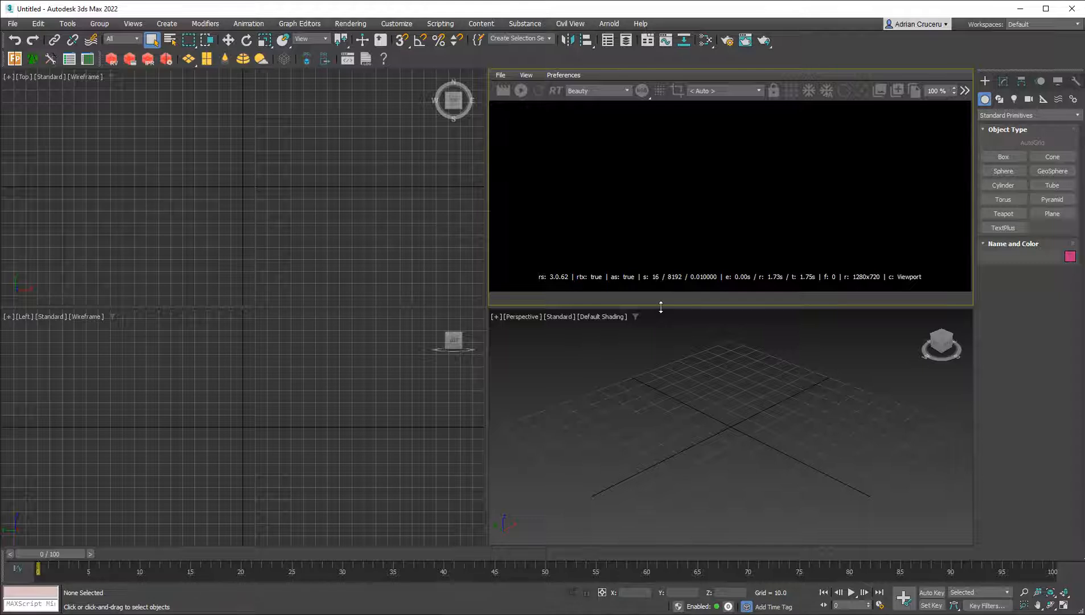
- Make the upper viewports slightly taller and orbit the Perspective viewport to a low, front-facing angle
left_click_drag(660, 307, 666, 315)
left_click(664, 342)
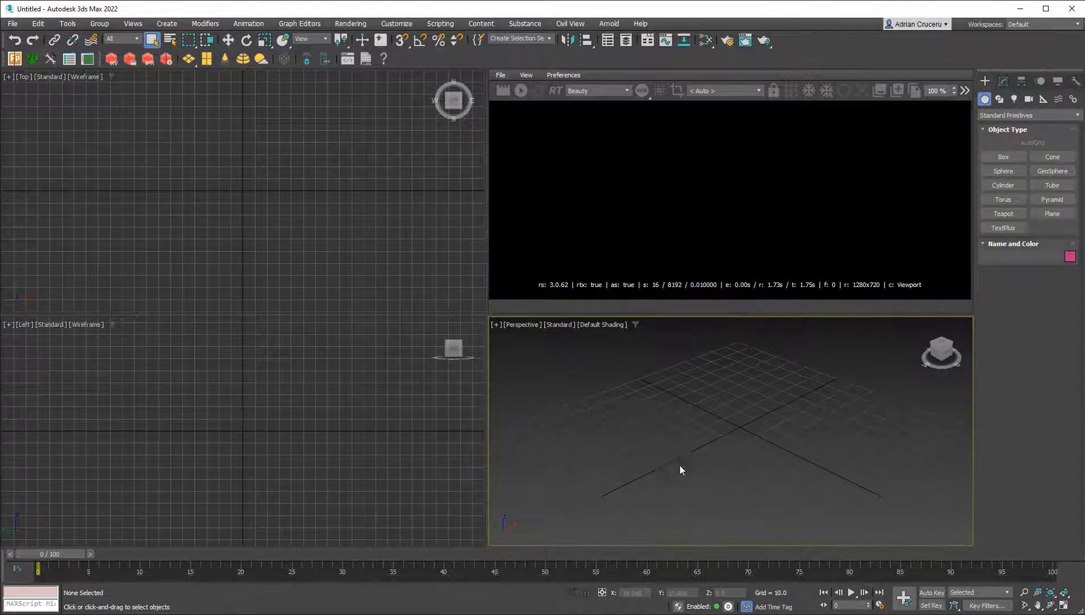
middle_click_drag(704, 493, 642, 429, "alt")
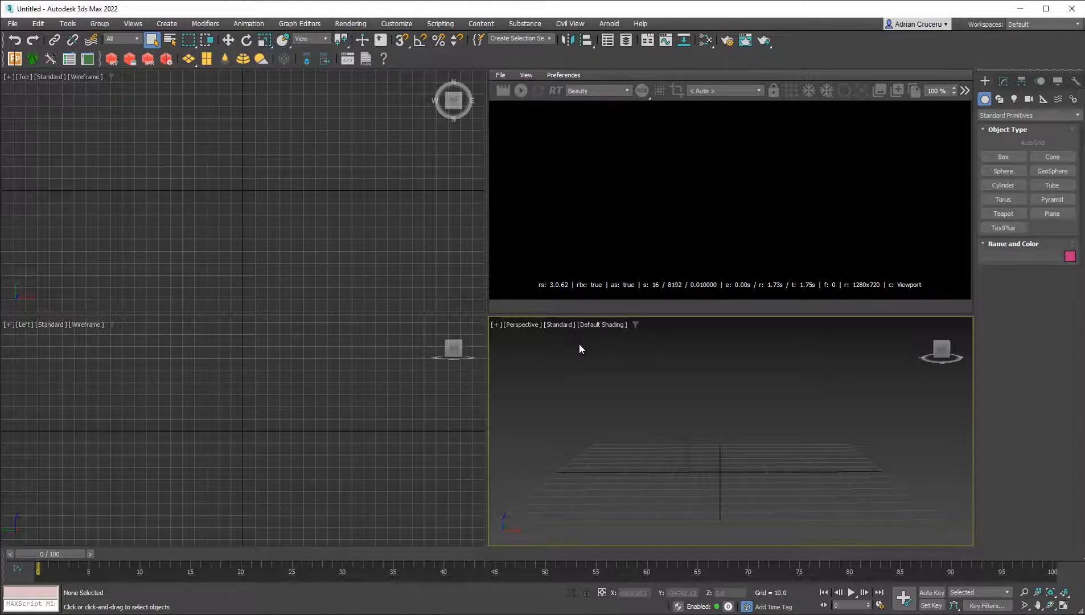
- Review the Environment and Effects settings, including the empty Environment Map slot
key("8")
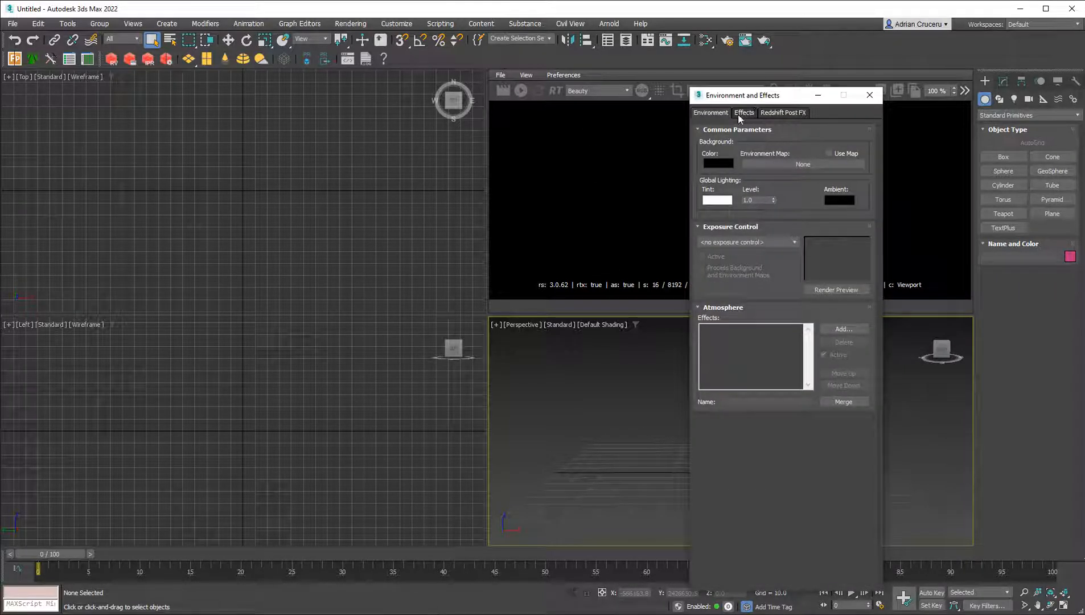
left_click(743, 114)
left_click(723, 113)
left_click(743, 112)
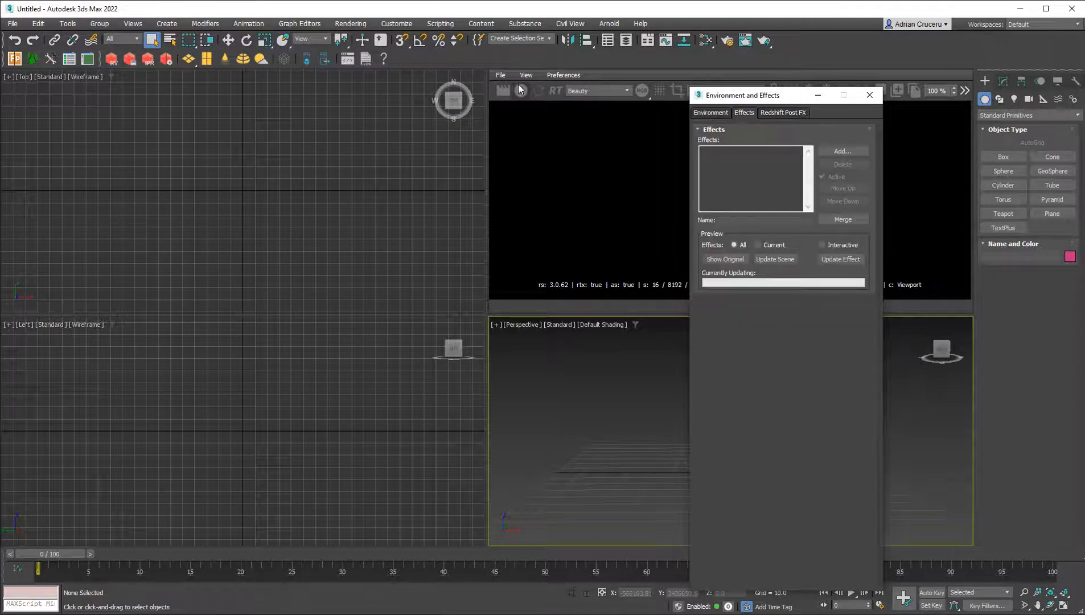
left_click(718, 113)
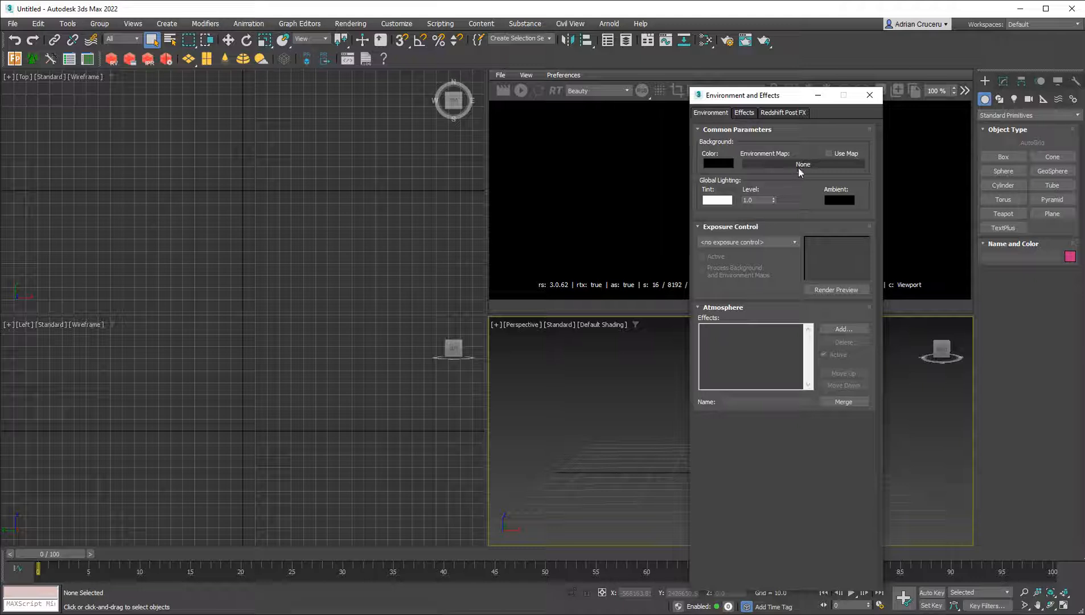
left_click(869, 95)
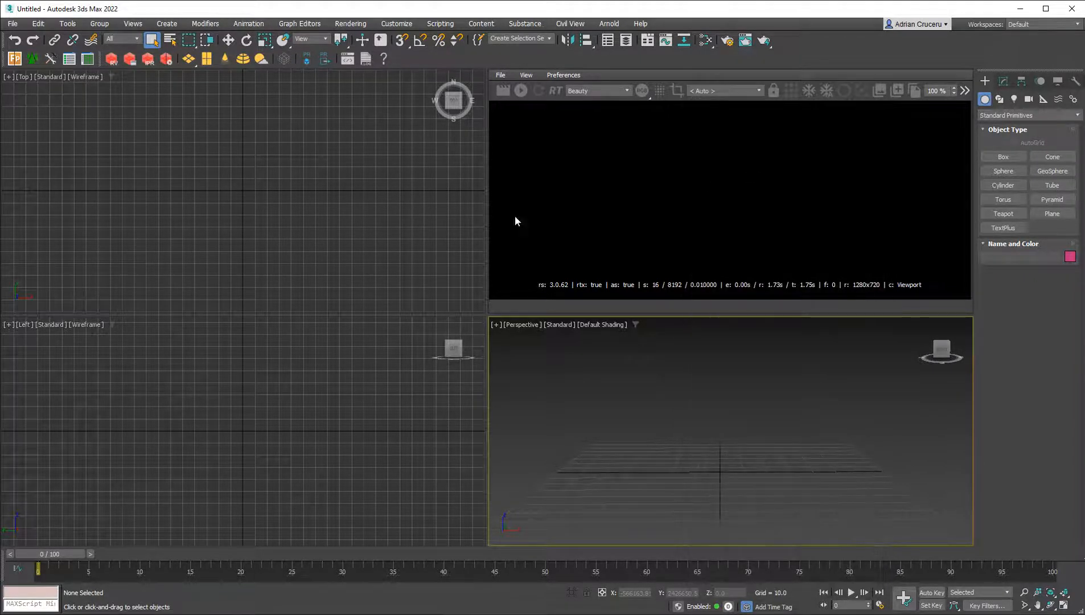
- Add an RS Environment map node to the Slate Material Editor graph from the Material/Map Browser
left_click(376, 227)
key("m")
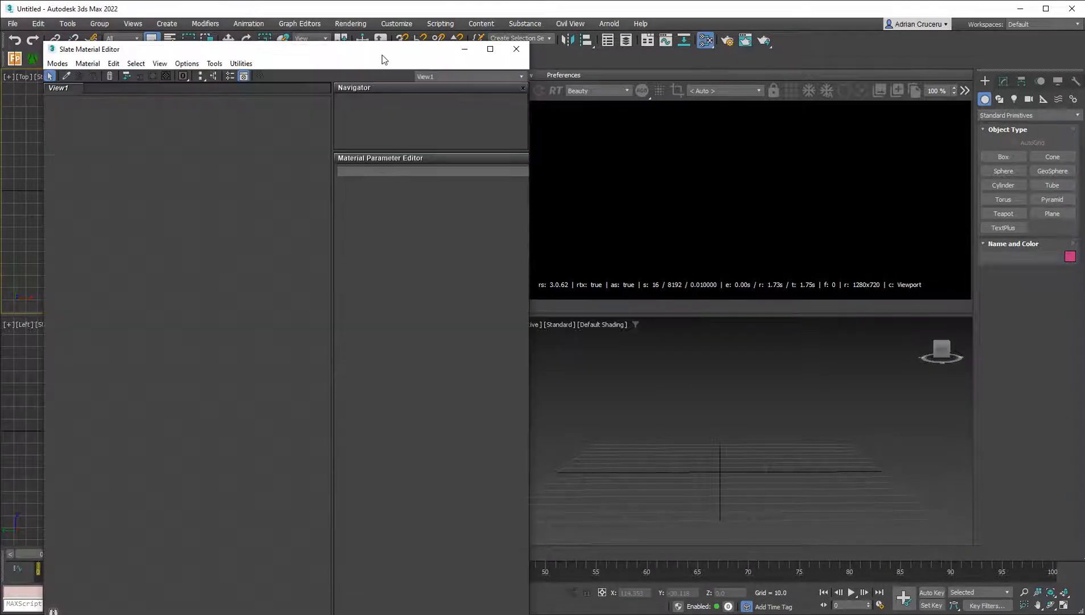
left_click_drag(382, 54, 338, 55)
left_click(182, 79)
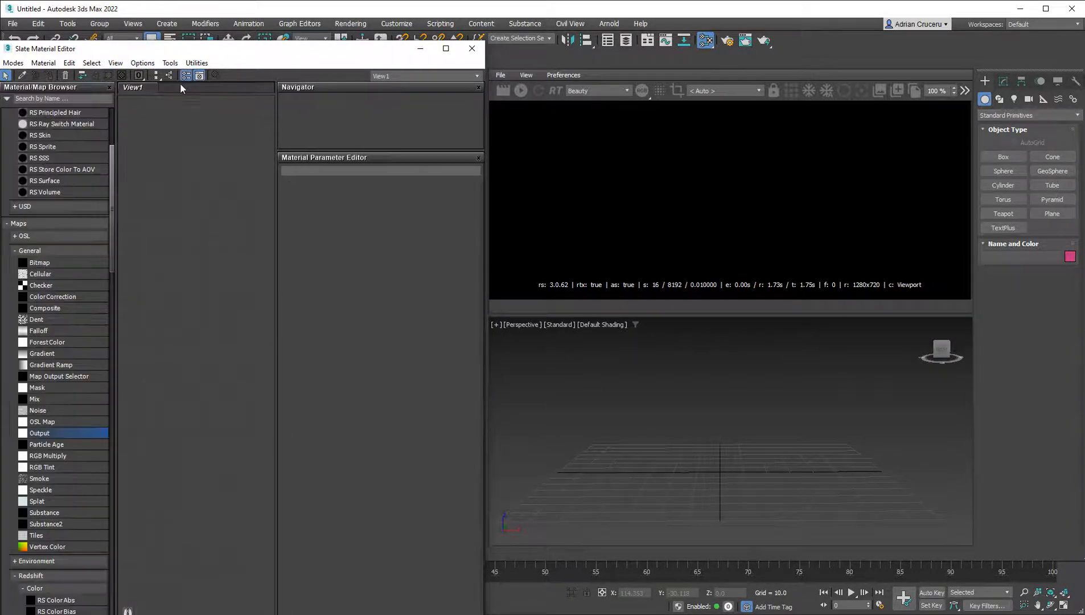
scroll(85, 272, "down", 10)
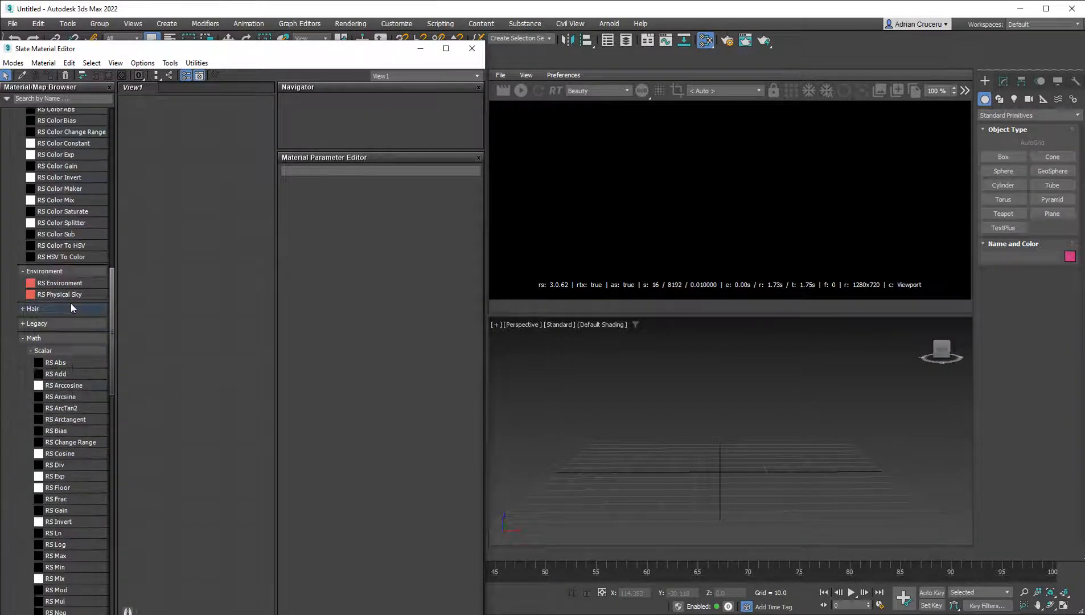
left_click_drag(60, 283, 178, 280)
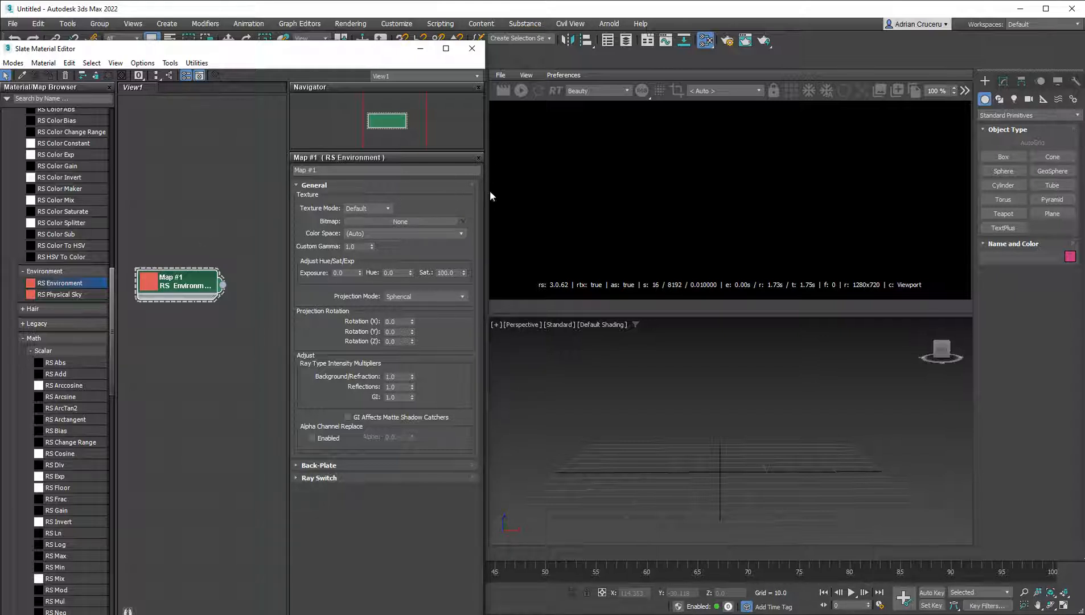
- Assign the RS Environment map to the scene's Environment Map slot as an instance
left_click(726, 42)
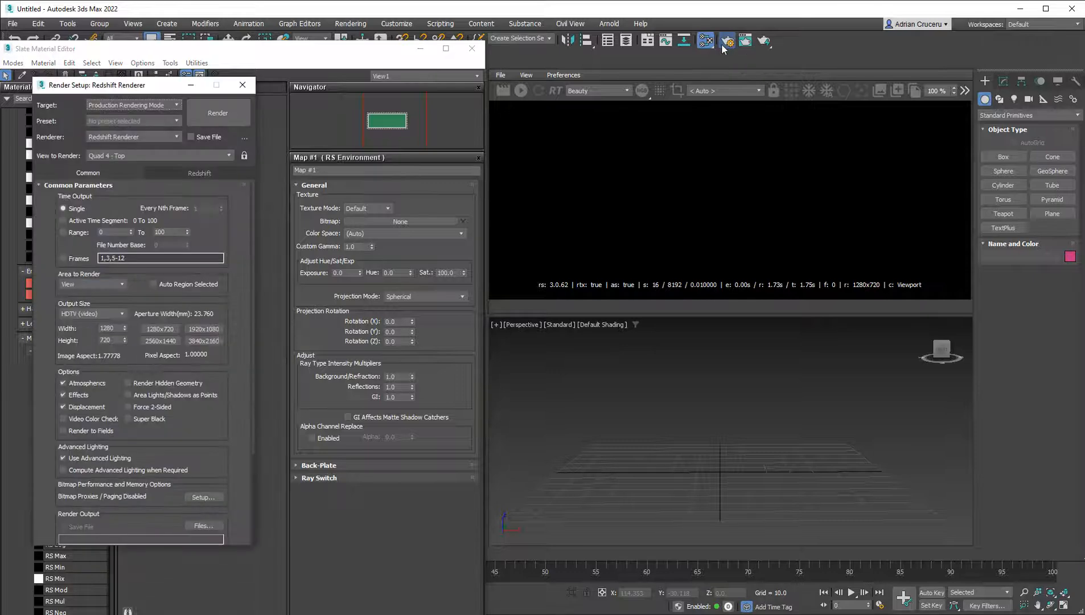
left_click(245, 81)
left_click(676, 383)
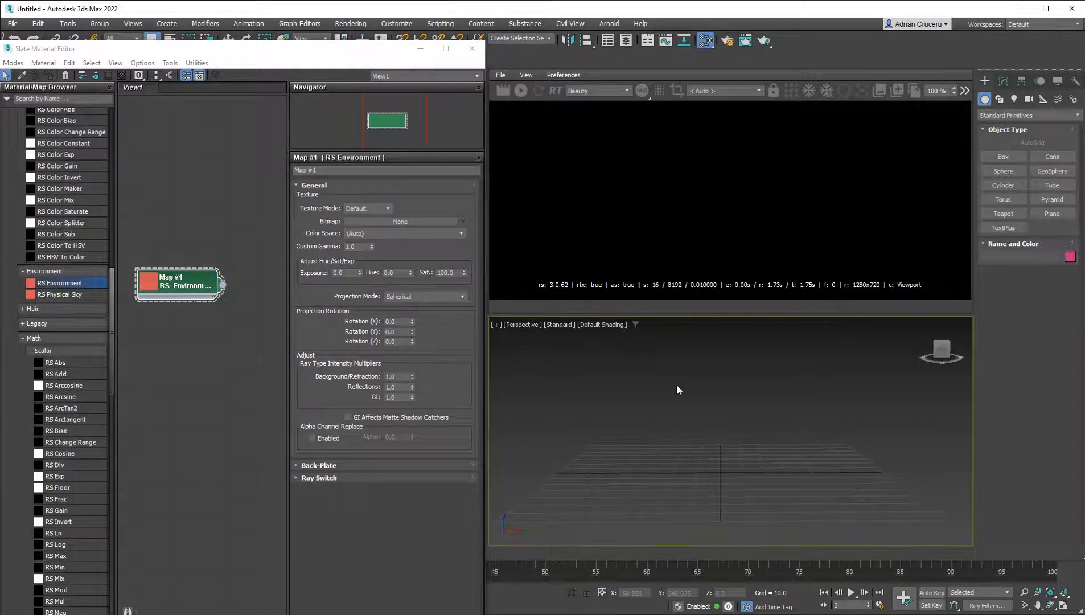
key("8")
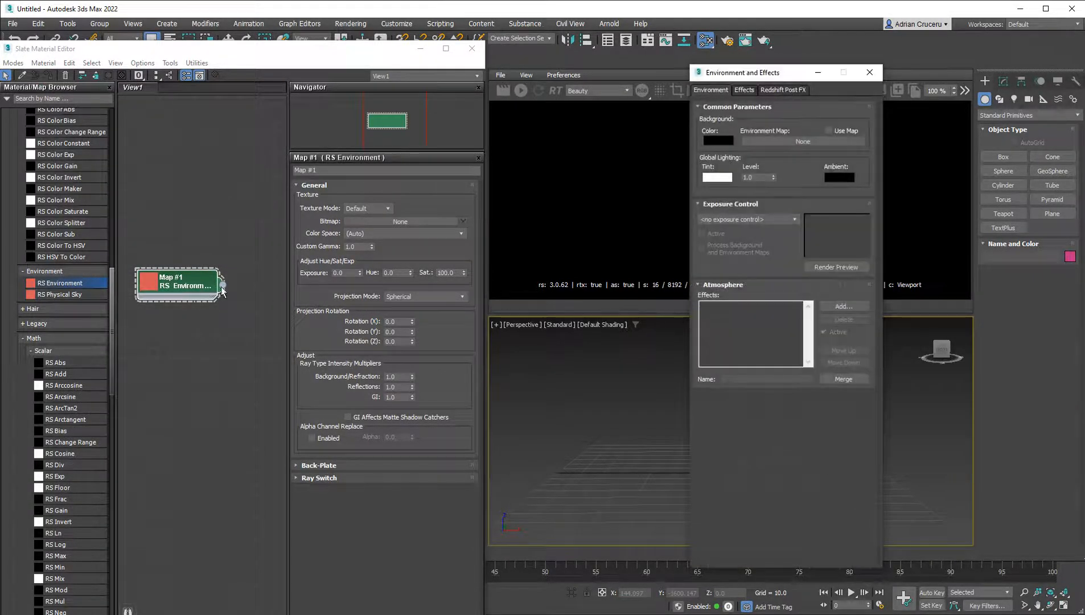
left_click_drag(222, 284, 775, 141)
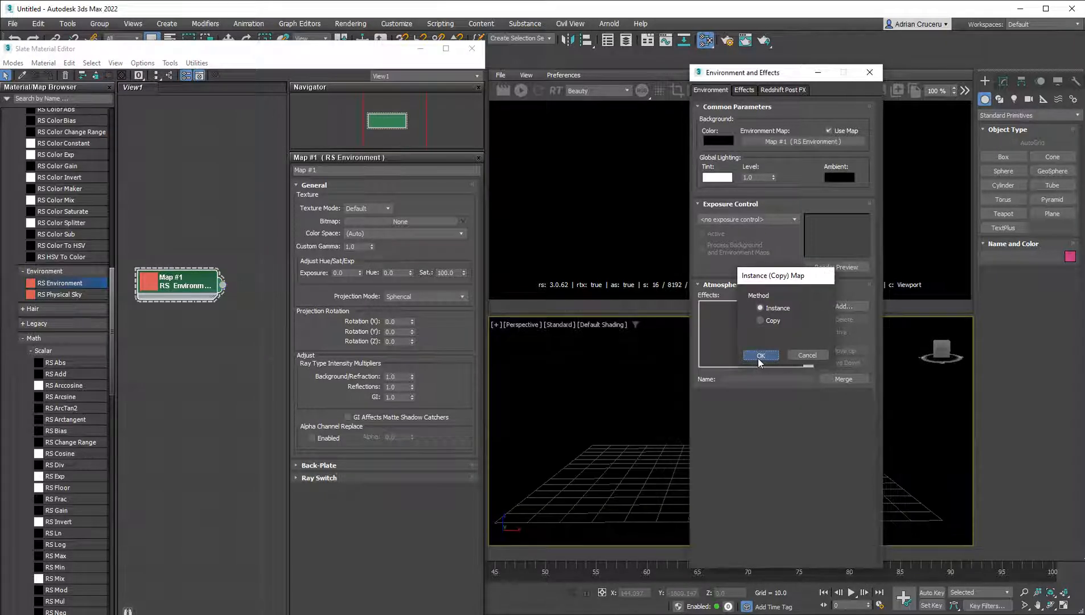
left_click(761, 354)
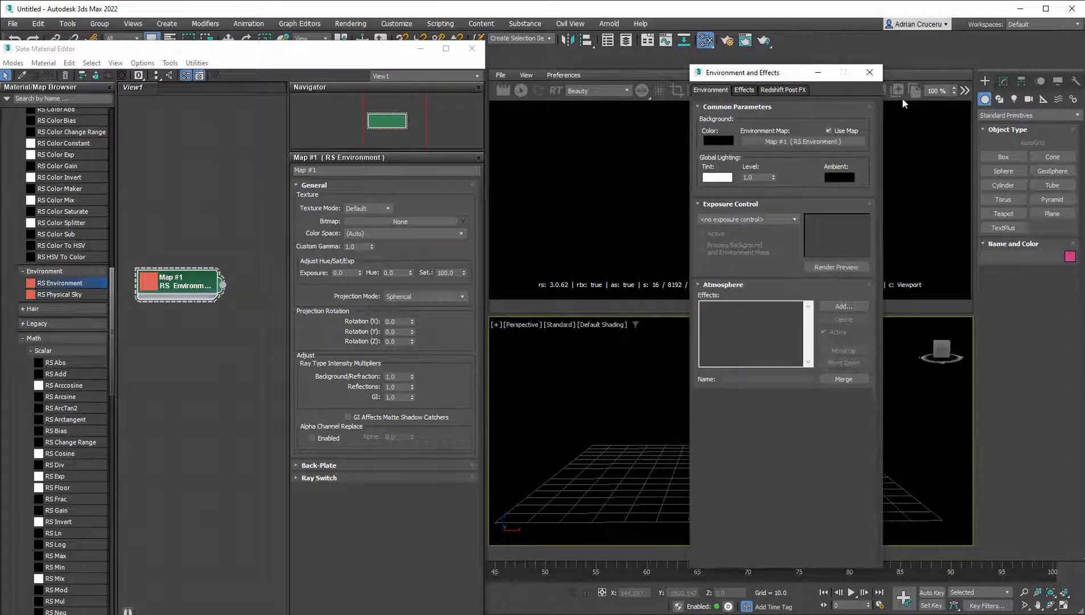
left_click(872, 75)
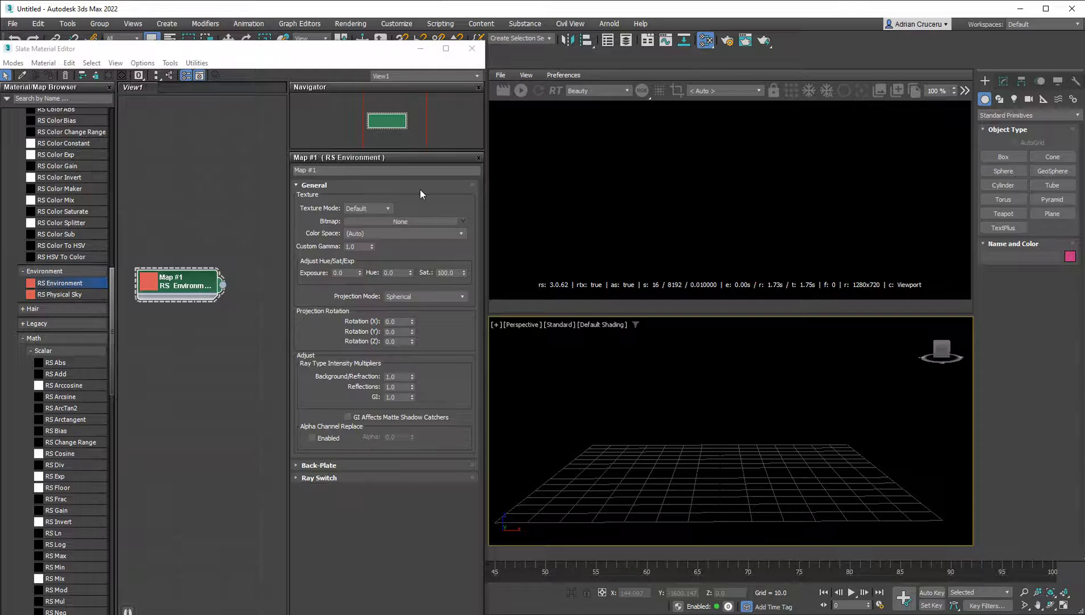
- Load Coffee-Bar-Baketina-Trogir-16K.hdr as the RS Environment bitmap and frame its horizon in the interactive render
left_click(396, 221)
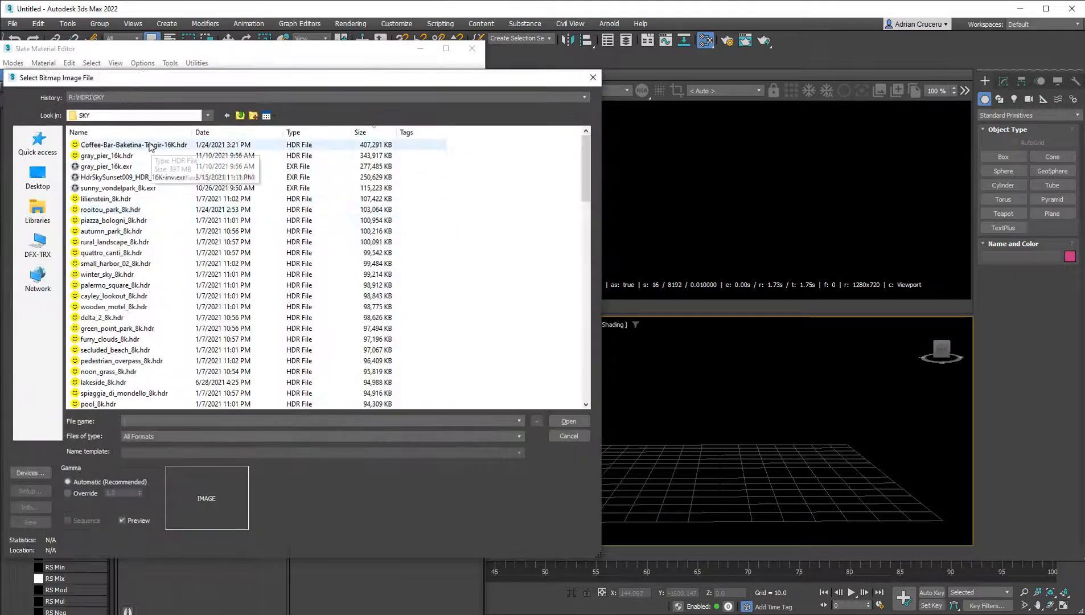
left_click(157, 142)
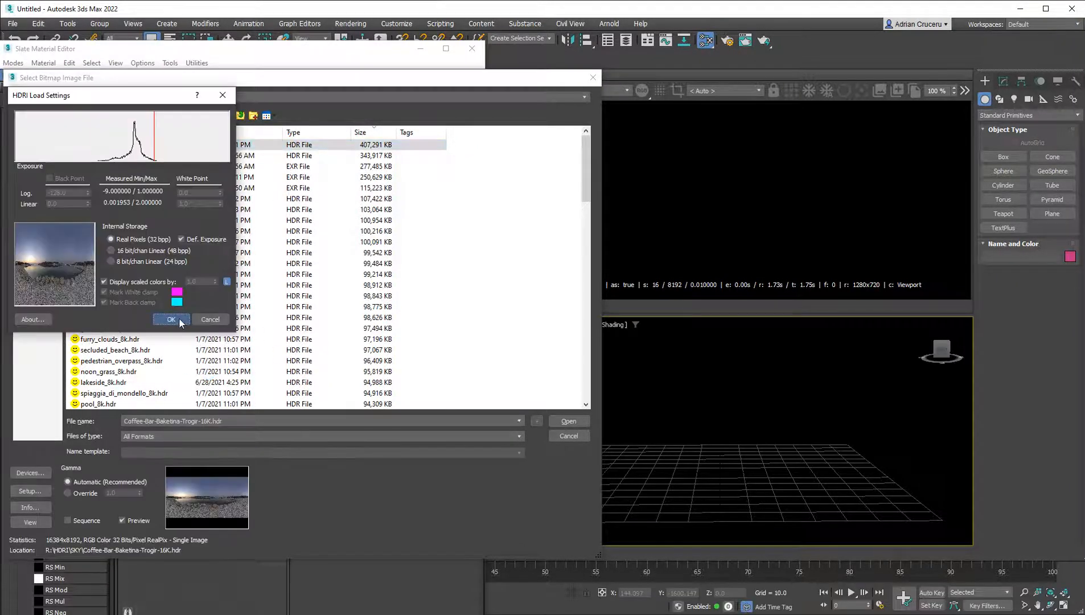
left_click(170, 320)
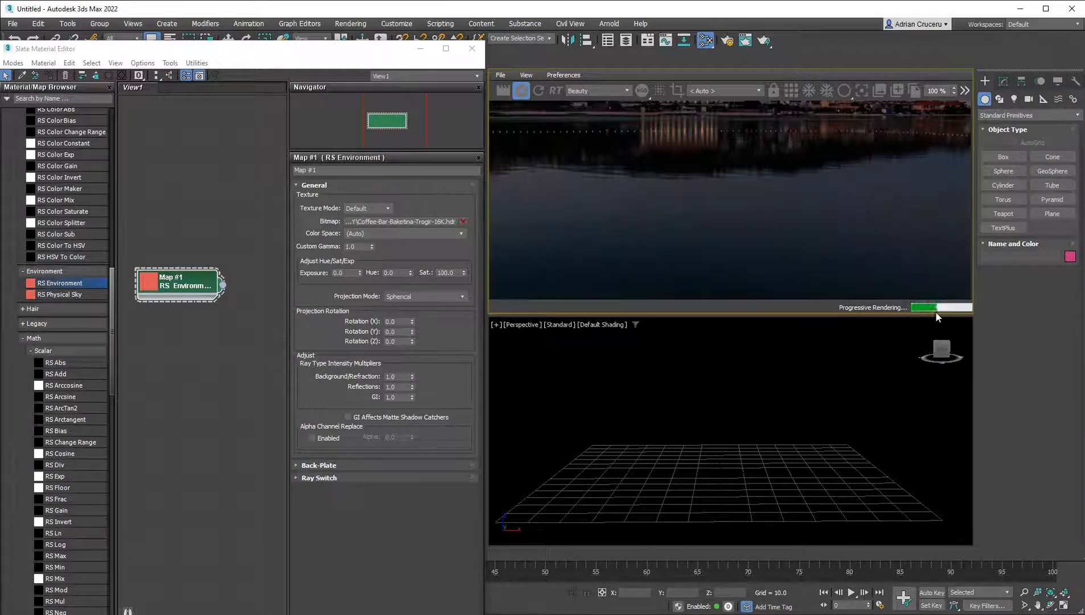
middle_click_drag(799, 417, 782, 446)
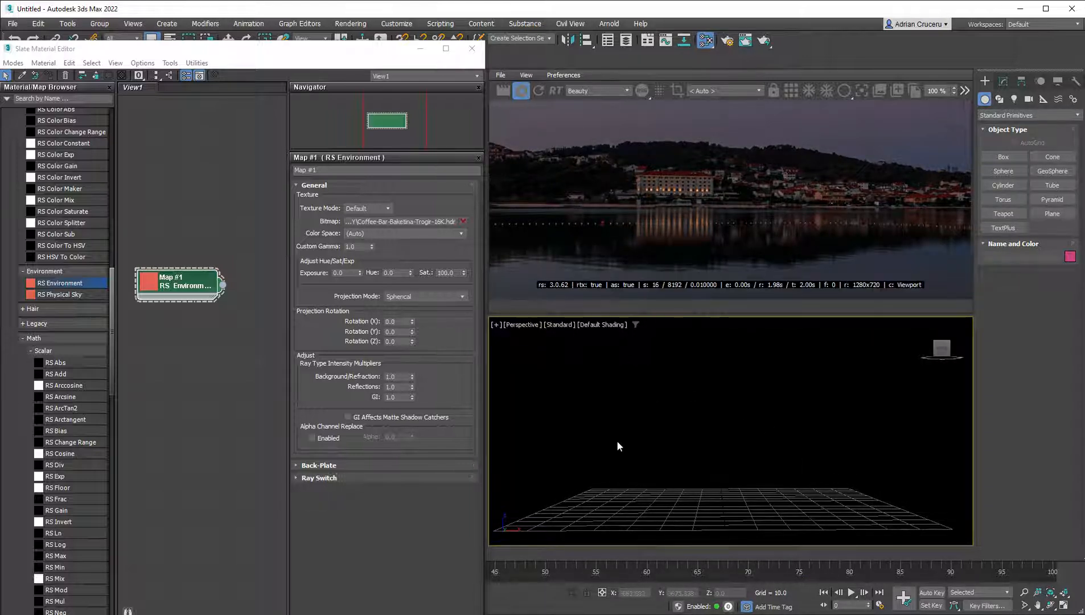
middle_click_drag(617, 440, 630, 478, "alt")
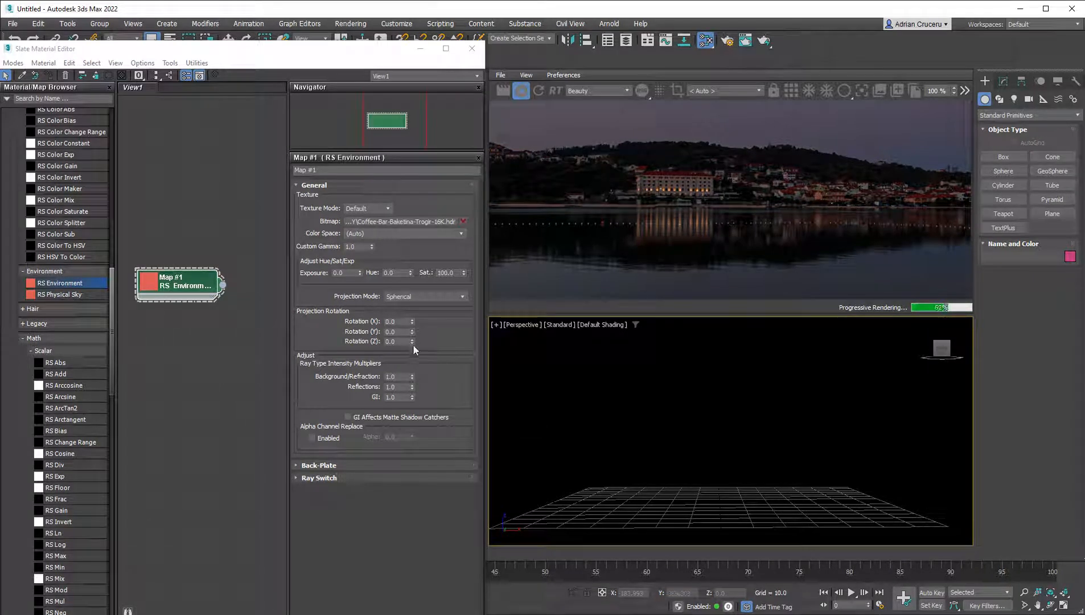
- Try a Z projection rotation of 21.7 on the environment map in the render preview and reset it to 0
left_click_drag(412, 341, 417, 276)
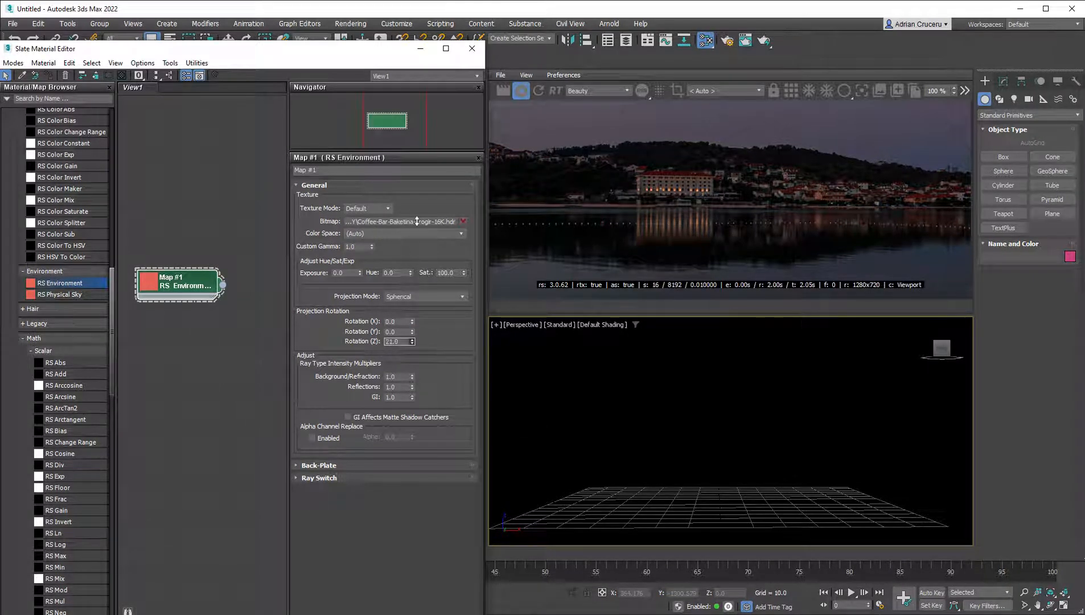
left_click_drag(417, 221, 417, 217)
left_click(538, 91)
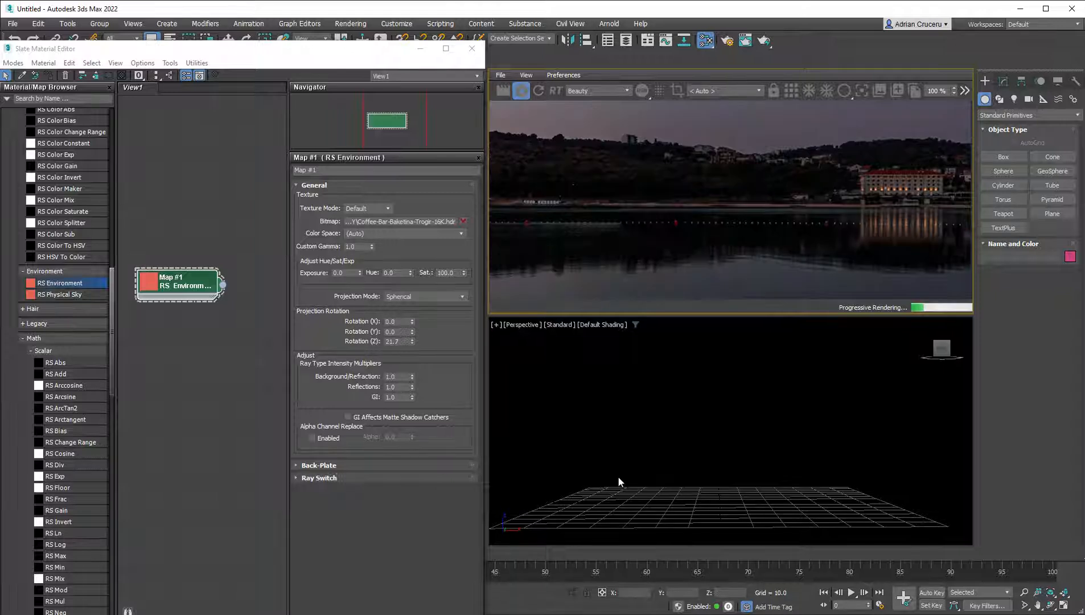
left_click(357, 339)
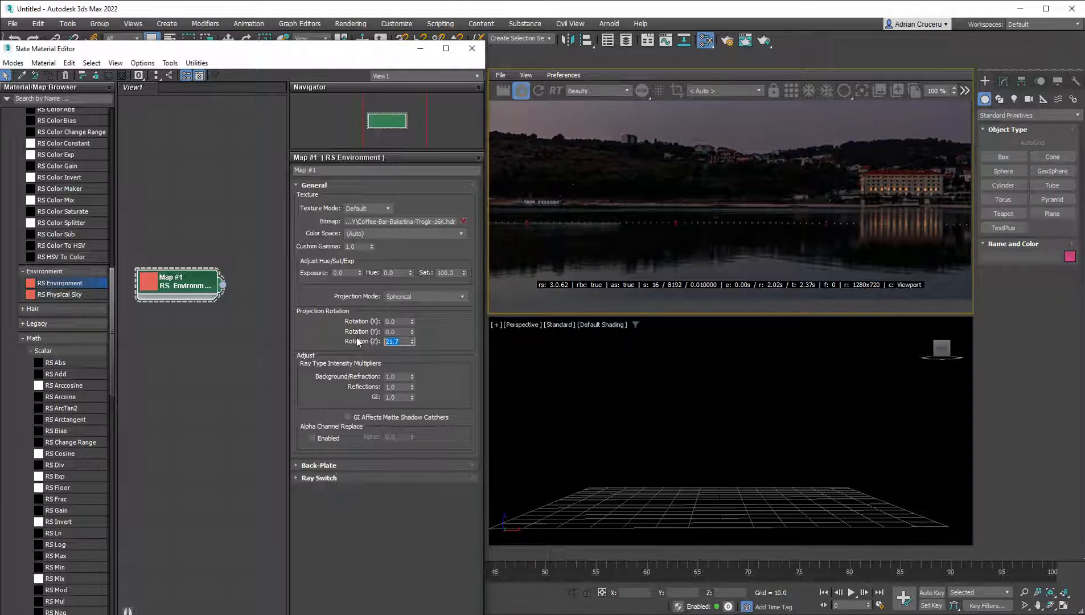
type("0")
key("Return")
- Try an exposure of 2.6 on the environment map in the render preview and reset it to 0
left_click_drag(359, 274, 360, 263)
left_click(538, 91)
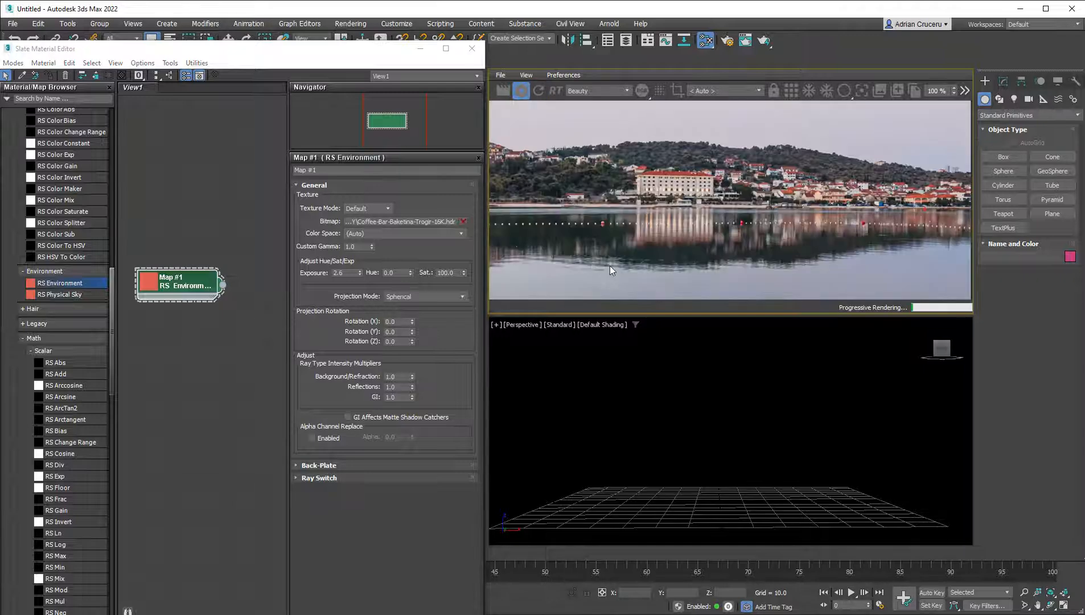
double_click(344, 273)
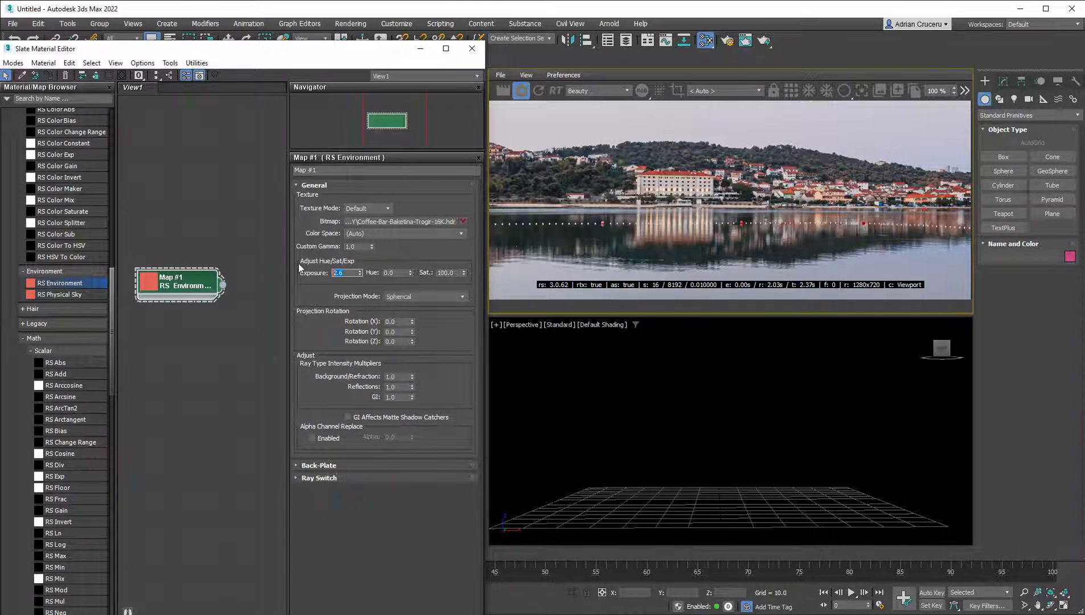
- Stop the interactive render and place a small Dummy helper near the centre of the Perspective grid
left_click(521, 92)
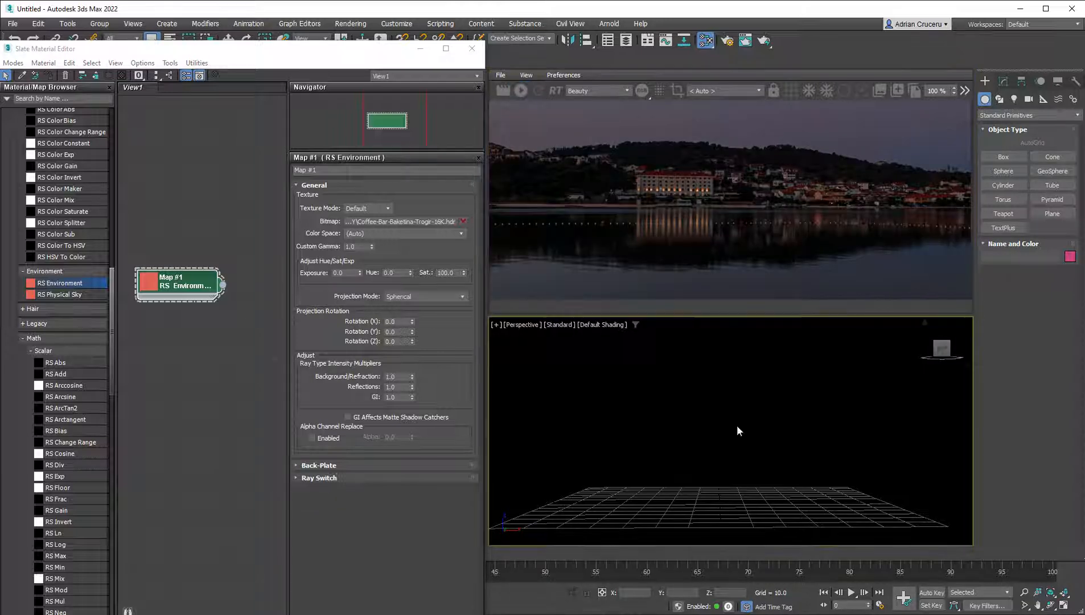
left_click(1043, 99)
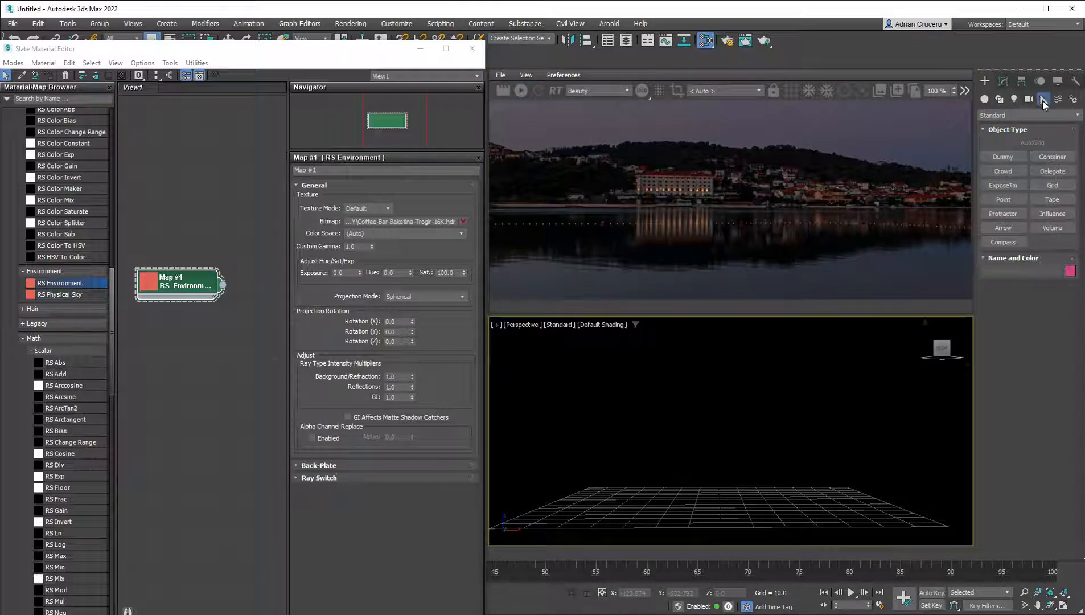
left_click(1003, 157)
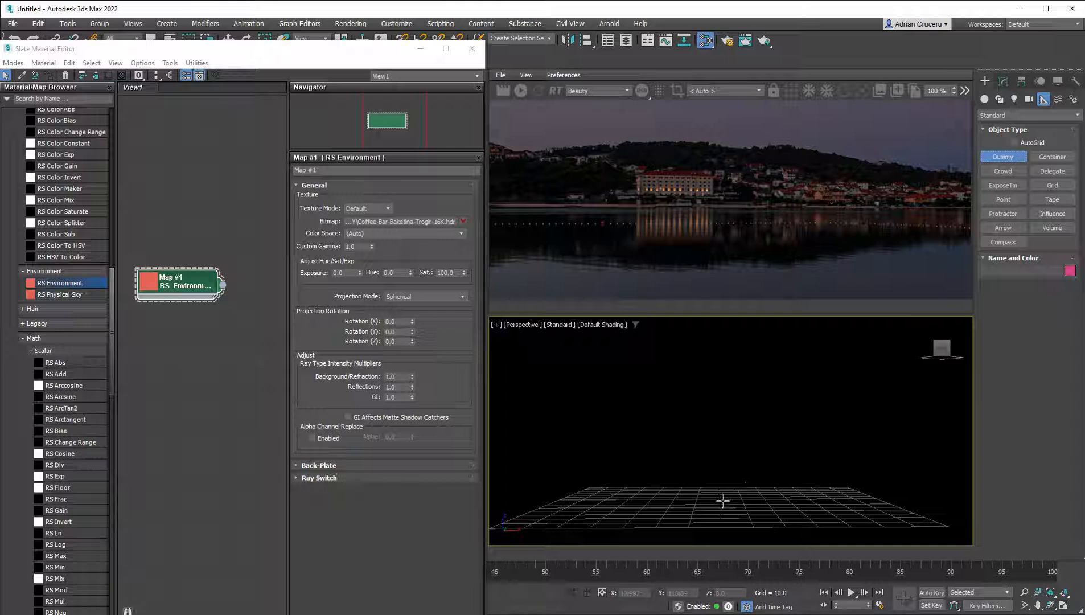
left_click_drag(719, 501, 722, 504)
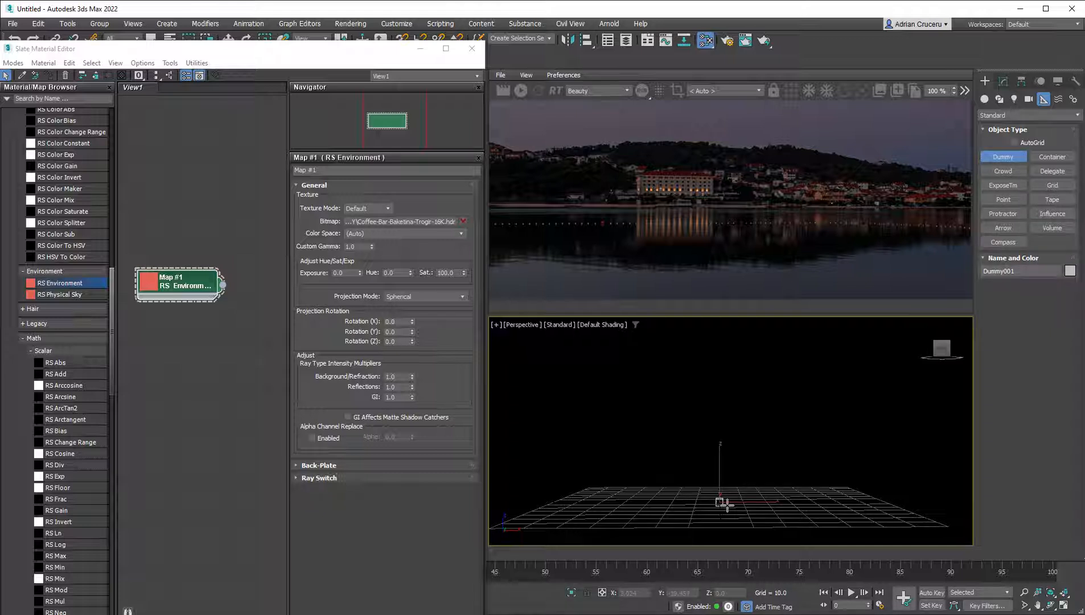
right_click(784, 387)
right_click(789, 376)
left_click(808, 383)
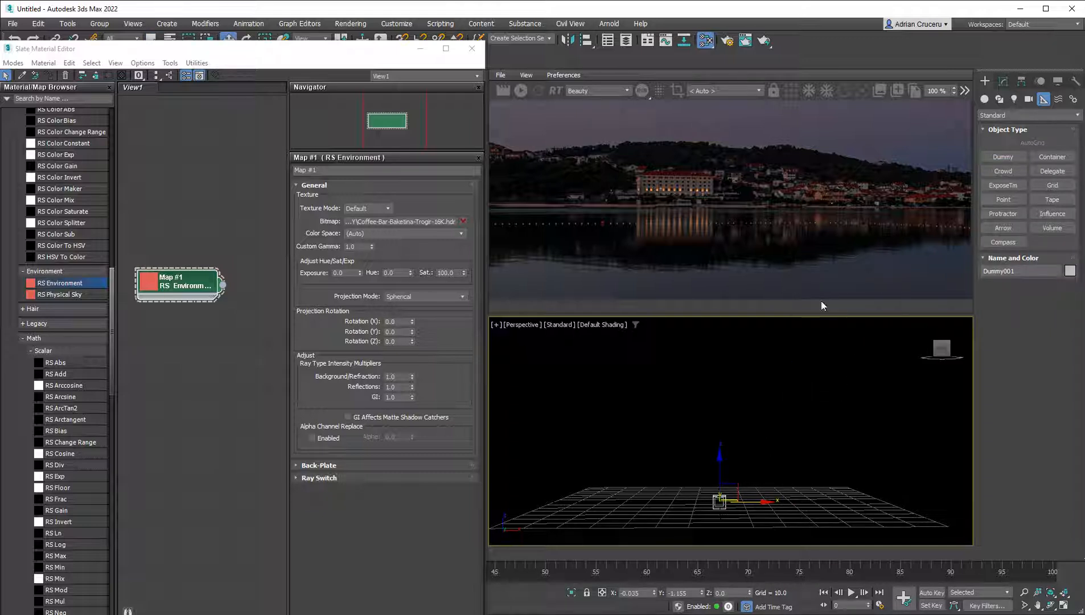
- Rename the dummy helper as envCONTROLLER
left_click(1003, 81)
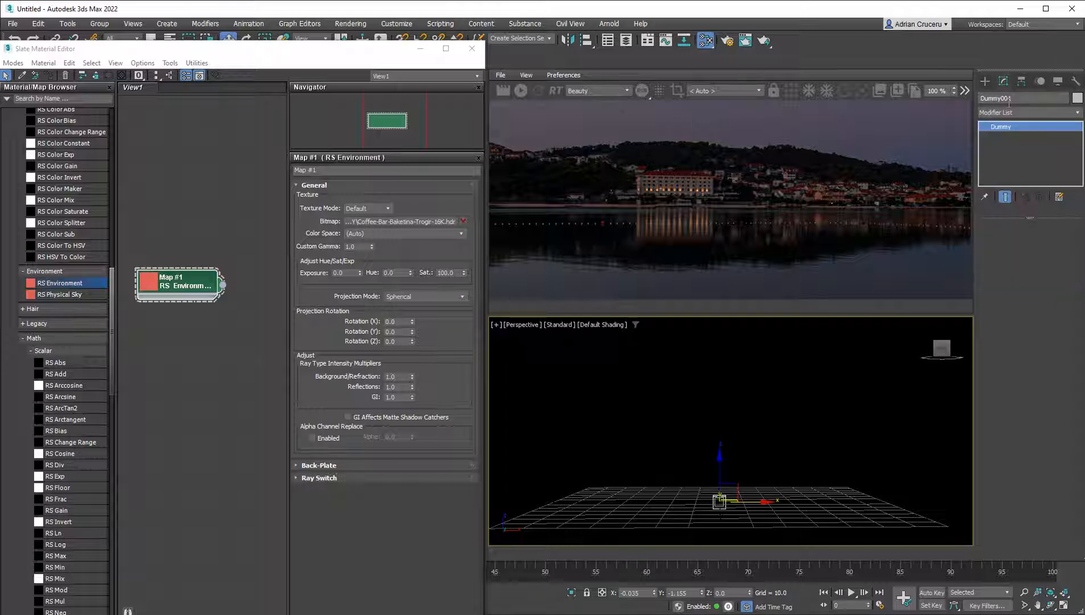
double_click(1018, 99)
type("Env")
type("CONTROLLER")
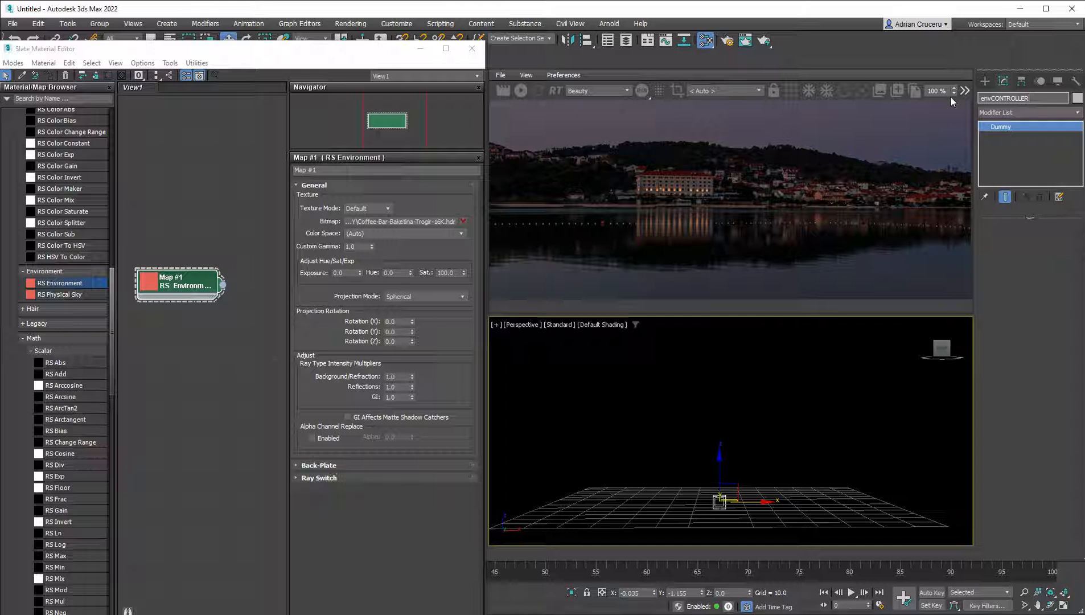
key("Return")
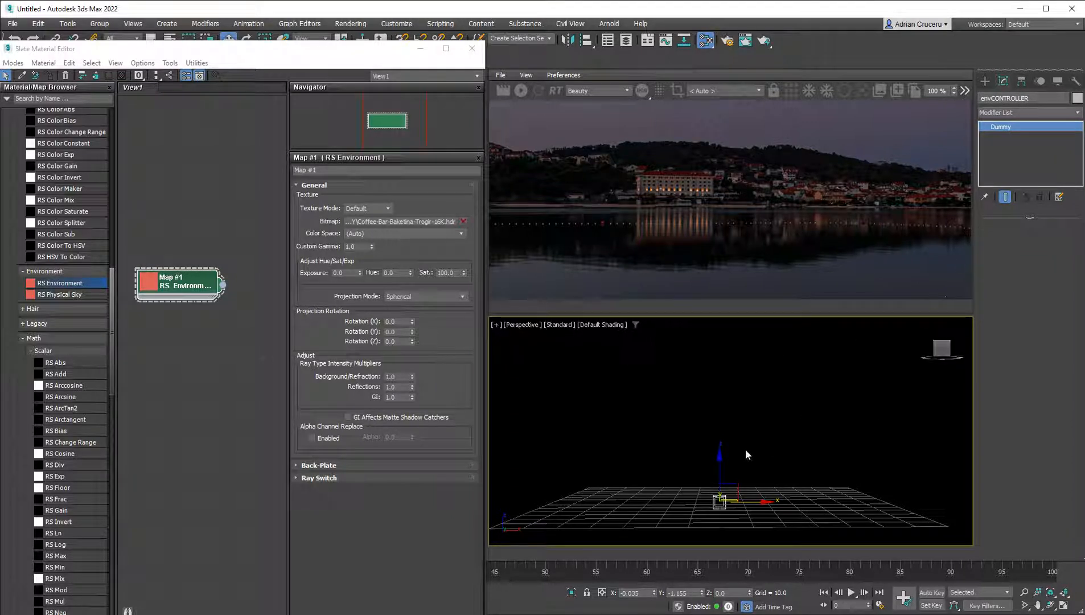
- Open parameter wiring for the Z projection rotation of the RS Environment map
middle_click_drag(746, 450, 757, 450)
left_click(191, 285)
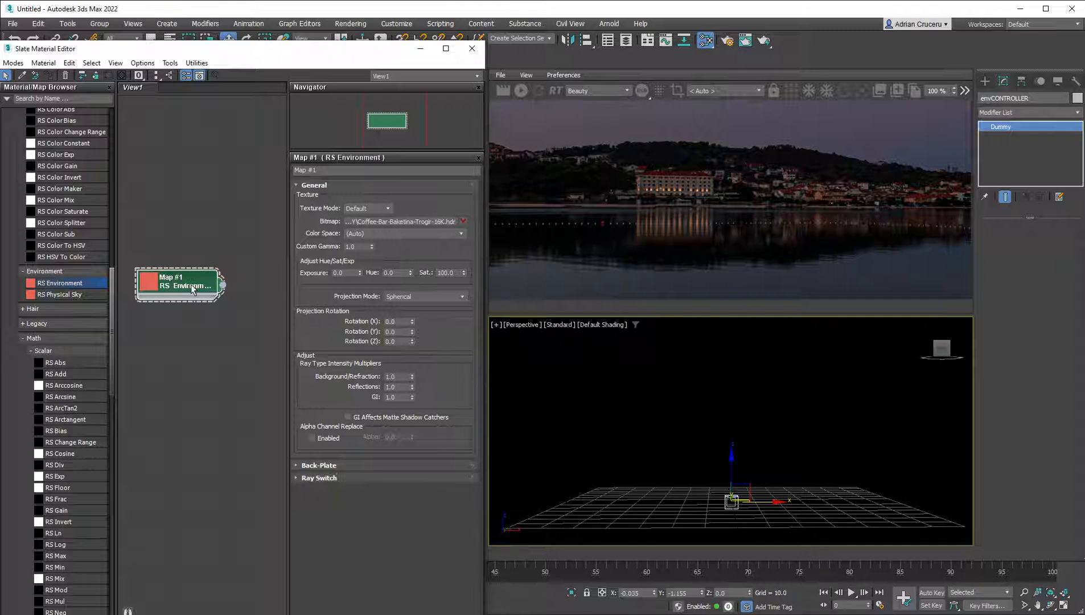
left_click_drag(191, 285, 202, 273)
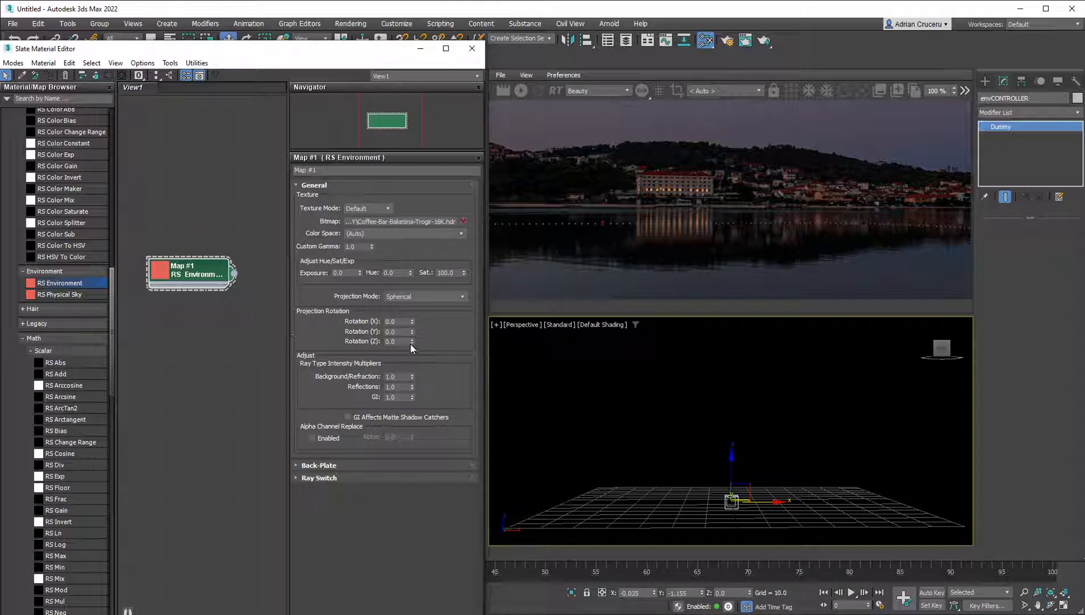
right_click(411, 341)
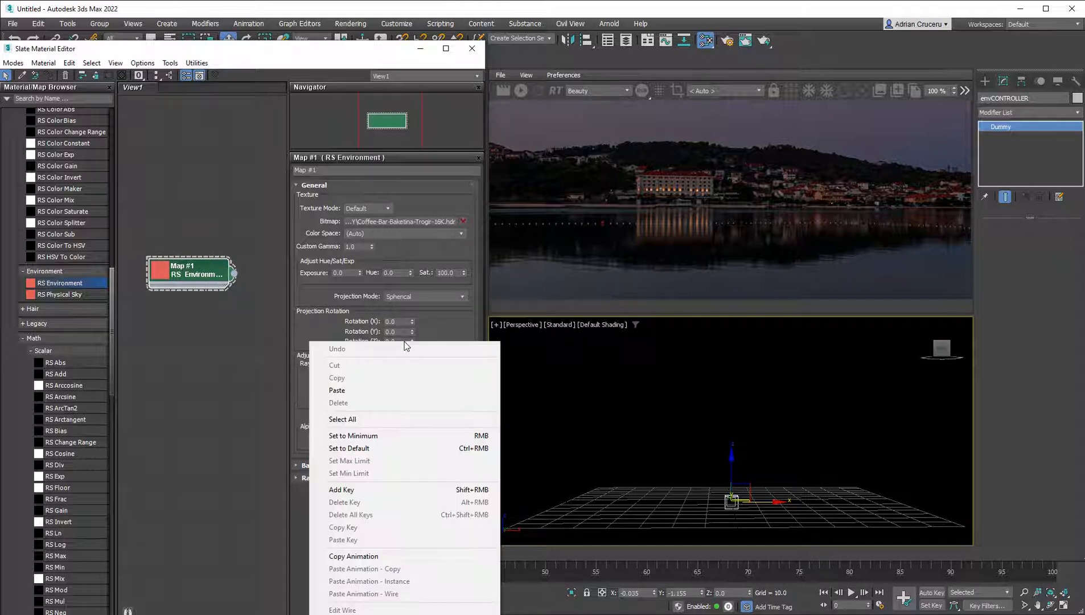
left_click(424, 609)
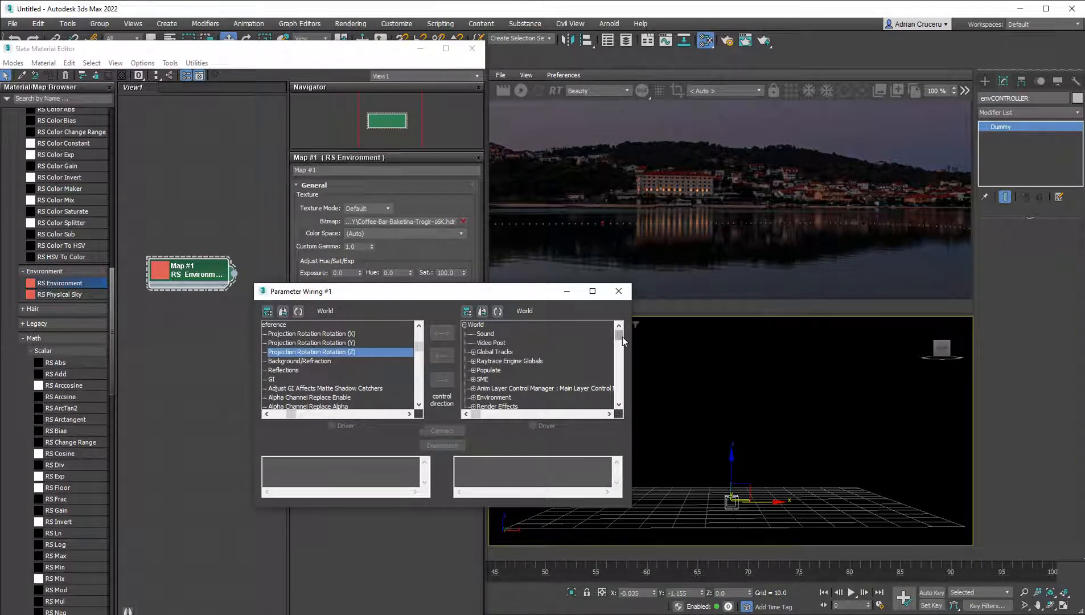
- Wire envCONTROLLER's Z Rotation one-way so that it drives the map's Projection Rotation Rotation (Z)
left_click_drag(620, 337, 621, 376)
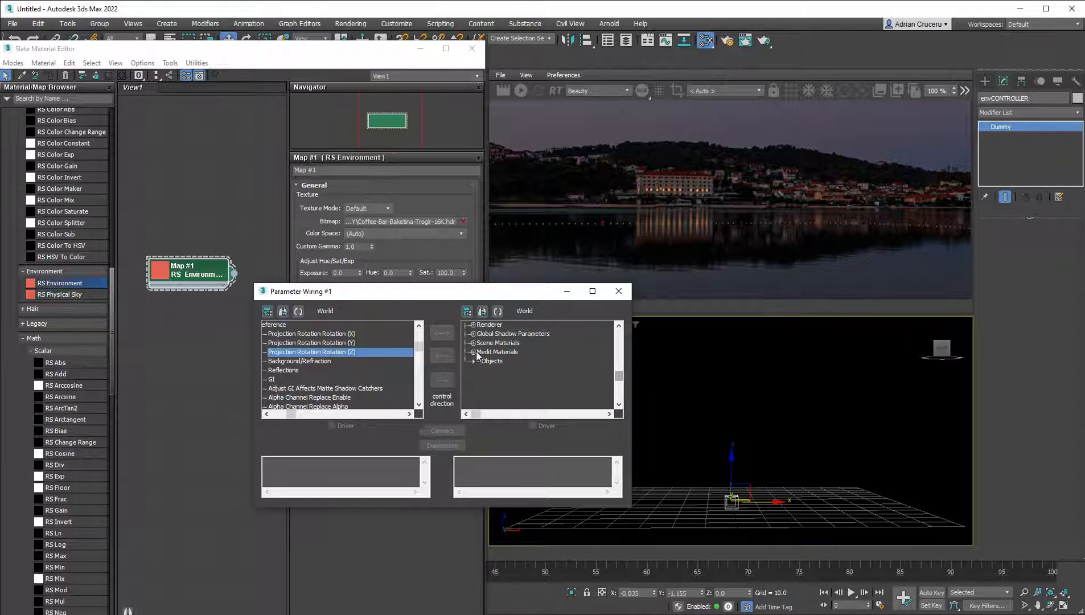
left_click(474, 363)
left_click(495, 371)
left_click(505, 379)
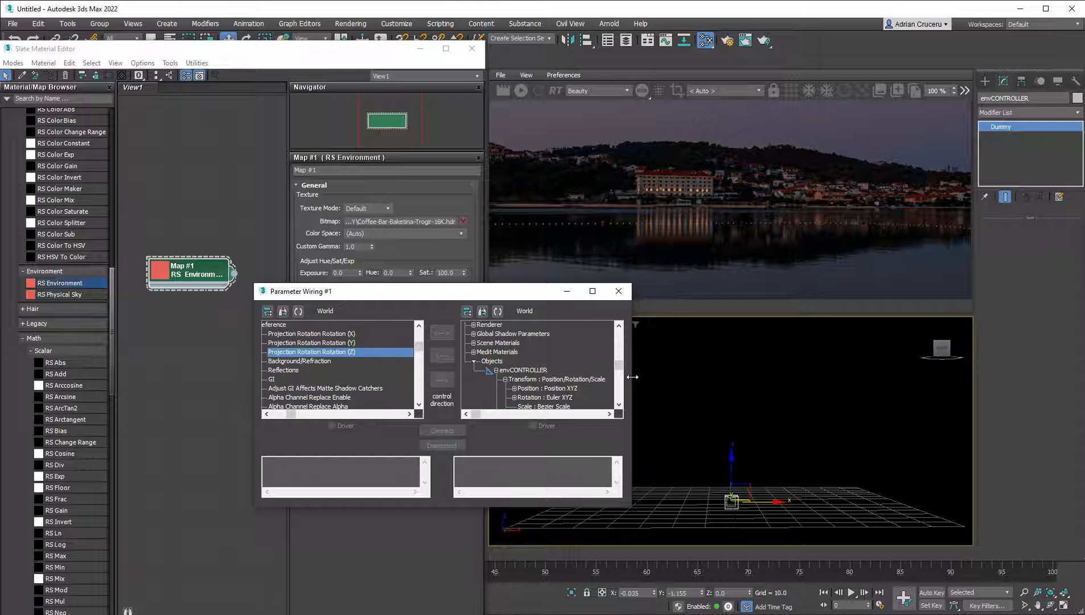
left_click_drag(618, 365, 619, 374)
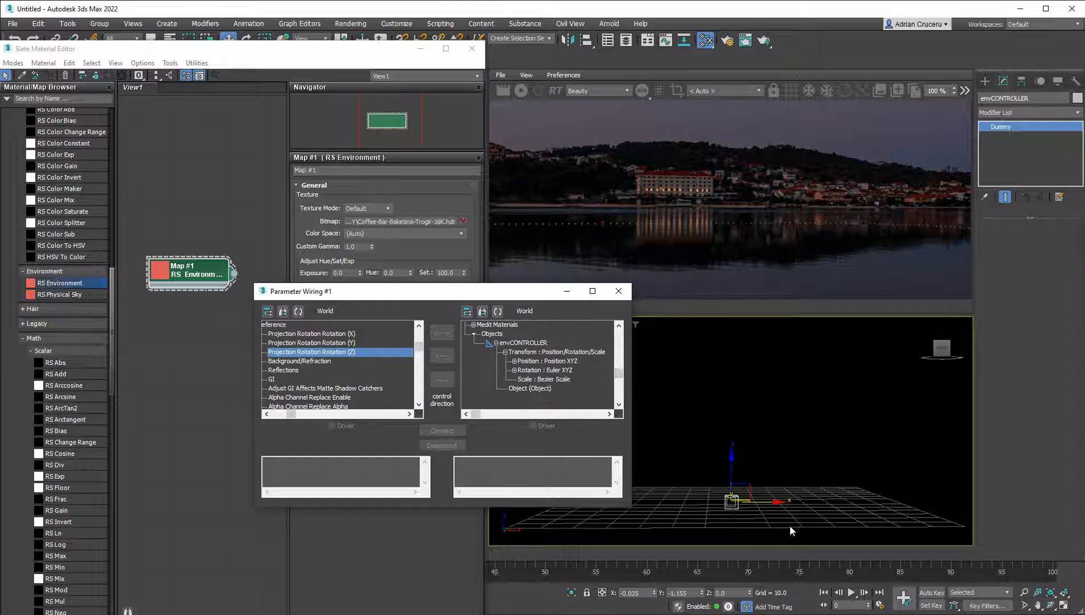
left_click(514, 370)
left_click(572, 398)
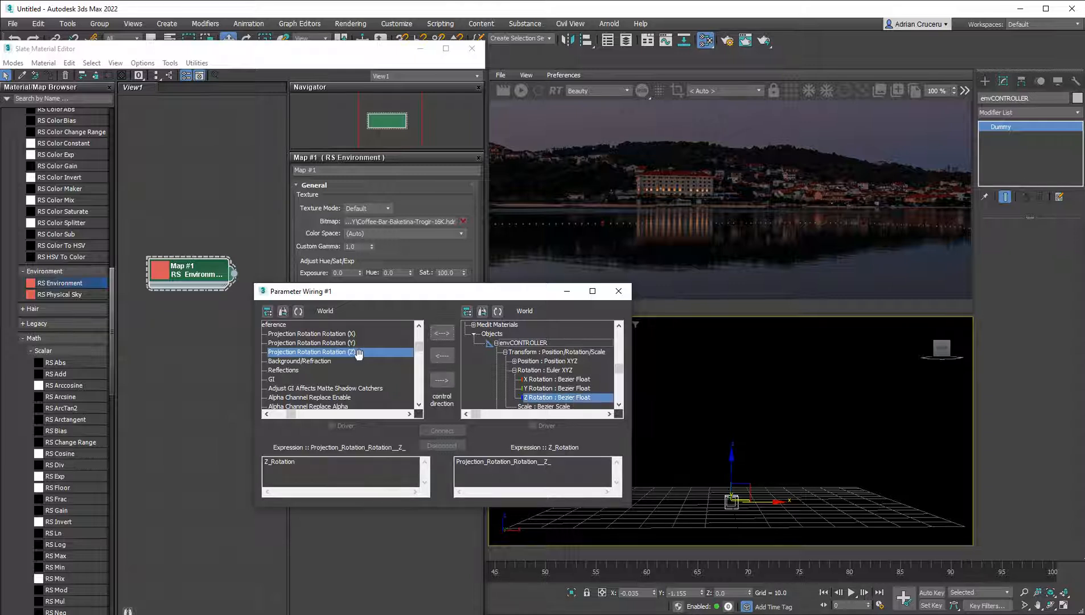
left_click(442, 355)
left_click(442, 431)
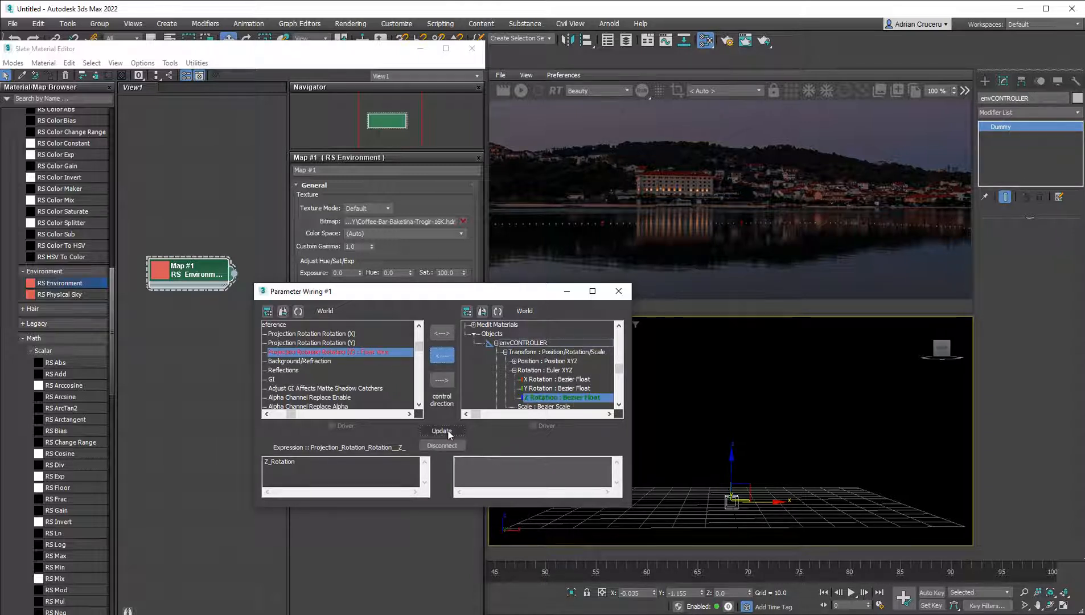
- Wire envCONTROLLER's Z Position one-way to drive the map's Adjust Hue/Sat/Exp Exposure, and close the wiring dialog
left_click(515, 362)
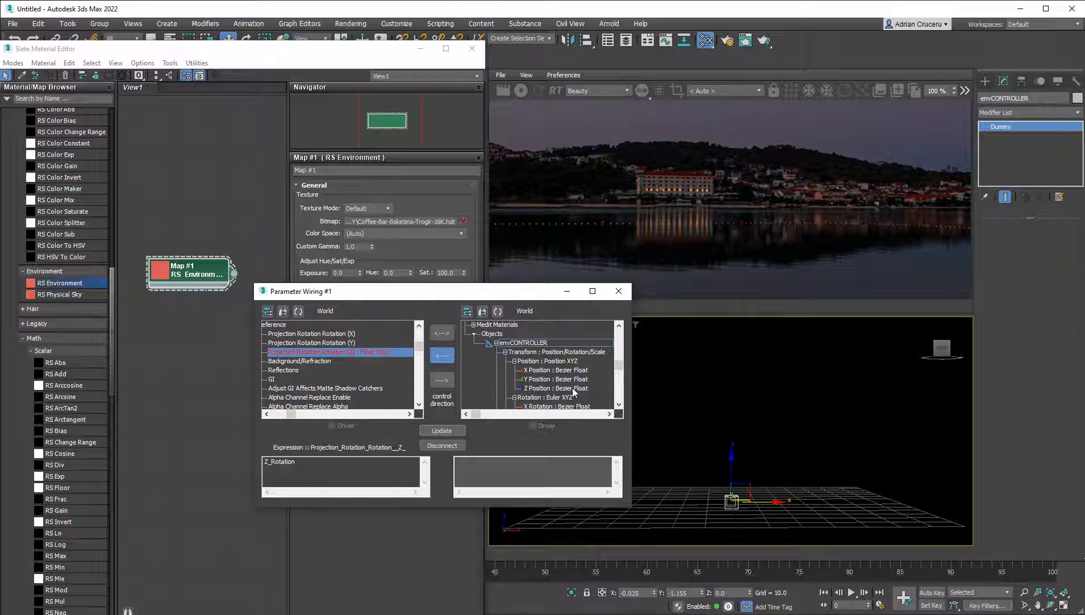
left_click(571, 388)
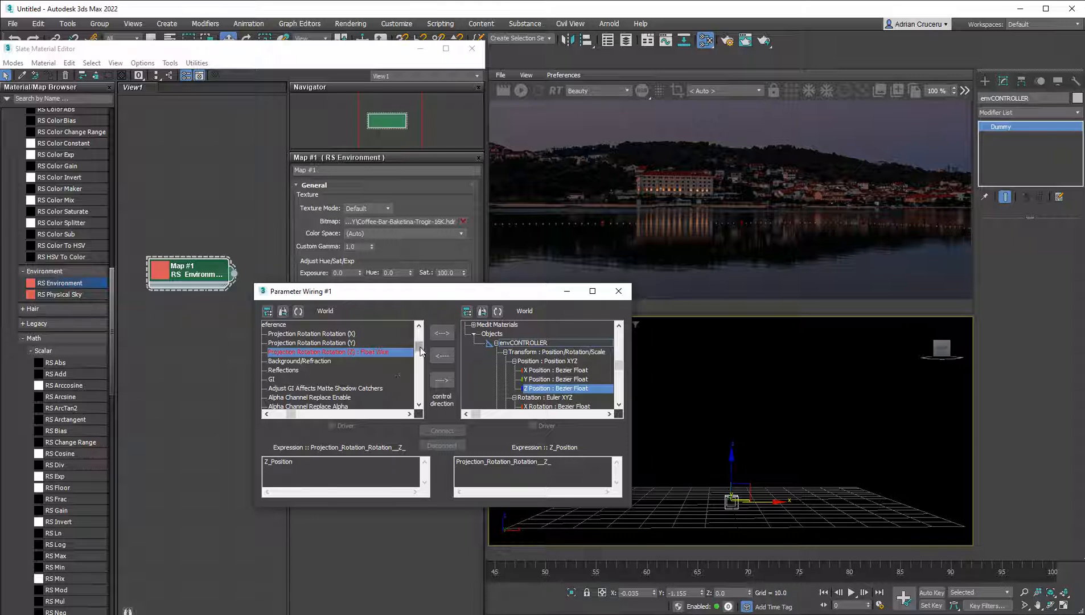
left_click_drag(420, 347, 422, 363)
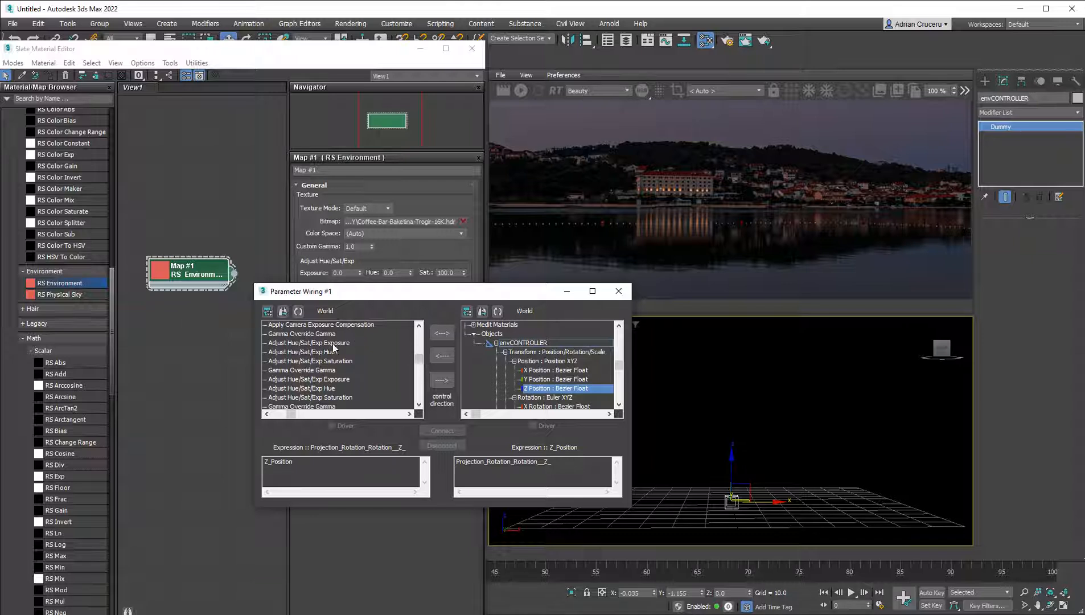
left_click(348, 345)
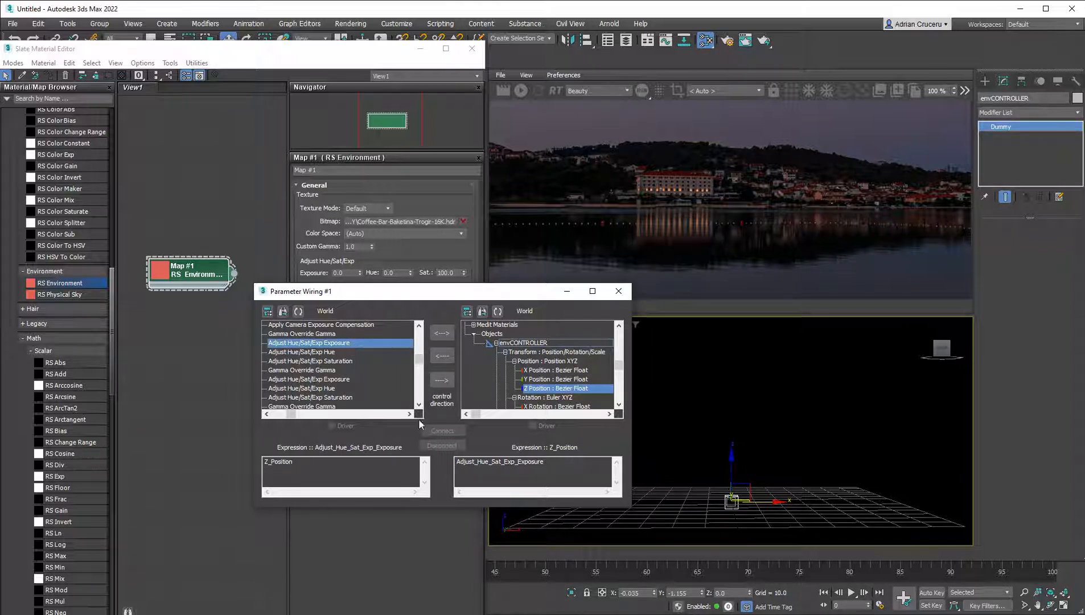
left_click(442, 355)
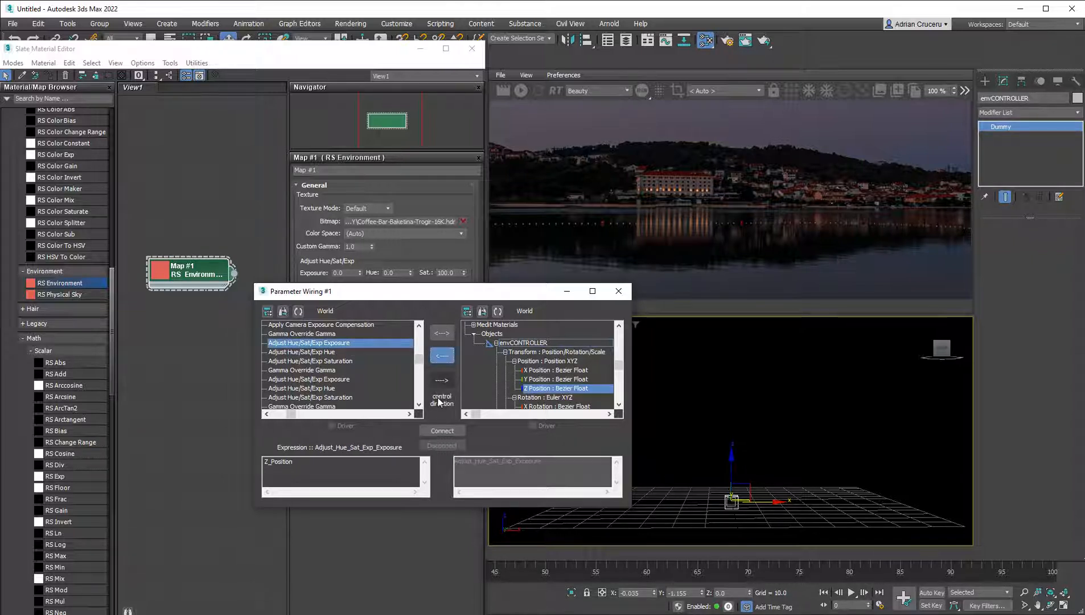
left_click(443, 432)
left_click(625, 293)
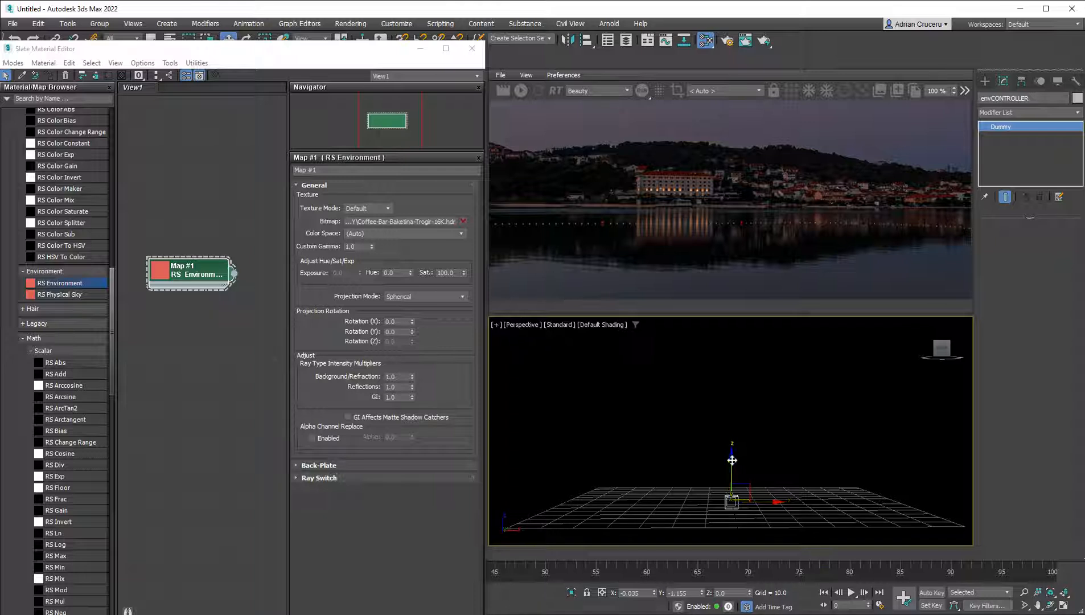
- Raise envCONTROLLER to about 1.75 on Z and try rotating it about its Z axis
left_click_drag(732, 466, 740, 456)
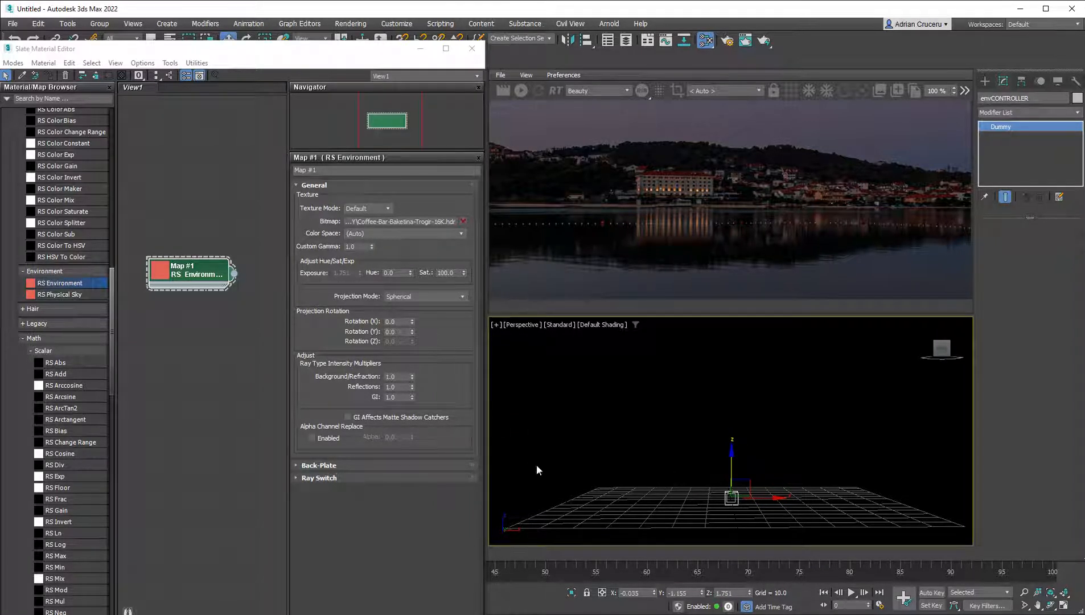
key("e")
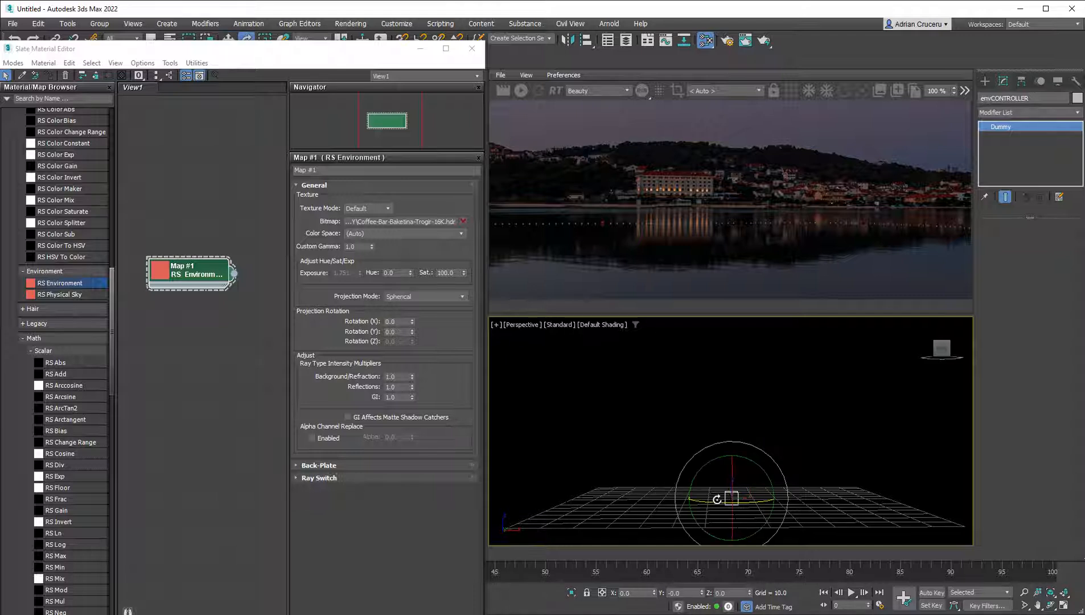
mouse_move(709, 500)
left_mouse_down()
mouse_move(728, 499)
mouse_move(715, 502)
left_mouse_up()
right_click(783, 423)
left_click(792, 430)
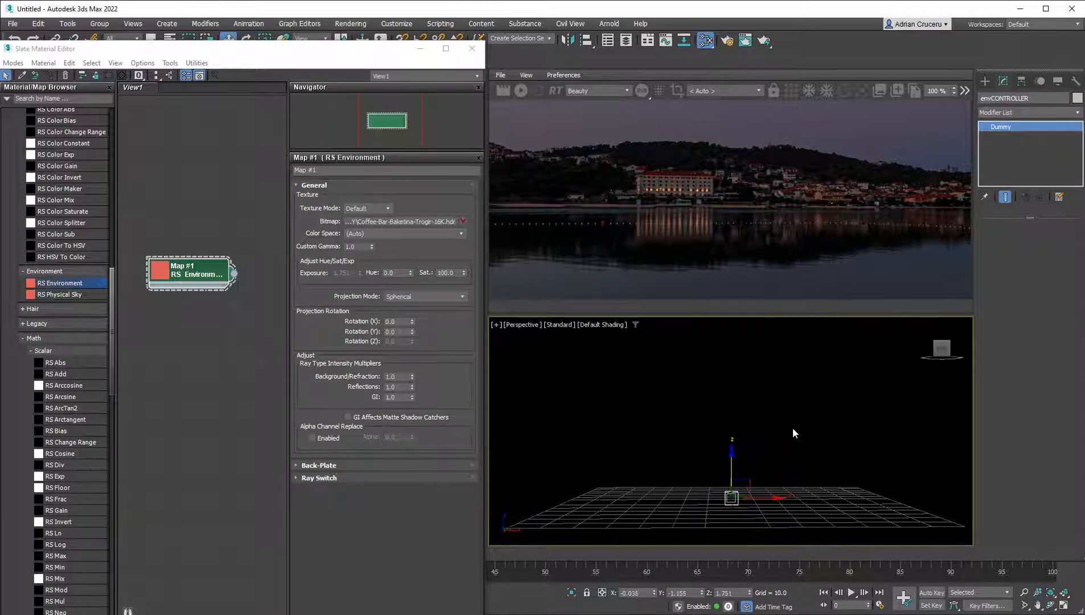
left_click_drag(771, 473, 696, 522)
- Hide the envCONTROLLER helper through the Scene Explorer, close the explorer and move the material editor clear of the render view
left_click_drag(284, 53, 494, 73)
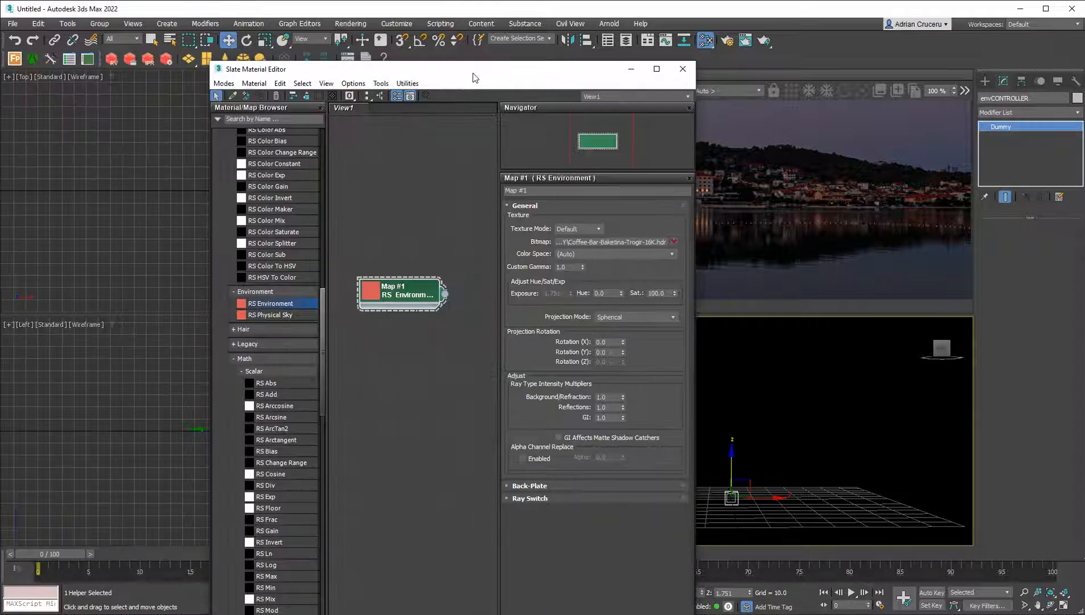
left_click(604, 43)
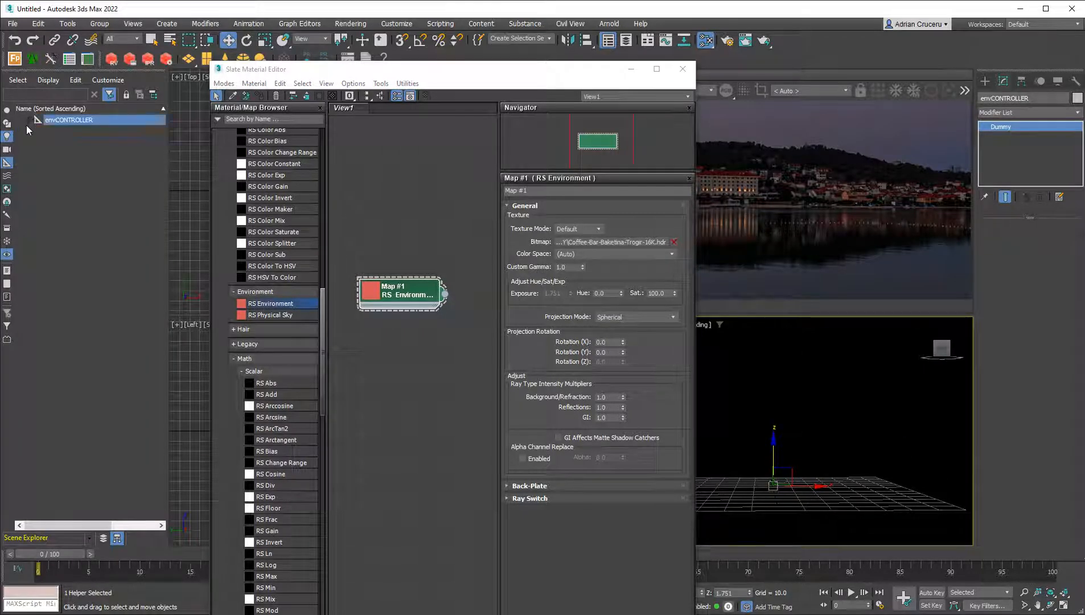
left_click(28, 121)
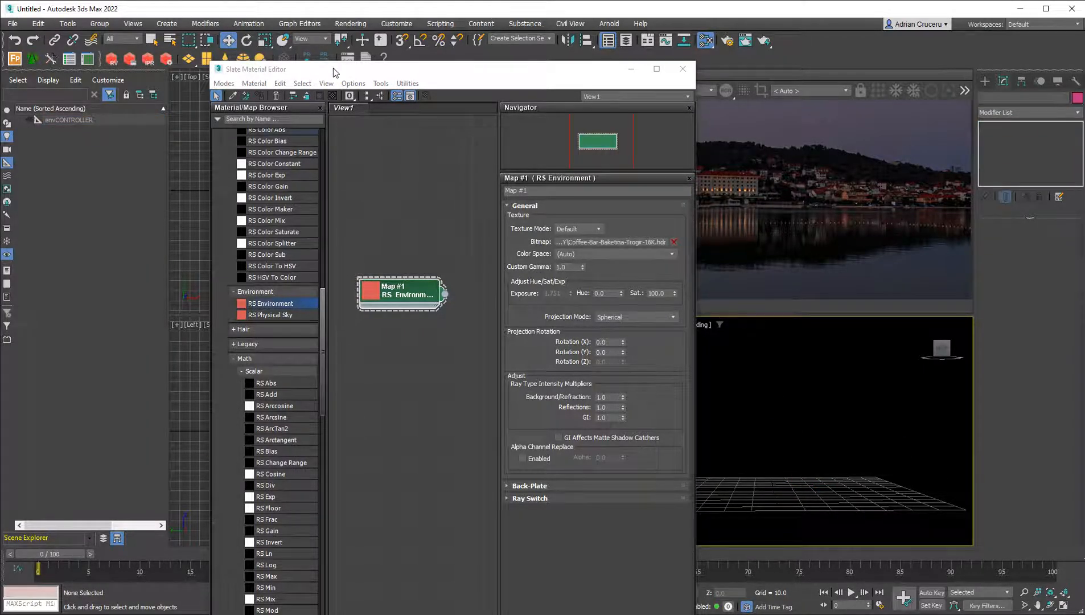
left_click_drag(333, 68, 312, 90)
left_click(605, 43)
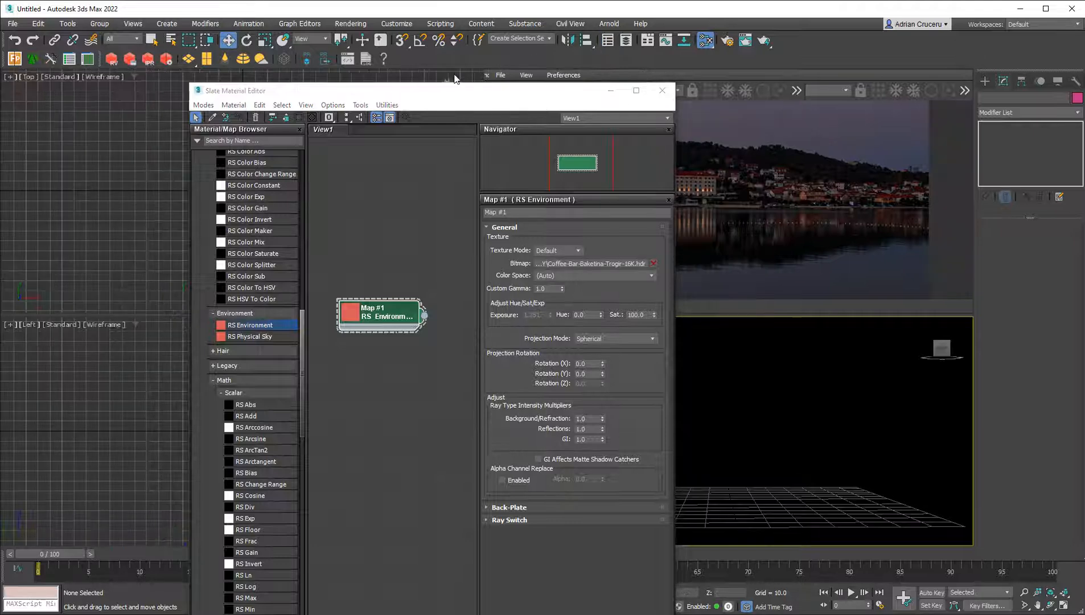
left_click_drag(416, 97, 226, 34)
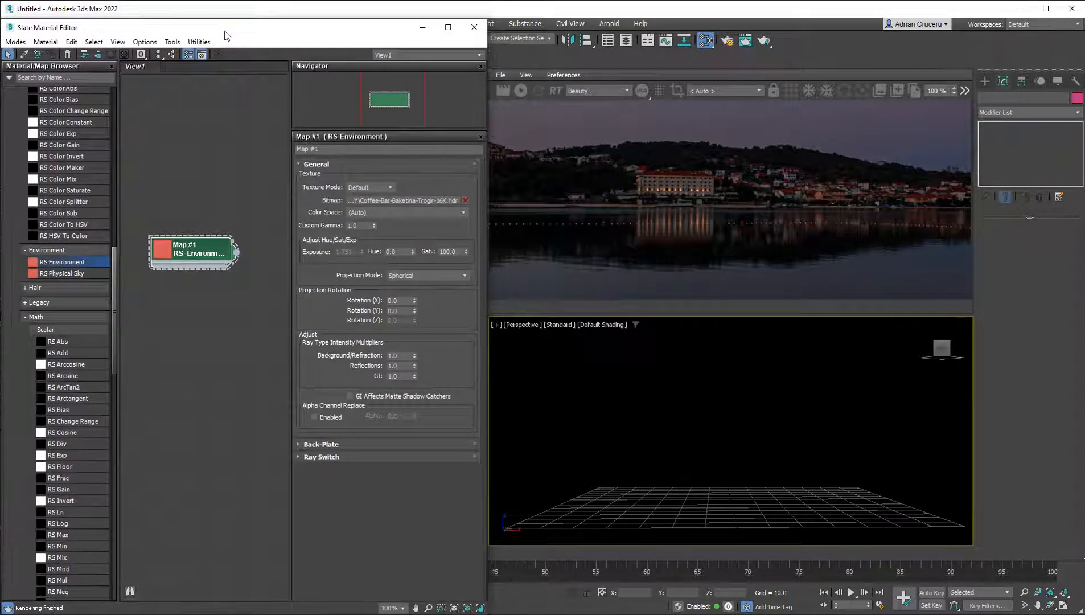
- Show the wired Projection Rotation Rotation (Z) parameter as a slot on the Map #1 node
middle_click_drag(738, 502, 739, 500)
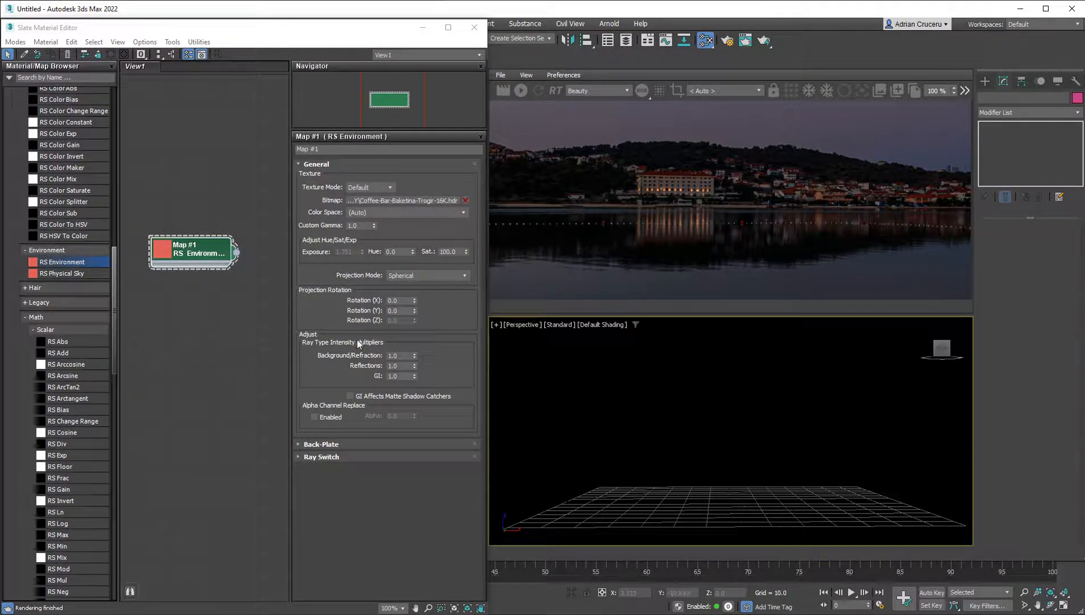
left_click_drag(185, 252, 207, 229)
right_click(208, 228)
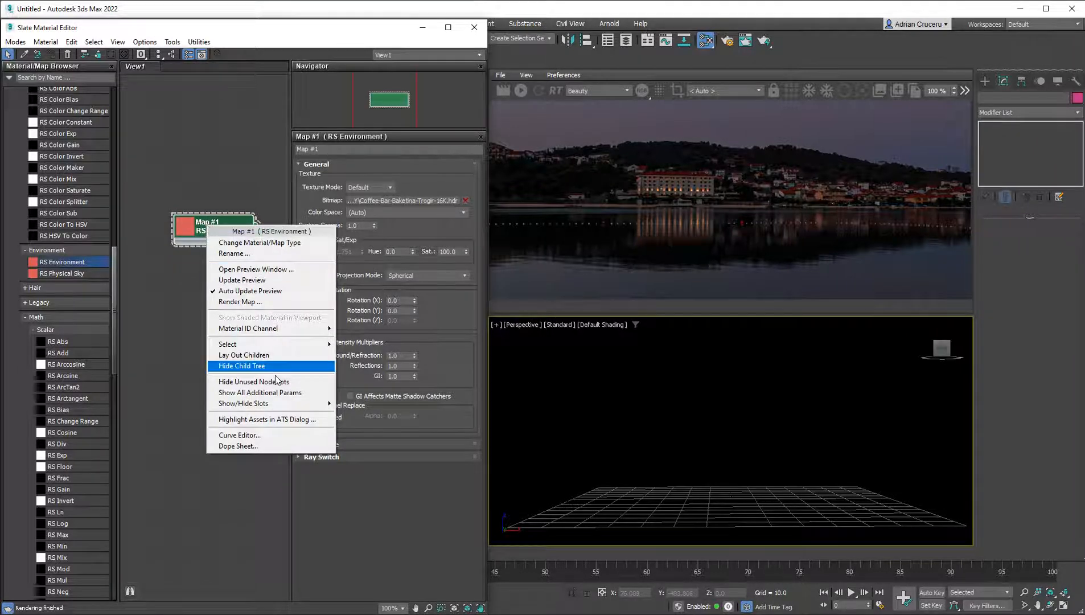
mouse_move(295, 404)
mouse_move(377, 409)
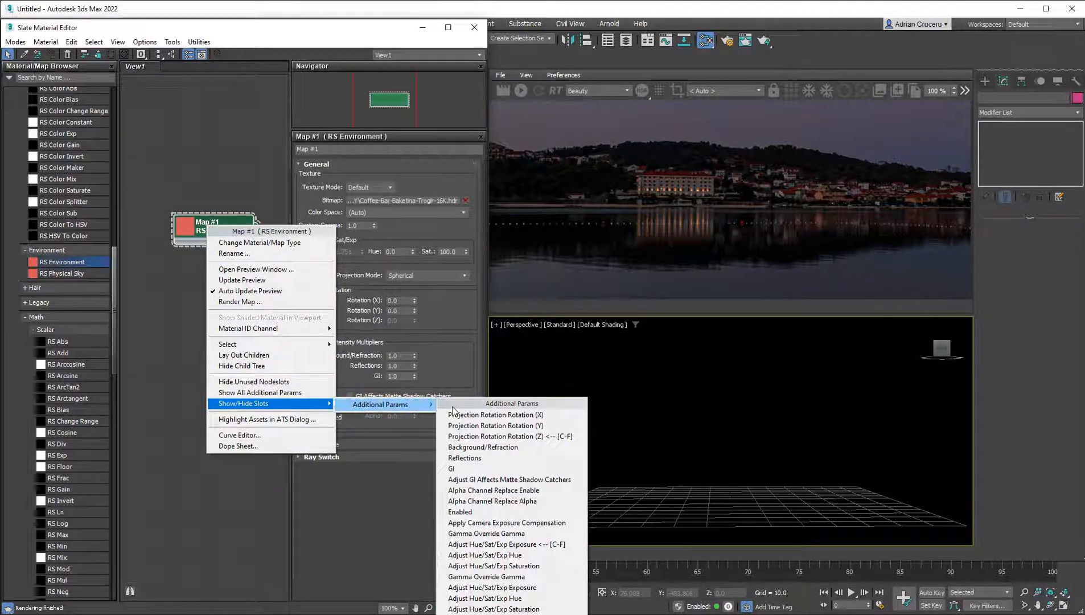
left_click(501, 436)
- Show the wired Adjust Hue/Sat/Exp Exposure parameter as a slot on the Map #1 node
right_click(205, 230)
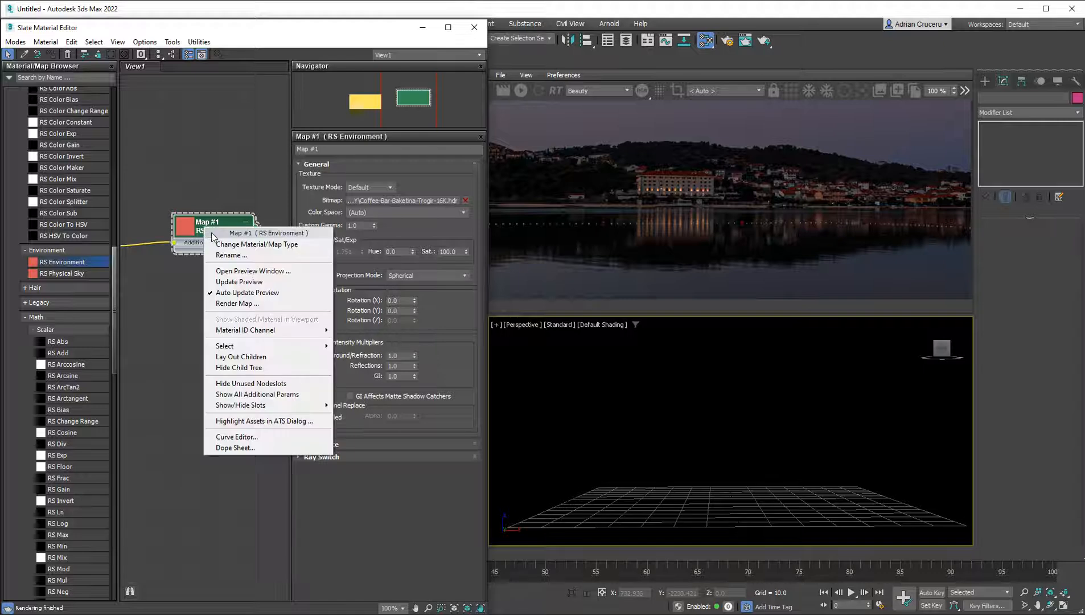
mouse_move(284, 345)
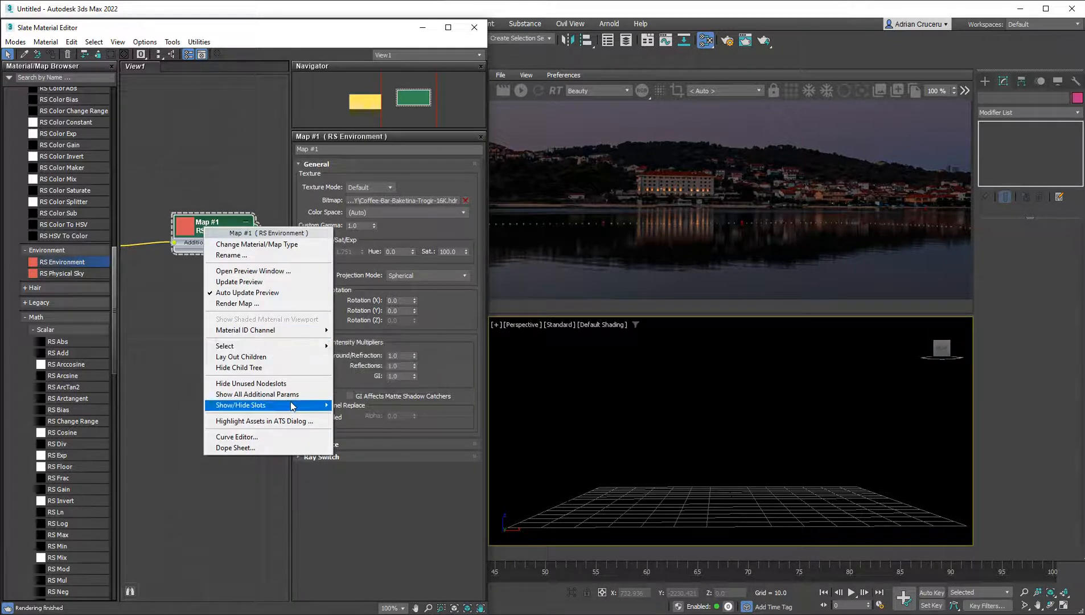
mouse_move(290, 401)
mouse_move(384, 409)
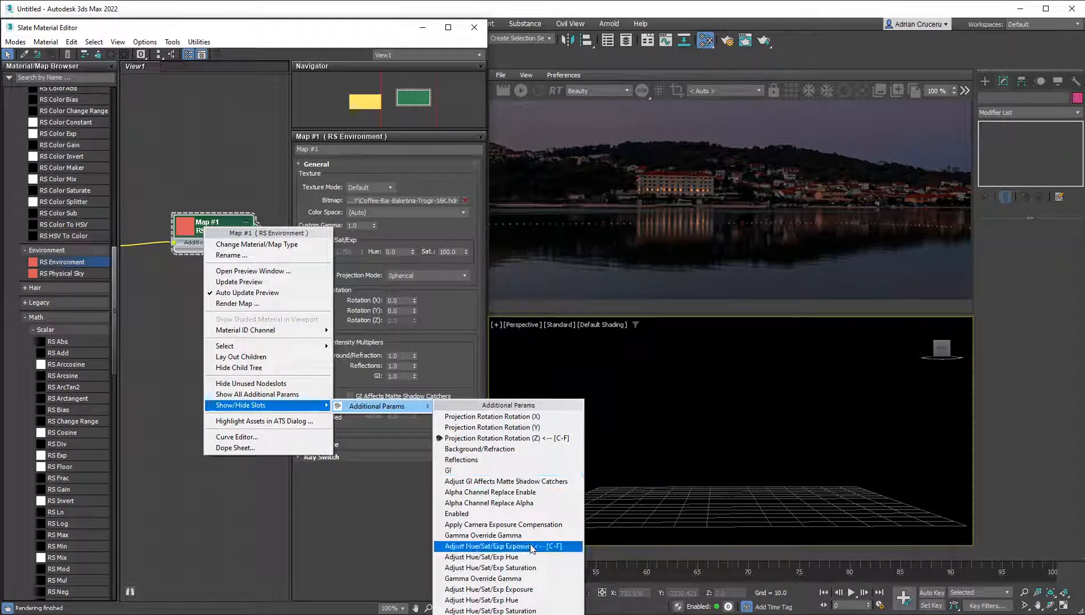
left_click(501, 546)
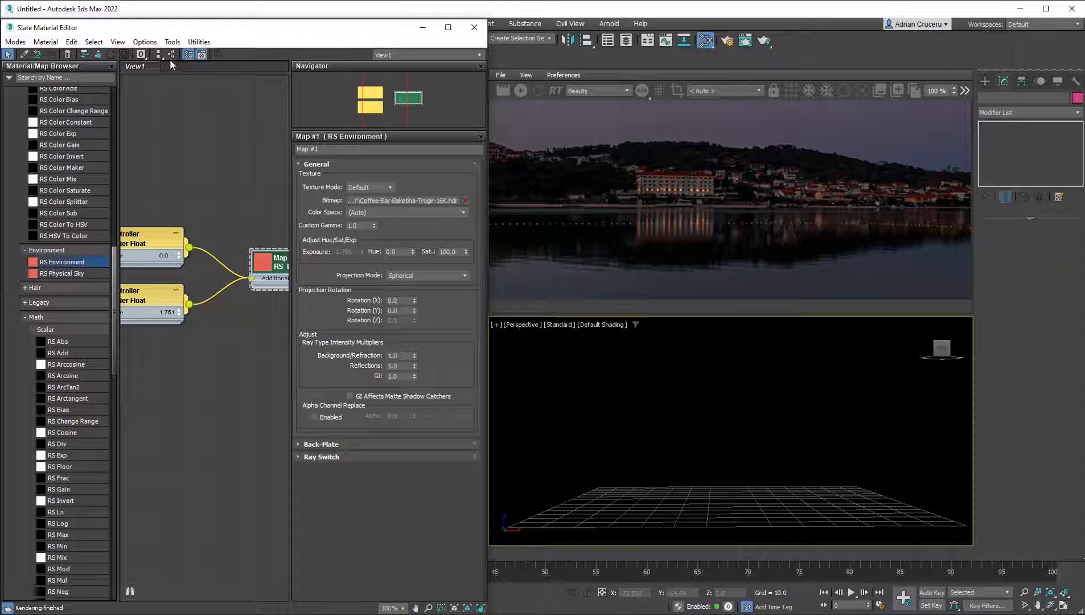
- Hide the Material/Map Browser to widen the node view and start the interactive Redshift render
left_click(185, 53)
middle_click_drag(174, 211, 182, 215)
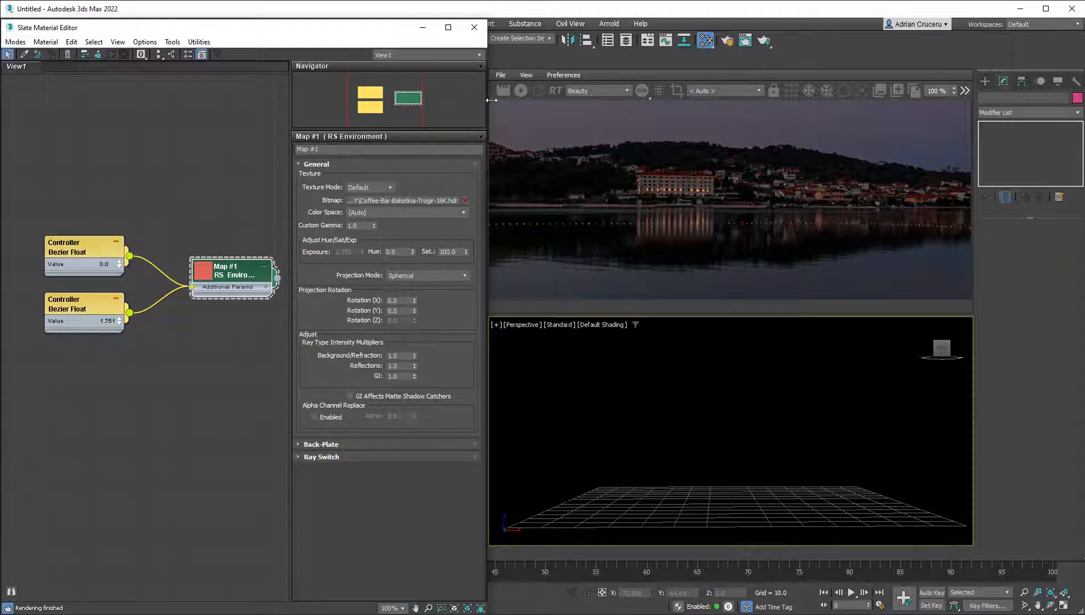
left_click(522, 91)
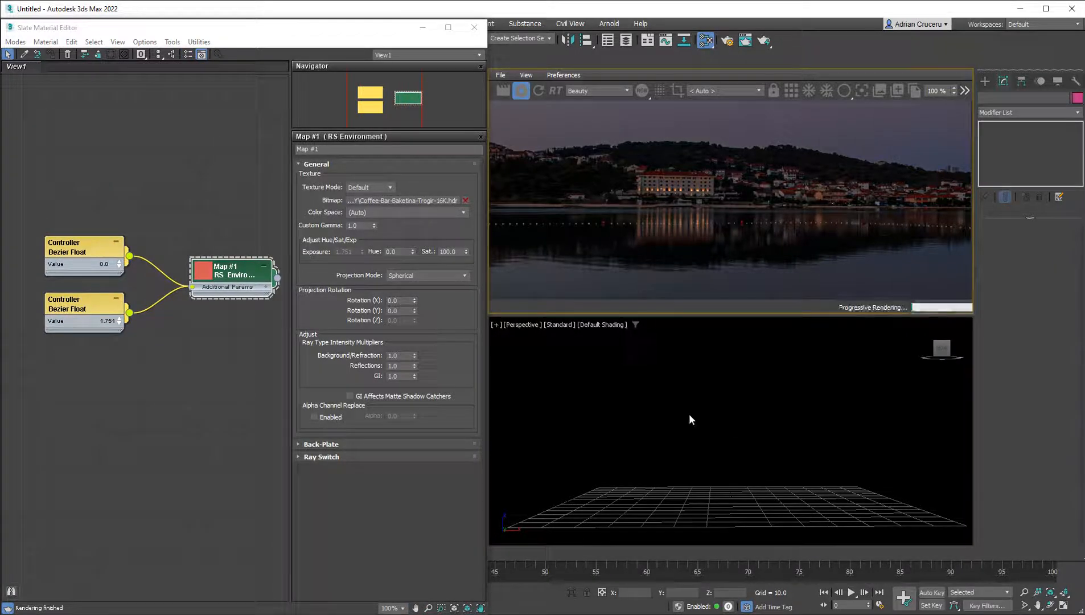
middle_click_drag(680, 408, 691, 409)
- Expand the Additional Params of the Map #1 node to show its two controller connections
scroll(194, 324, "up", 3)
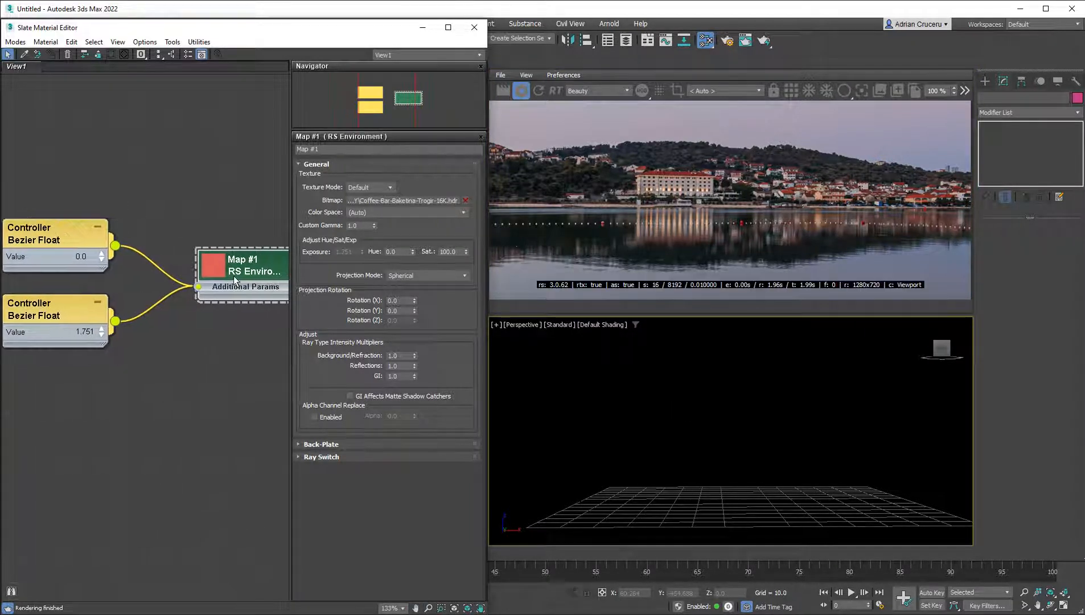
middle_click_drag(251, 260, 232, 240)
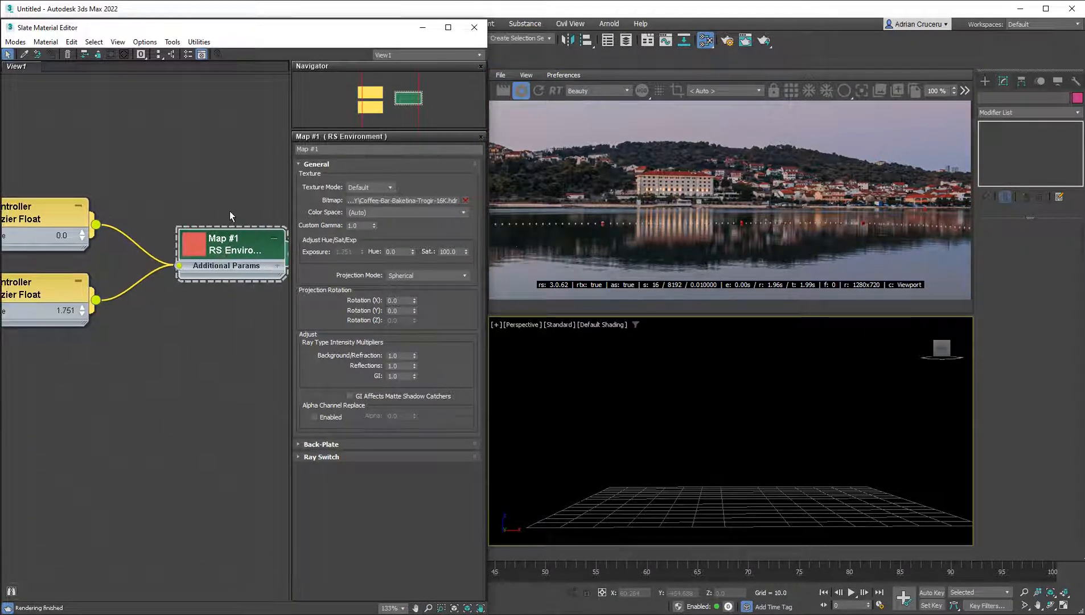
left_click(278, 266)
left_click(209, 354)
middle_click_drag(129, 196, 148, 192)
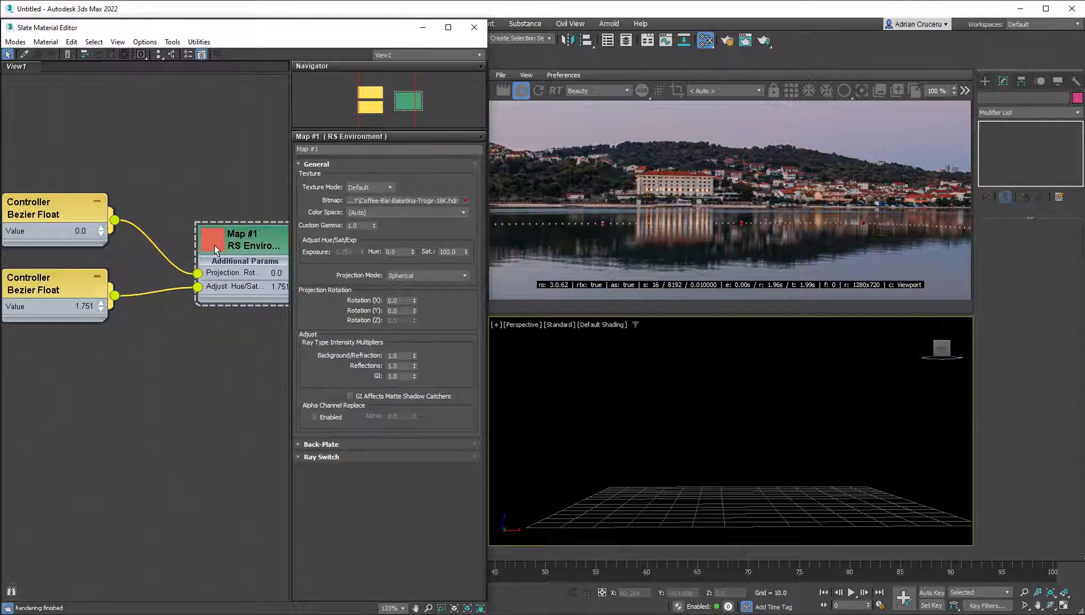
- Set the Projection Rotation controller node to 0.6 and the exposure controller node to 0.951
left_click(62, 212)
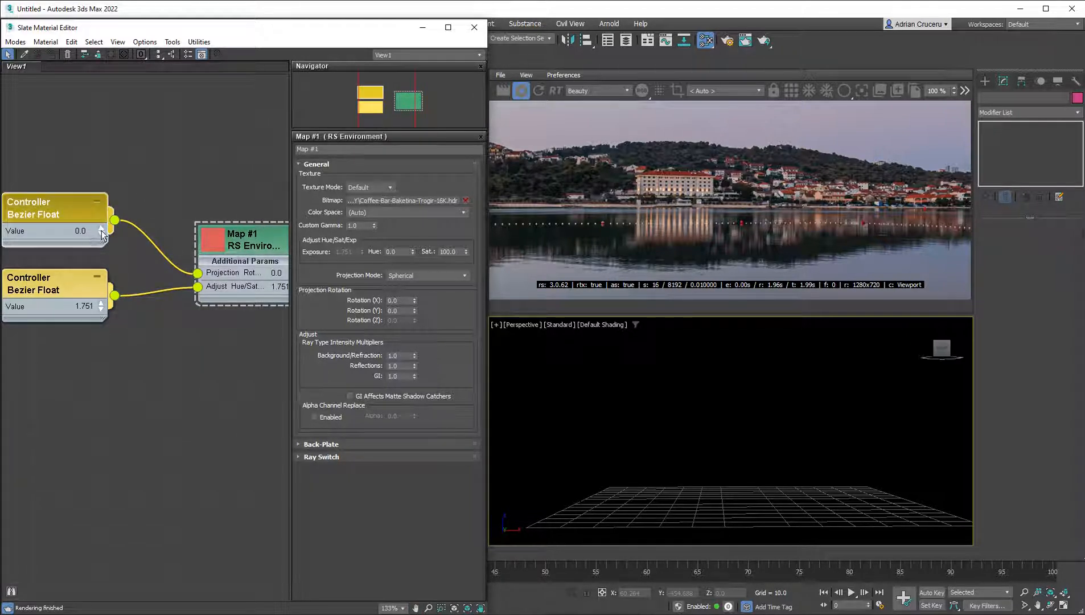
left_click_drag(103, 234, 76, 232)
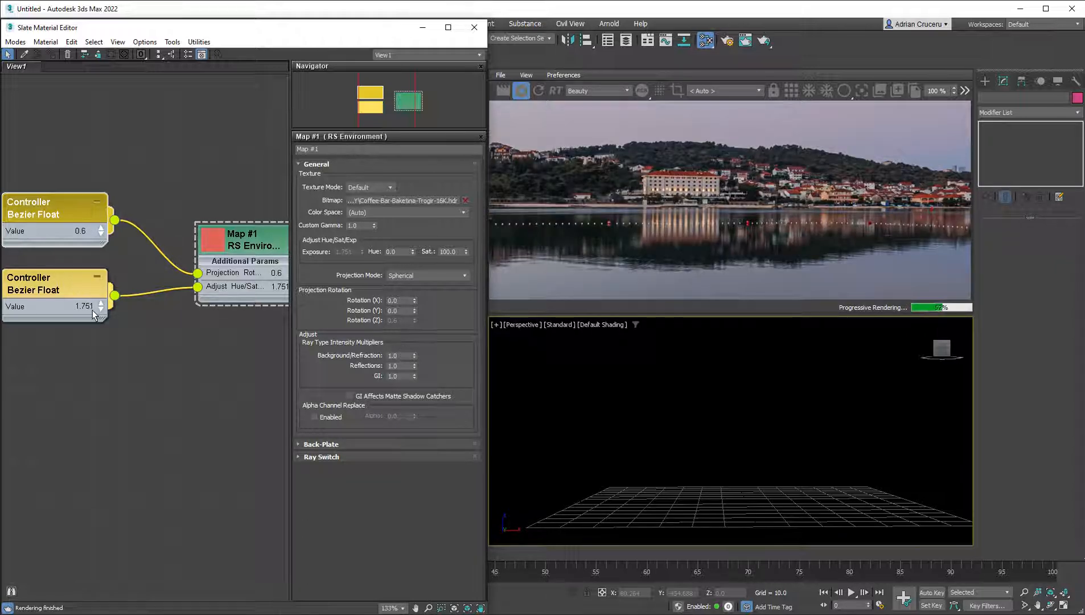
mouse_move(102, 307)
left_mouse_down()
mouse_move(102, 319)
mouse_move(107, 310)
left_mouse_up()
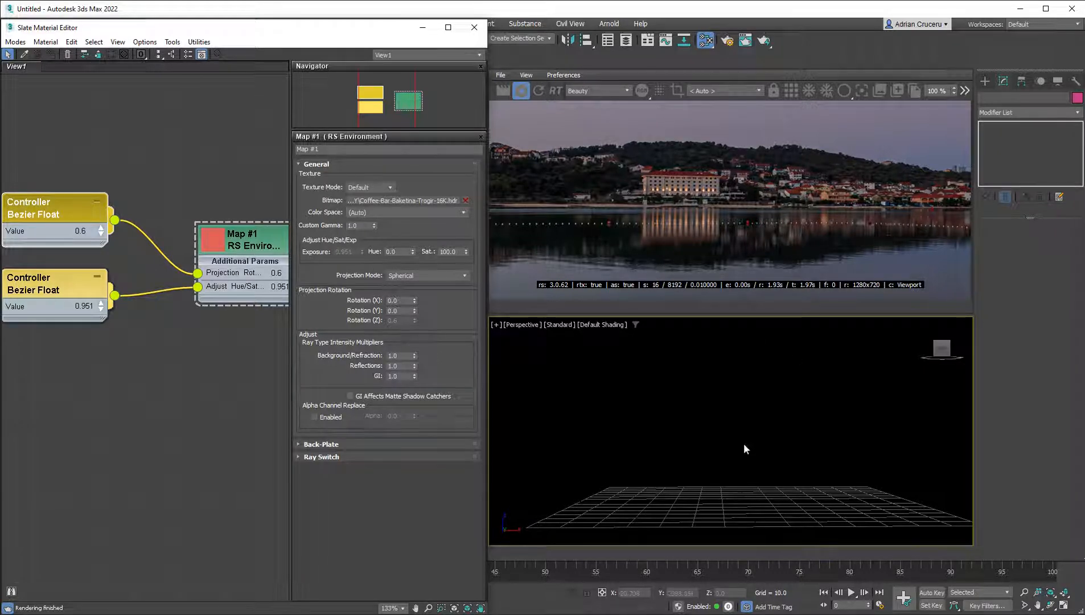
- Open the Environment and Effects settings, examine the list of addable render effects, and move the window clear of the render view
key("8")
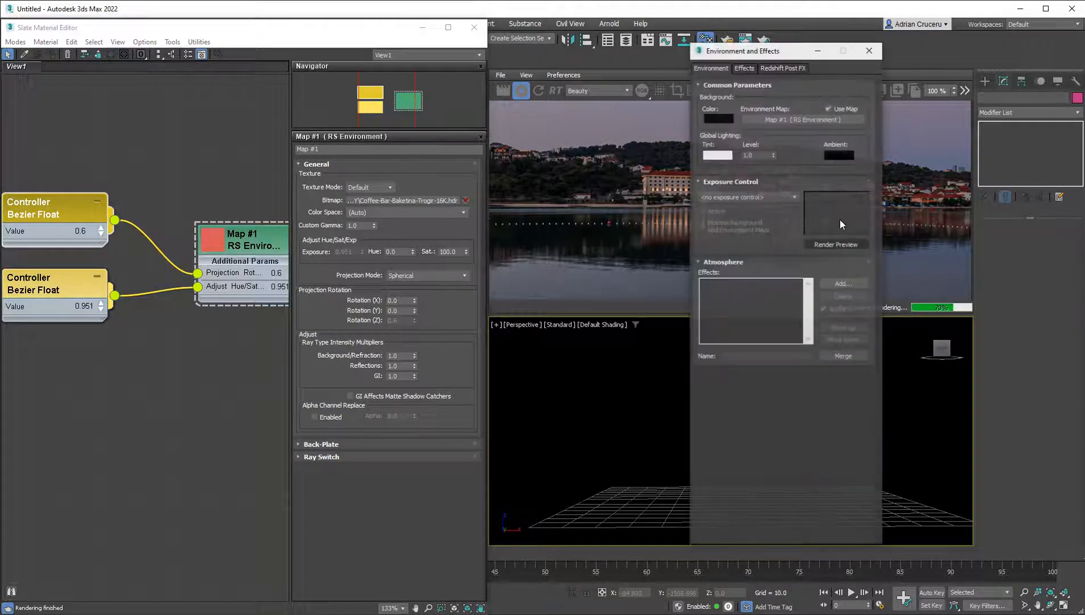
left_click_drag(744, 51, 795, 57)
left_click(795, 74)
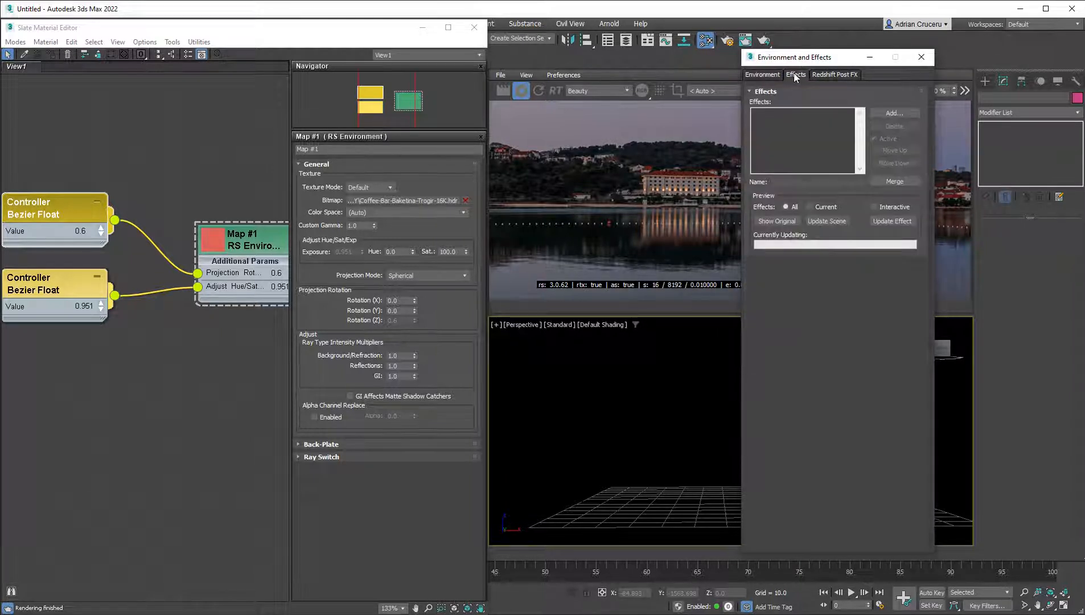
left_click(896, 112)
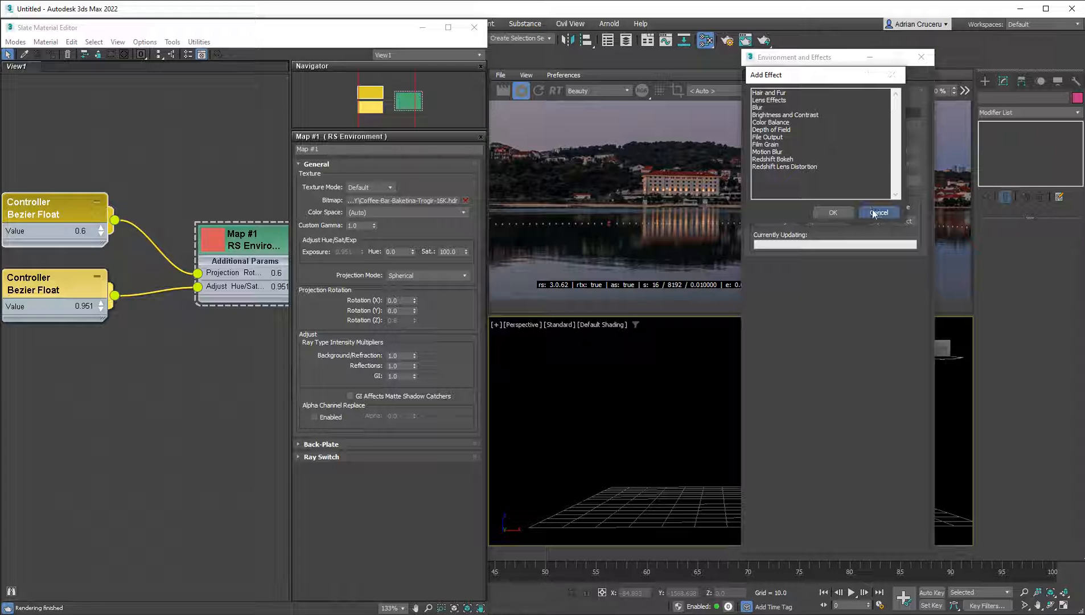
left_click(892, 75)
left_click_drag(831, 61, 917, 200)
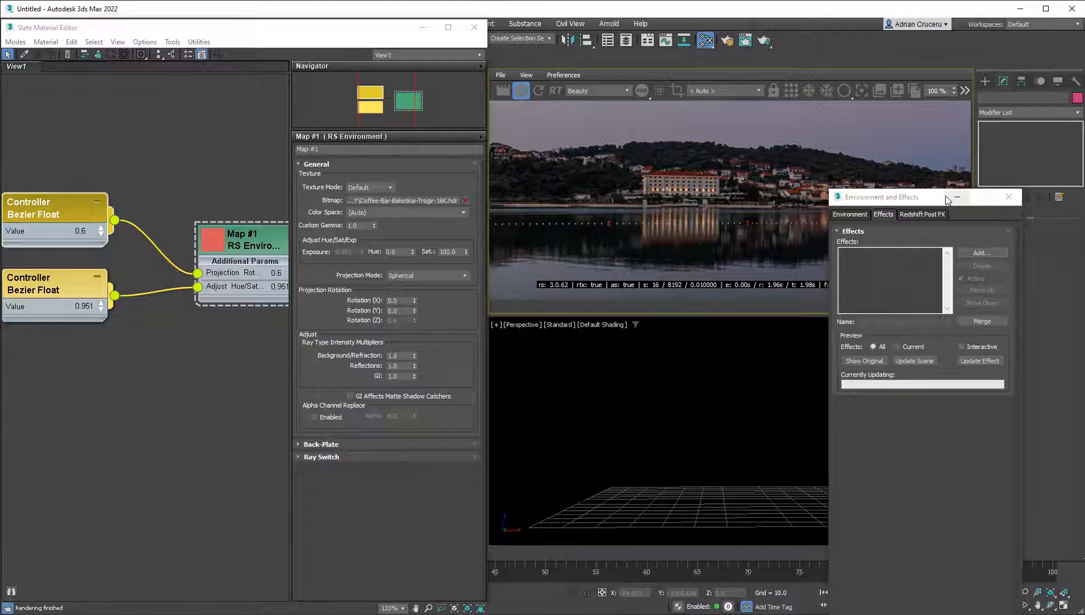
left_click_drag(945, 197, 1084, 199)
- Show the Redshift render view's display settings, examine the Bokeh post-effect parameters, and hide the settings again
left_click(966, 90)
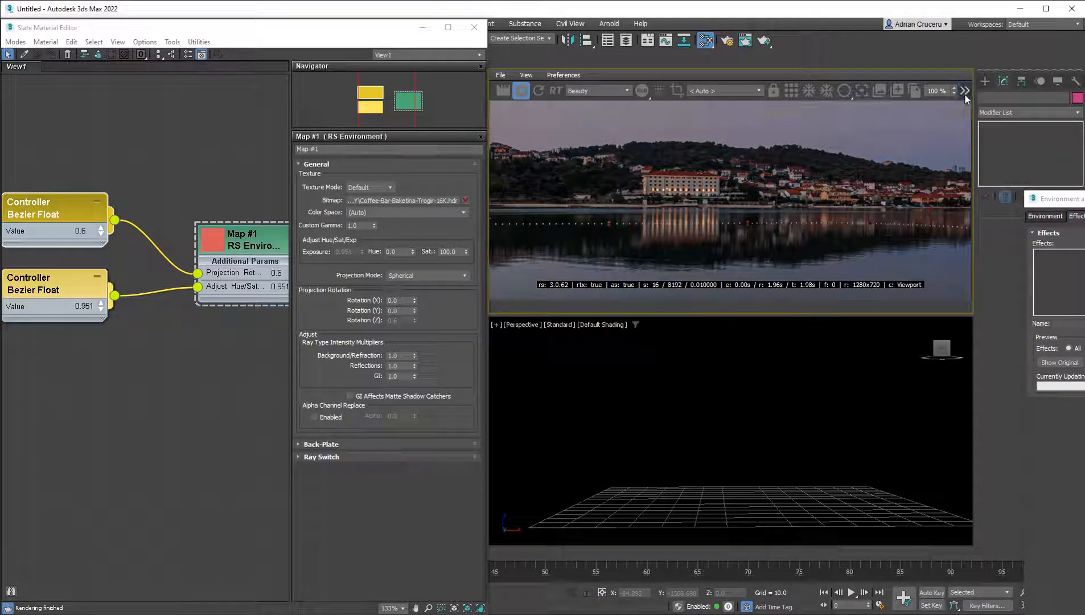
left_click(556, 107)
left_click_drag(963, 223, 977, 288)
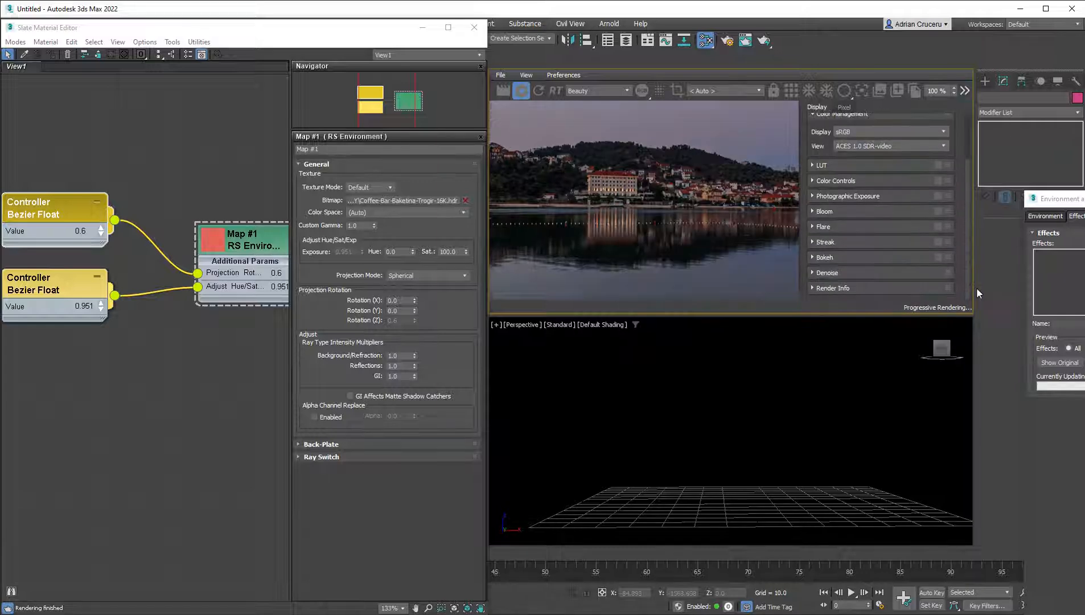
left_click(858, 262)
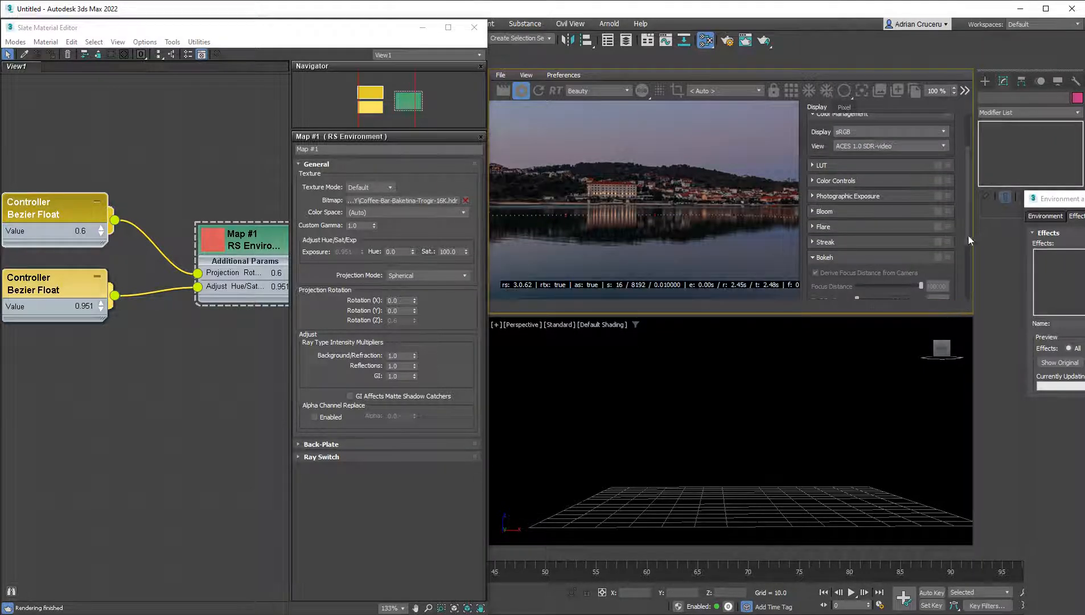
mouse_move(969, 234)
left_mouse_down()
mouse_move(972, 267)
mouse_move(973, 253)
left_mouse_up()
scroll(937, 240, "down", 3)
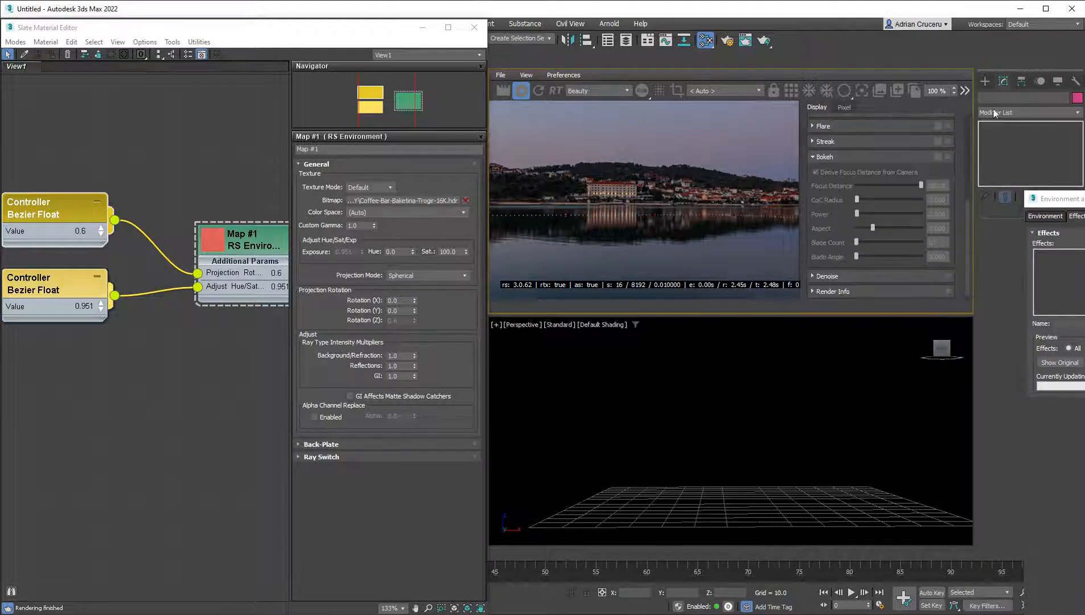
left_click(965, 90)
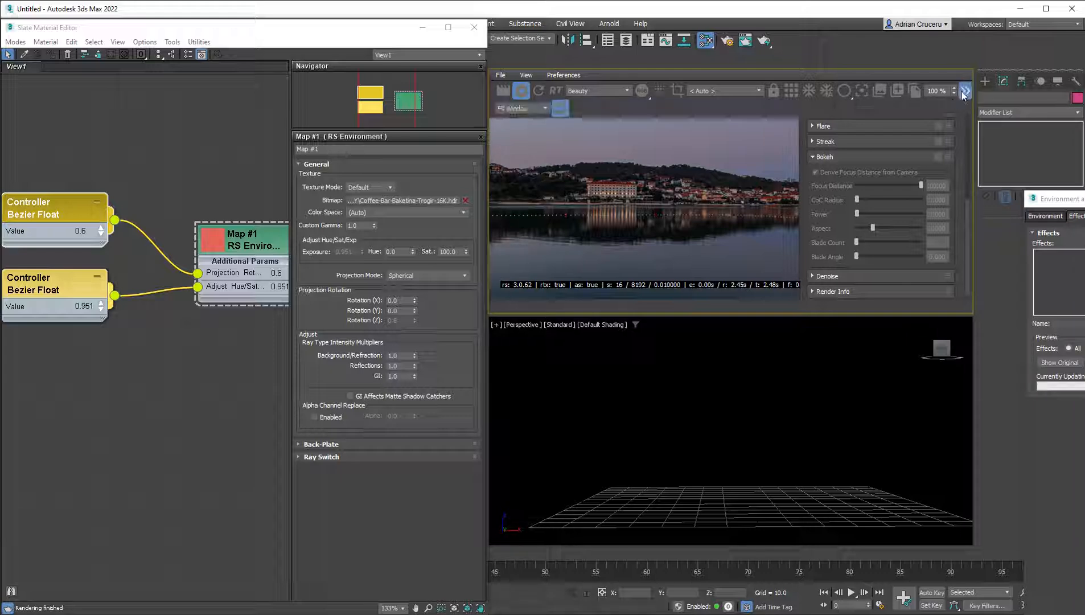
left_click(559, 108)
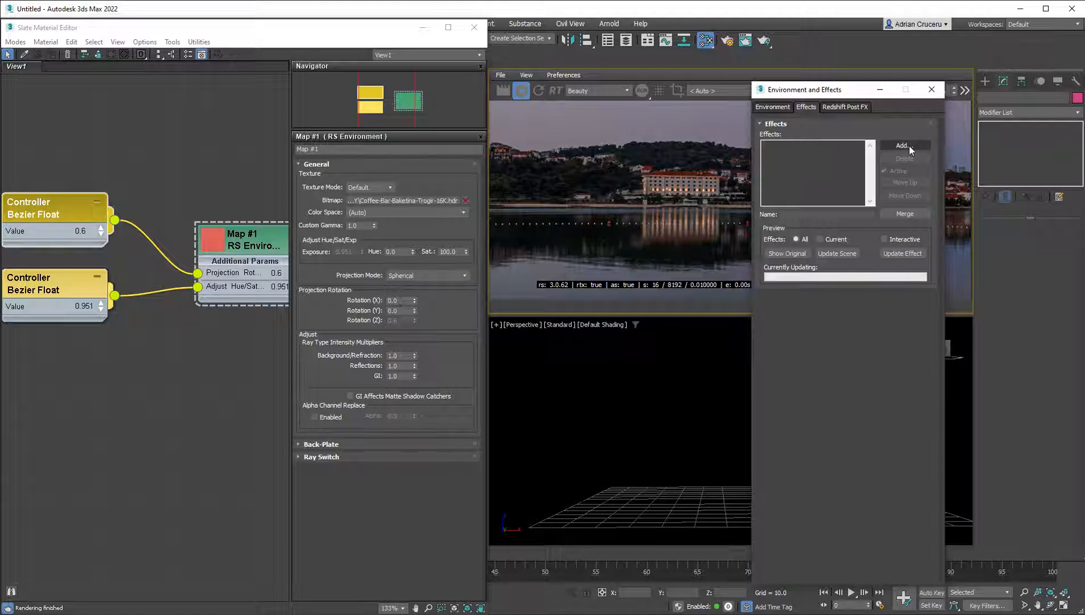
- Check the Redshift Bokeh and Redshift Lens Distortion entries among the addable effects without adding one
left_click(908, 146)
left_click(828, 197)
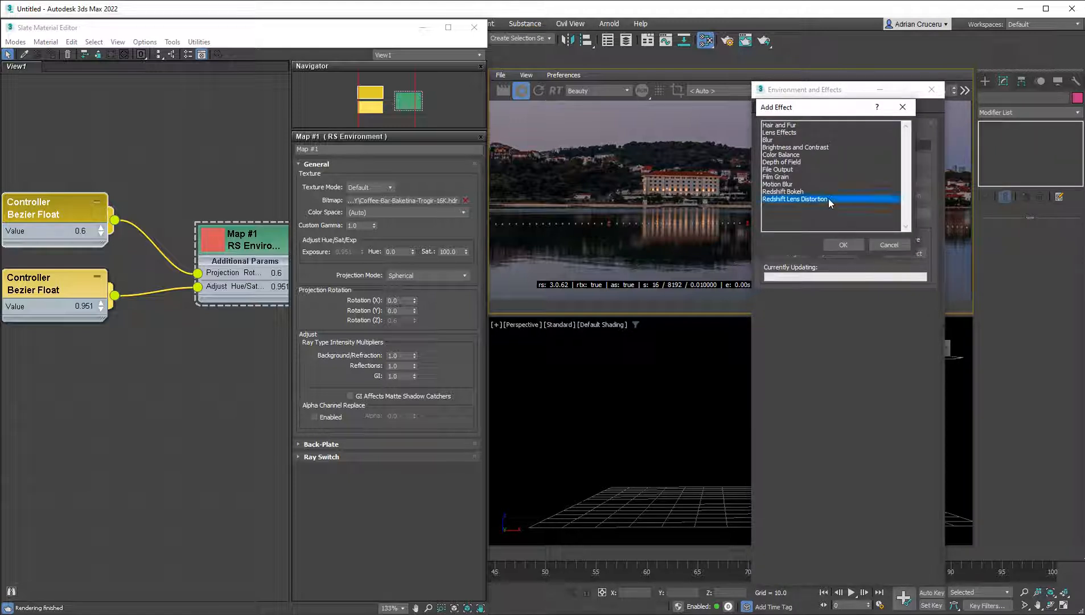
left_click(902, 247)
- Add a Redshift Volume Scattering atmosphere effect to the environment and bring its parameters into view
left_click(777, 108)
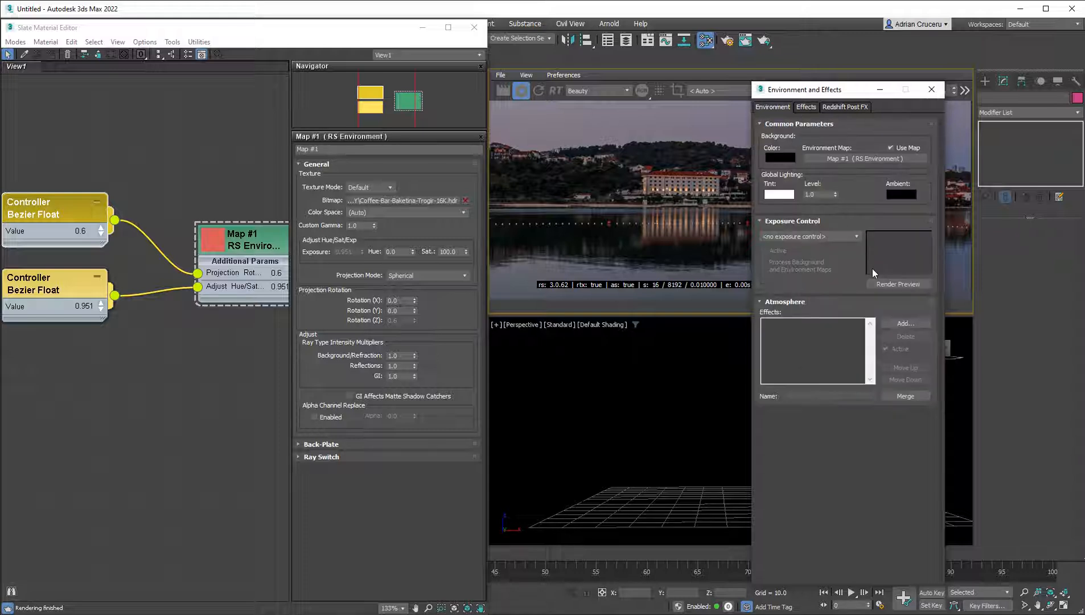
left_click(906, 323)
left_click(814, 158)
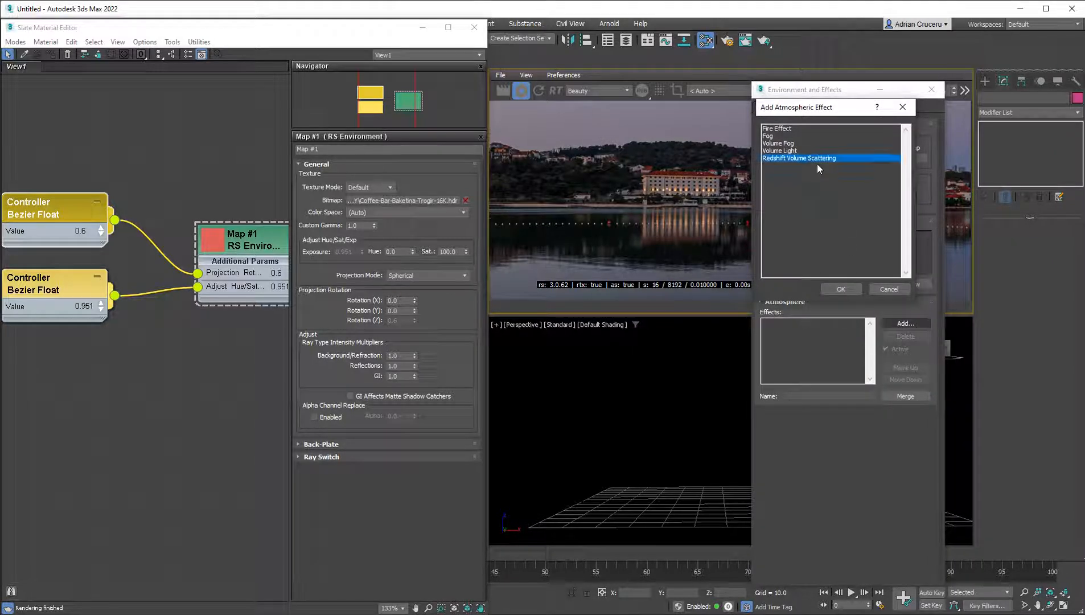
left_click(842, 289)
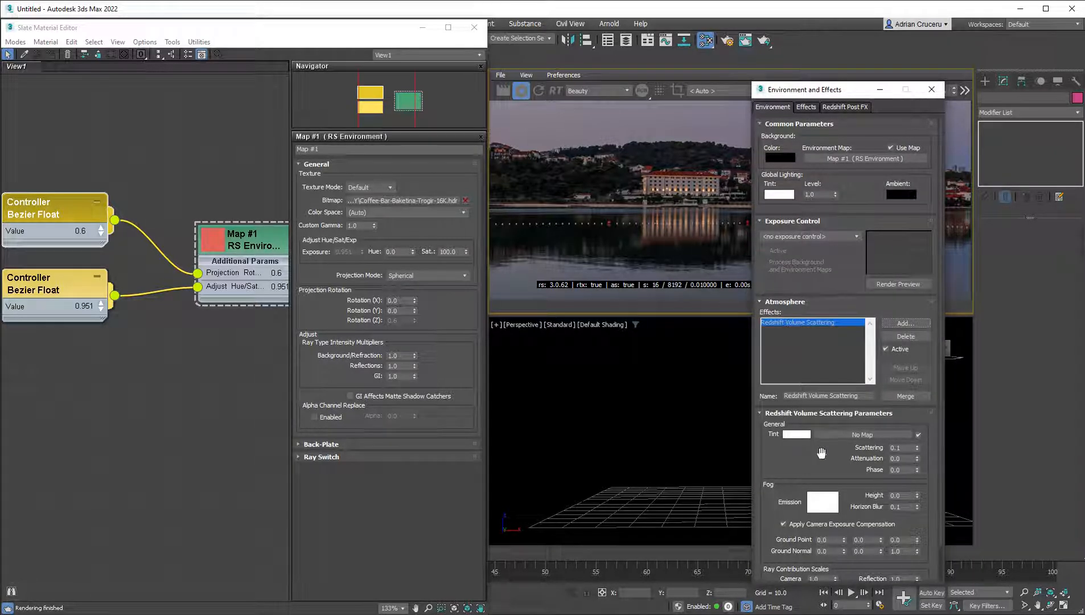
left_click_drag(813, 458, 815, 421)
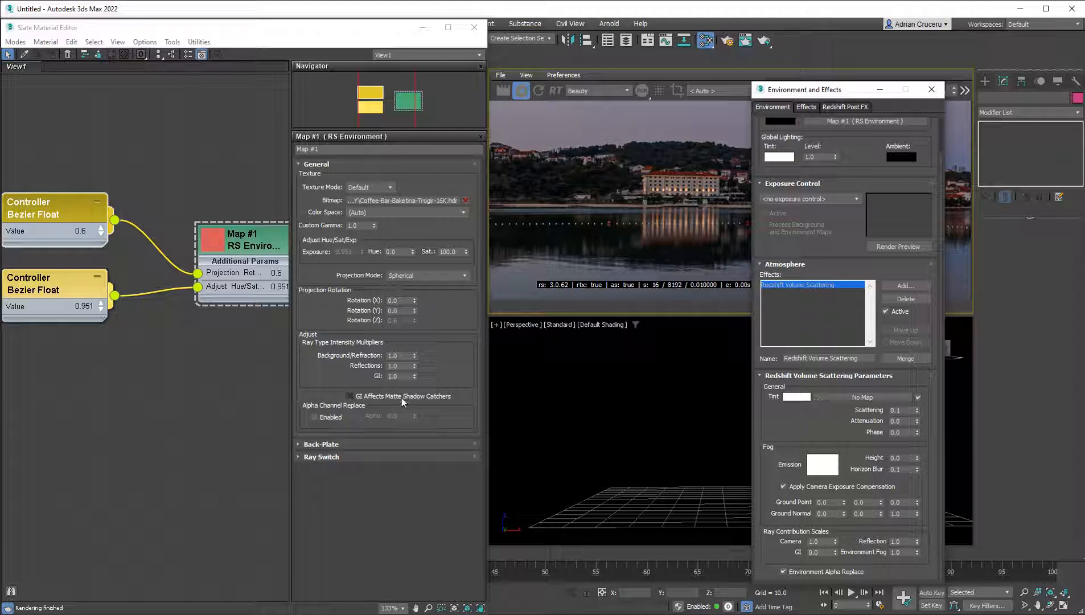
- Create an RS Maxon Noise map, assign it as the Tint map of the Redshift Volume Scattering effect, and refresh the render
middle_click_drag(141, 411, 222, 406)
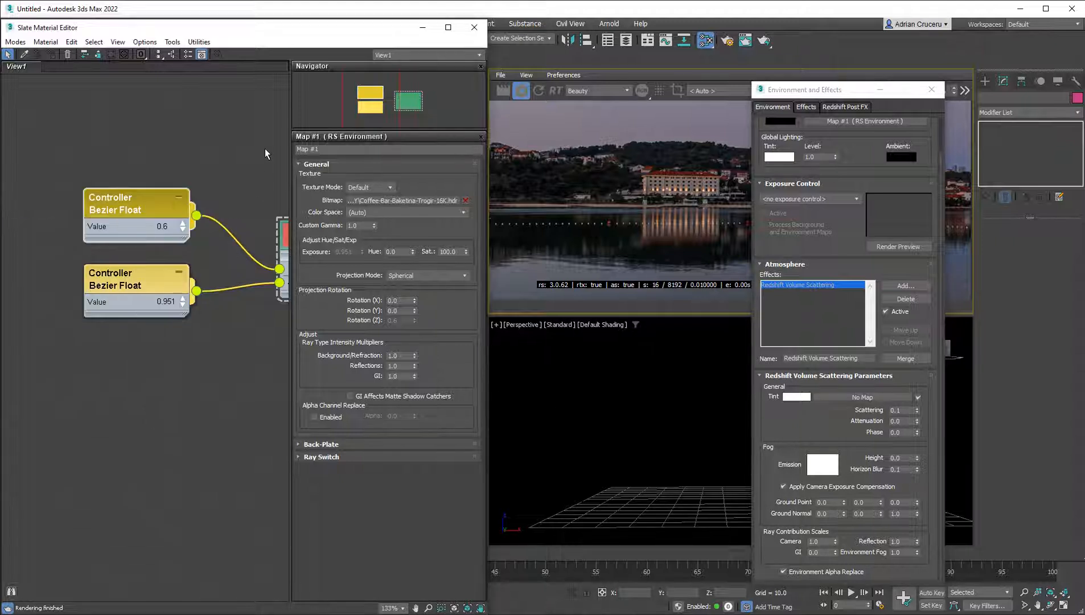
left_click(189, 54)
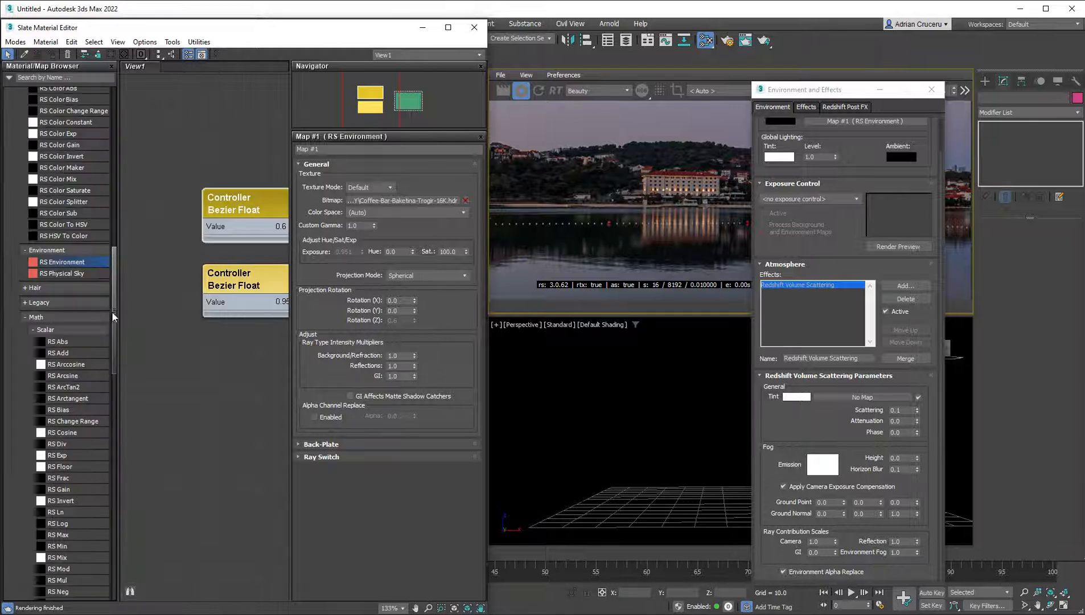
left_click_drag(112, 311, 141, 505)
left_click_drag(76, 403, 137, 399)
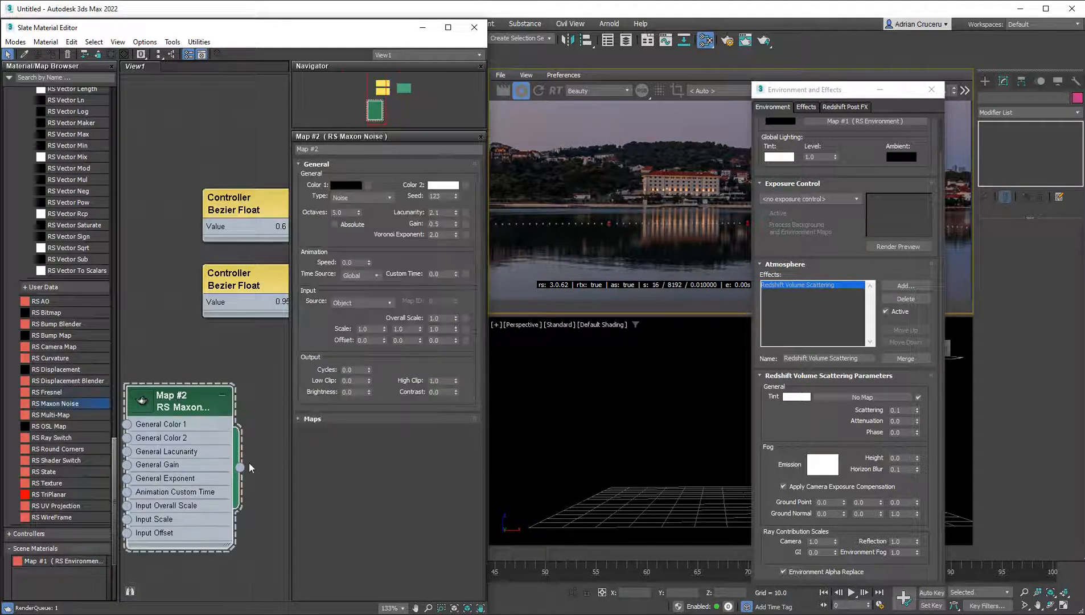
left_click_drag(240, 467, 876, 395)
left_click(832, 373)
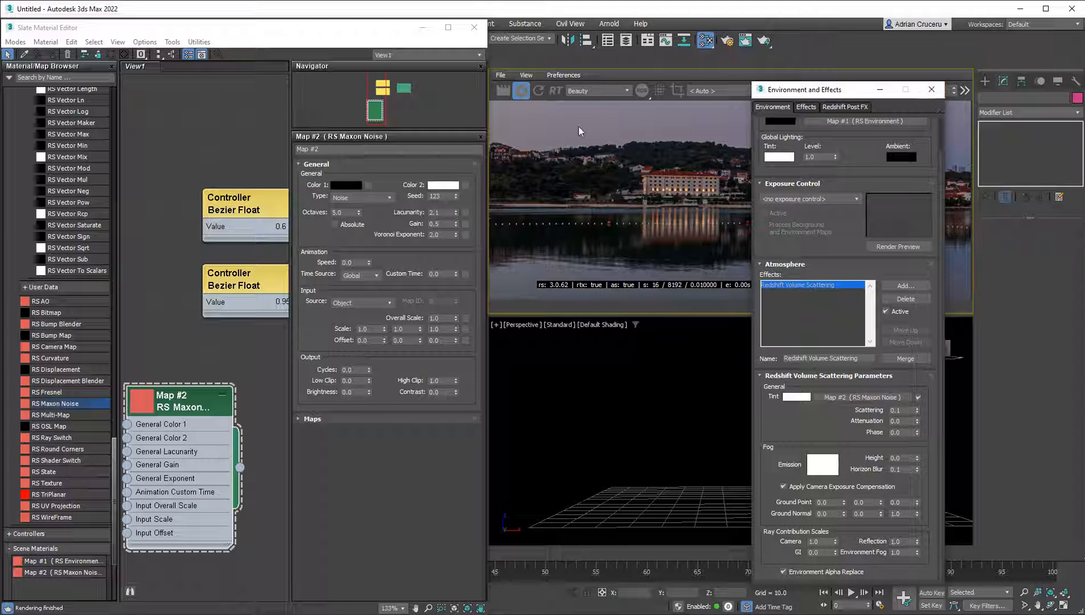
left_click(541, 92)
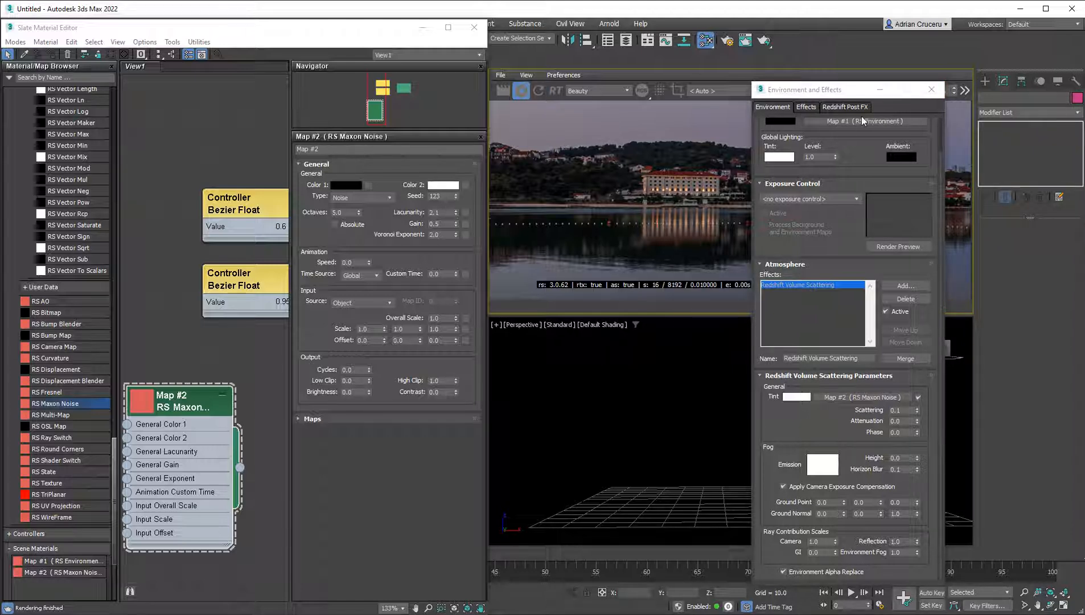
- Set the volume scattering Attenuation to 1.0 and refresh the interactive render
left_click_drag(860, 94, 673, 91)
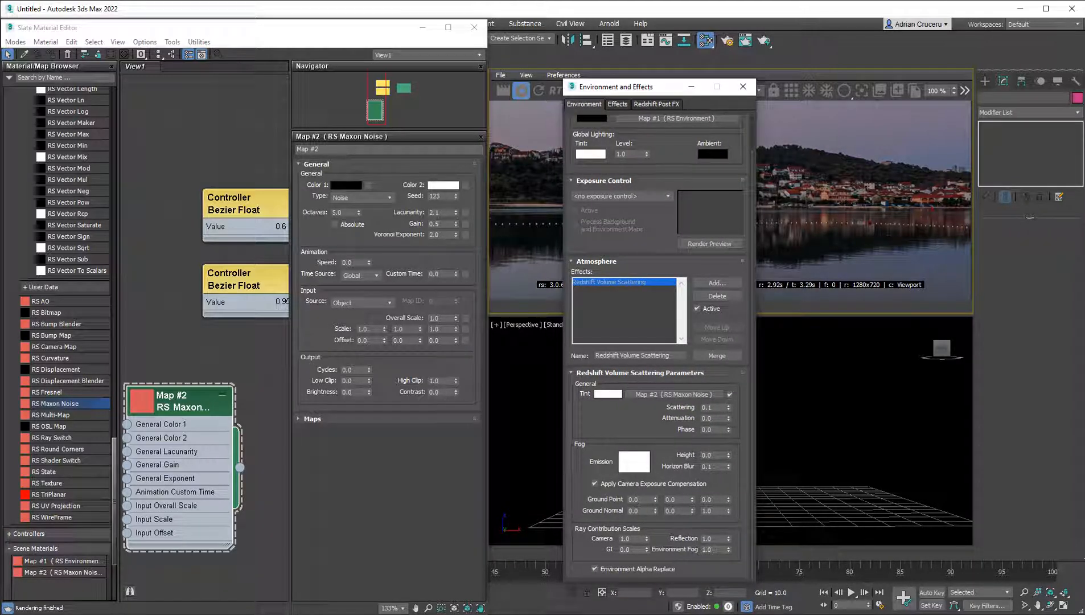
left_click(709, 417)
type("1")
key("Return")
left_click(542, 102)
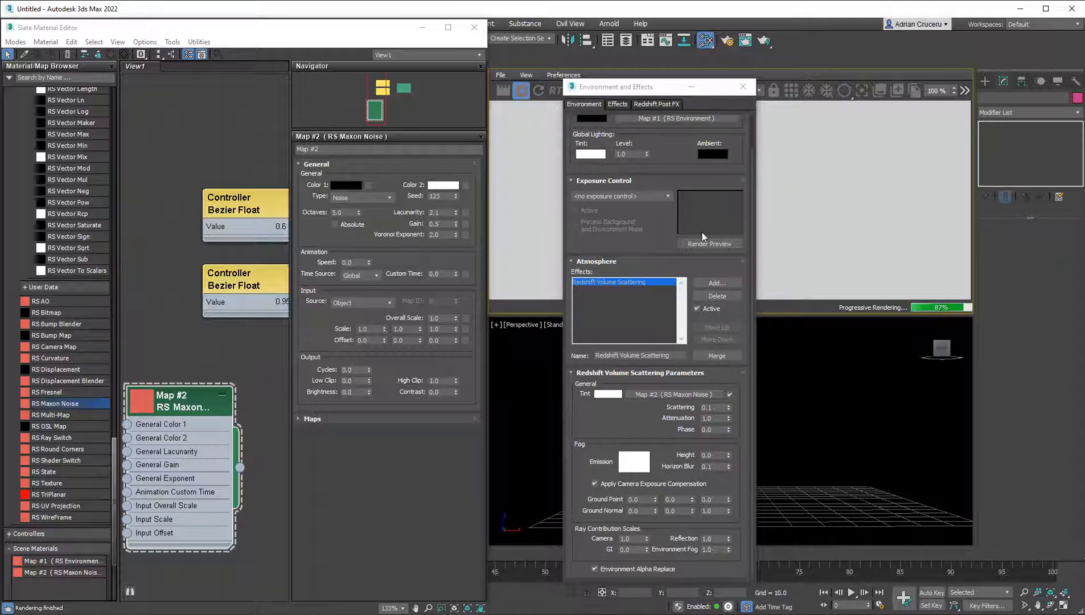
- Reset the volume scattering Attenuation to 0.0
left_click(679, 417)
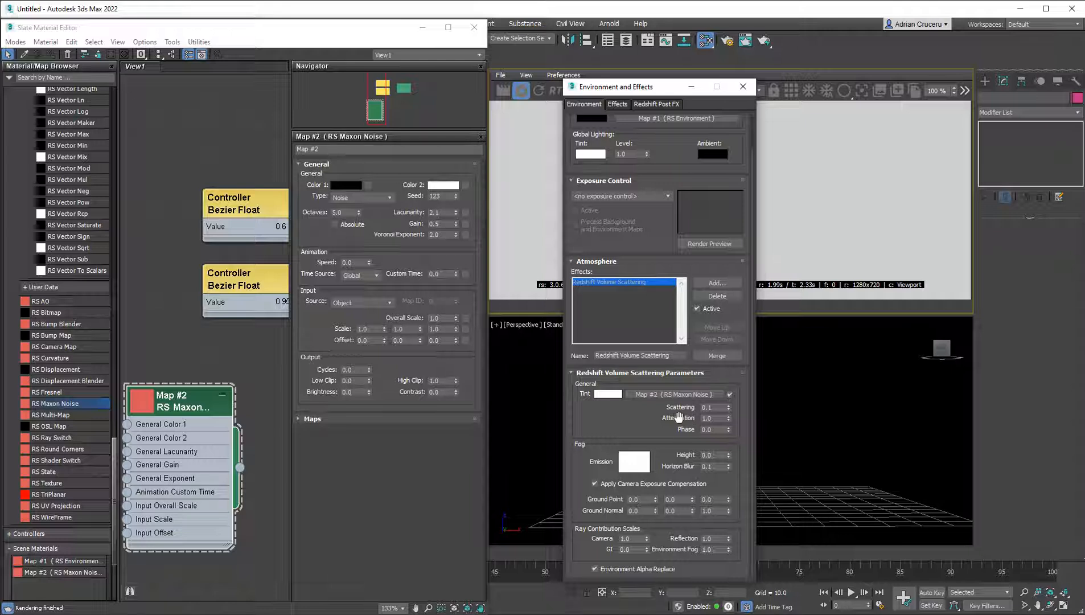
double_click(716, 417)
type("0")
key("Return")
- Clear the RS Environment map from the background, refresh the render, and close the environment settings
right_click(680, 121)
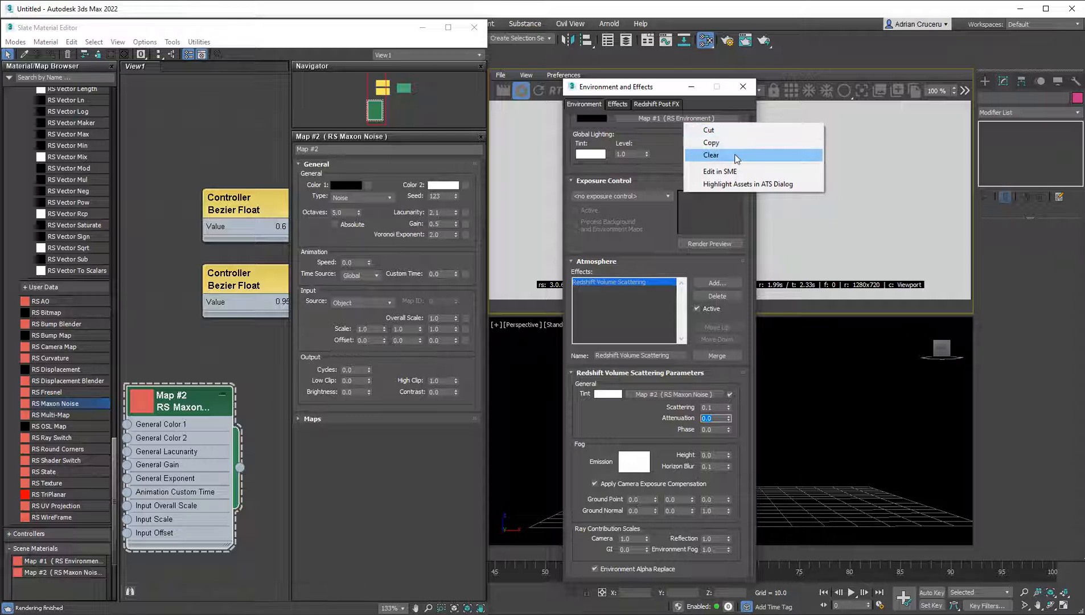
left_click(715, 156)
left_click(530, 92)
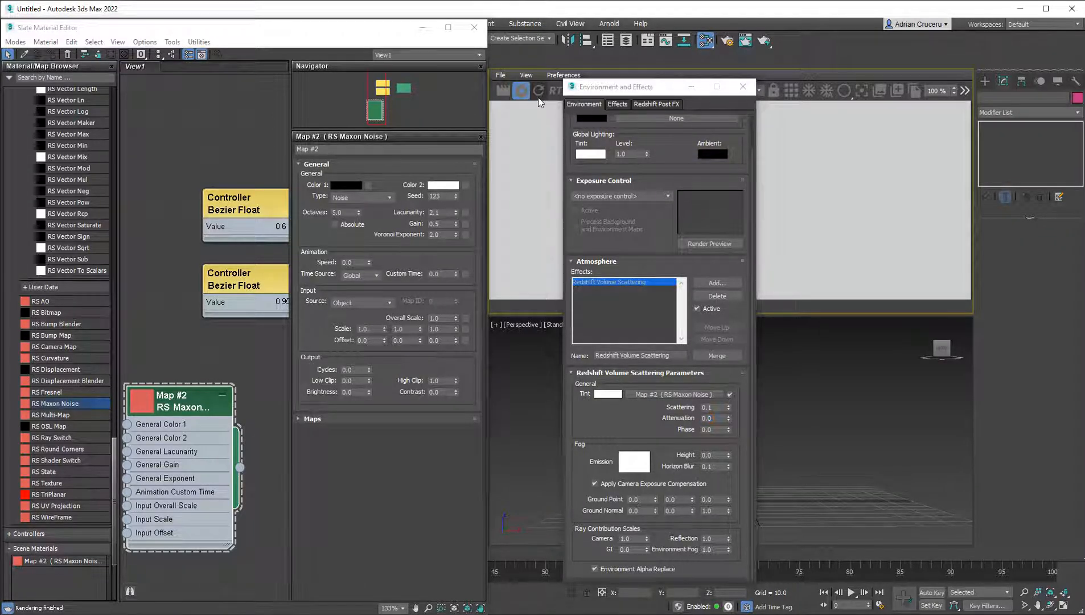
left_click(742, 86)
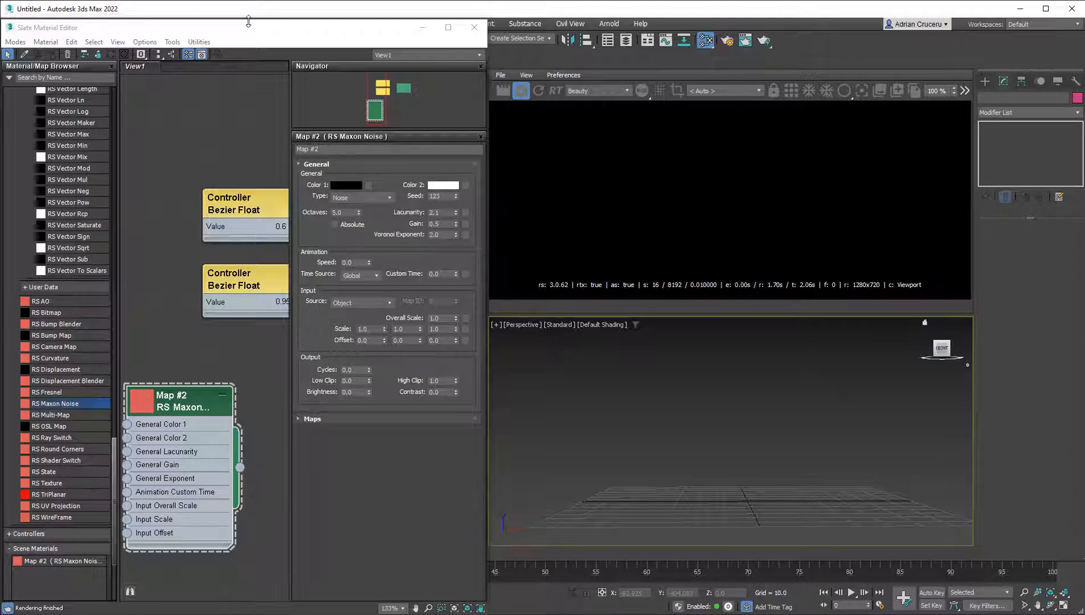
- Create a rectangular Redshift Physical area light near the centre of the perspective grid
left_click_drag(248, 21, 243, 72)
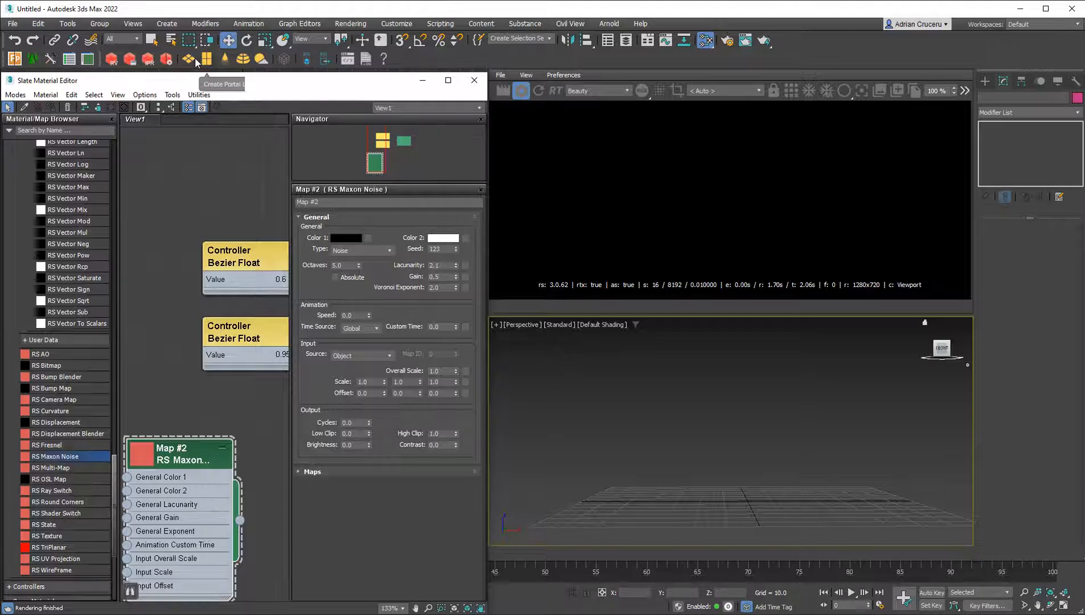
left_click(203, 61)
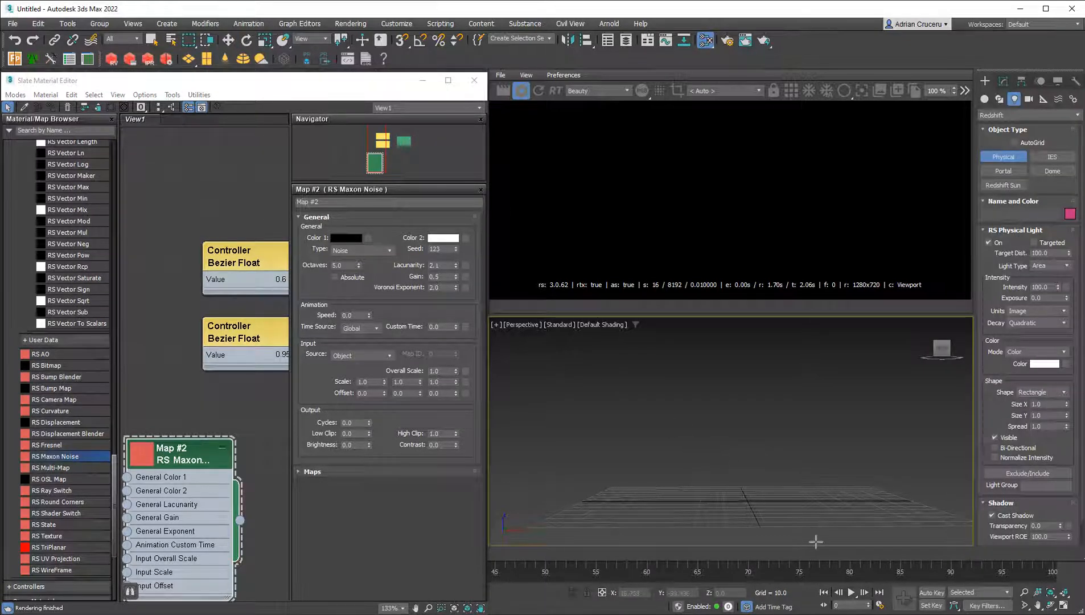
left_click_drag(746, 499, 771, 503)
right_click(787, 431)
- Rotate the physical light about 178° around its Y axis so that it faces upward
right_click(791, 428)
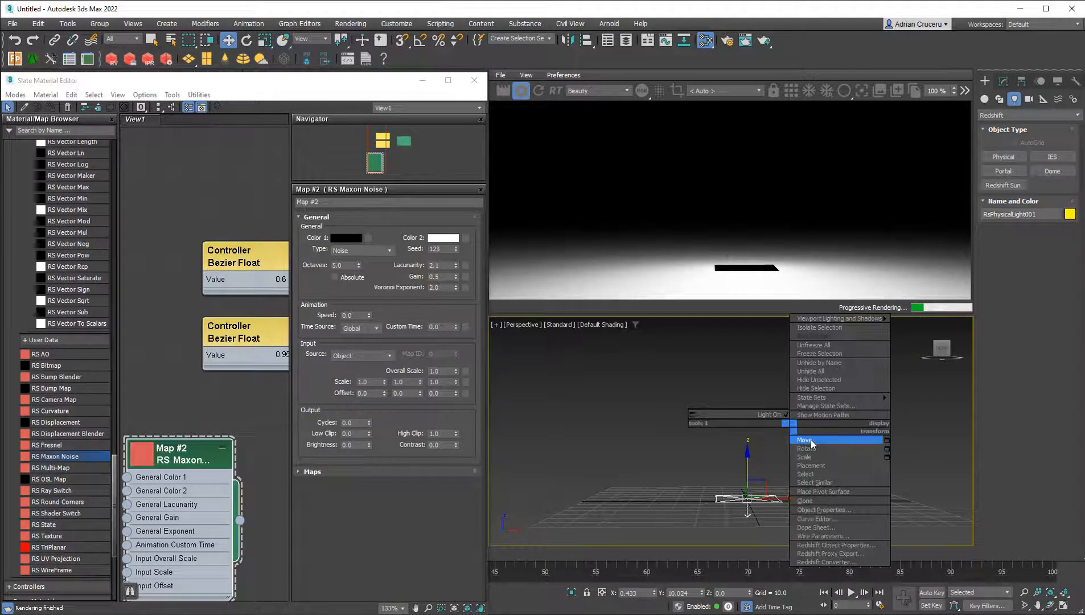
left_click(812, 444)
right_click(792, 430)
left_click(805, 448)
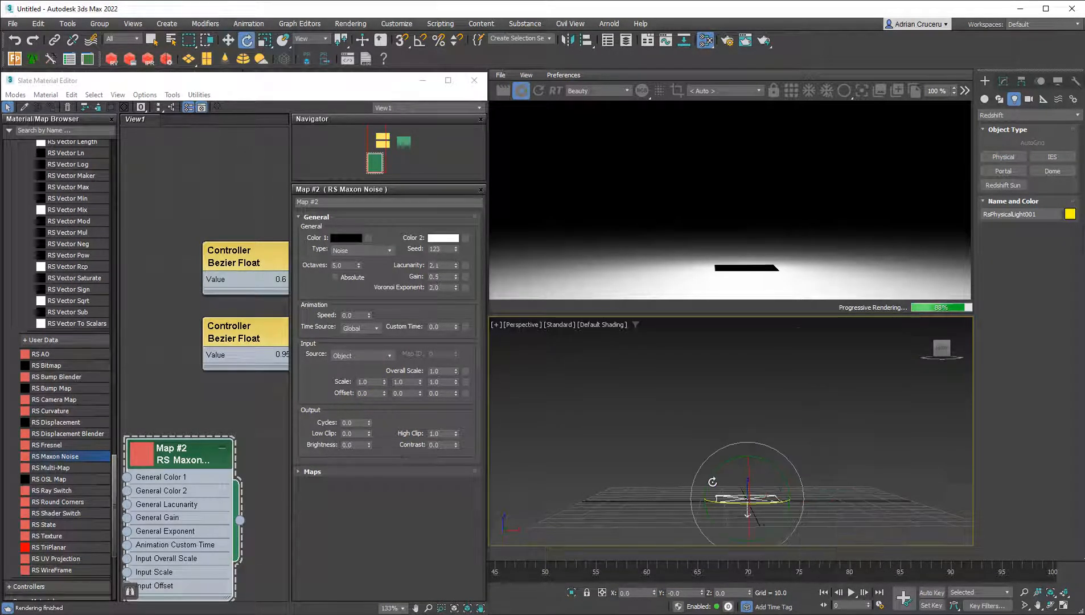
left_click_drag(712, 482, 716, 458)
scroll(861, 463, "down", 3)
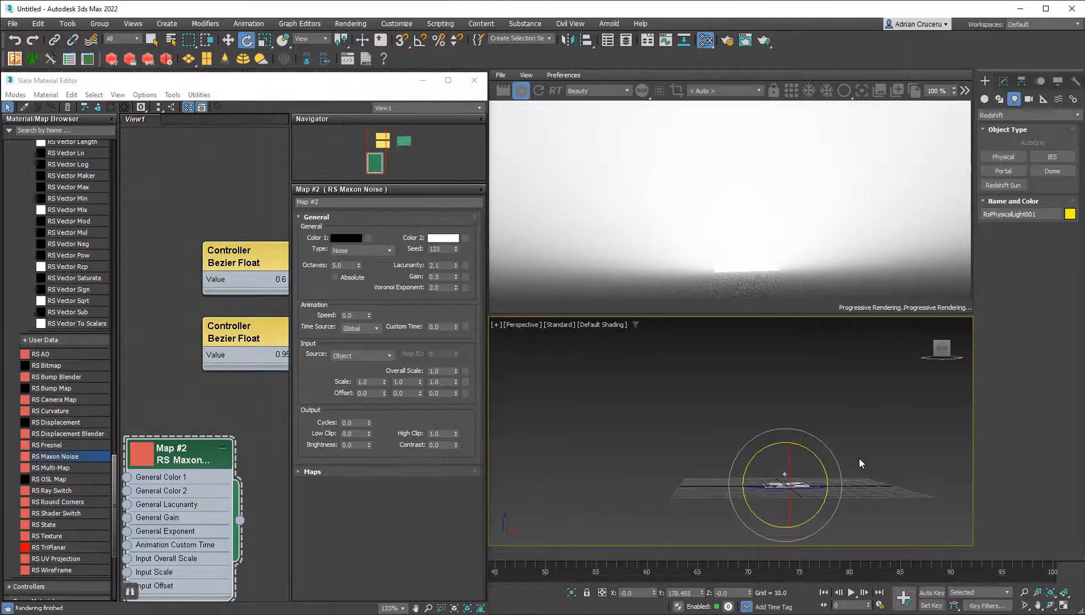
middle_click_drag(860, 463, 763, 510)
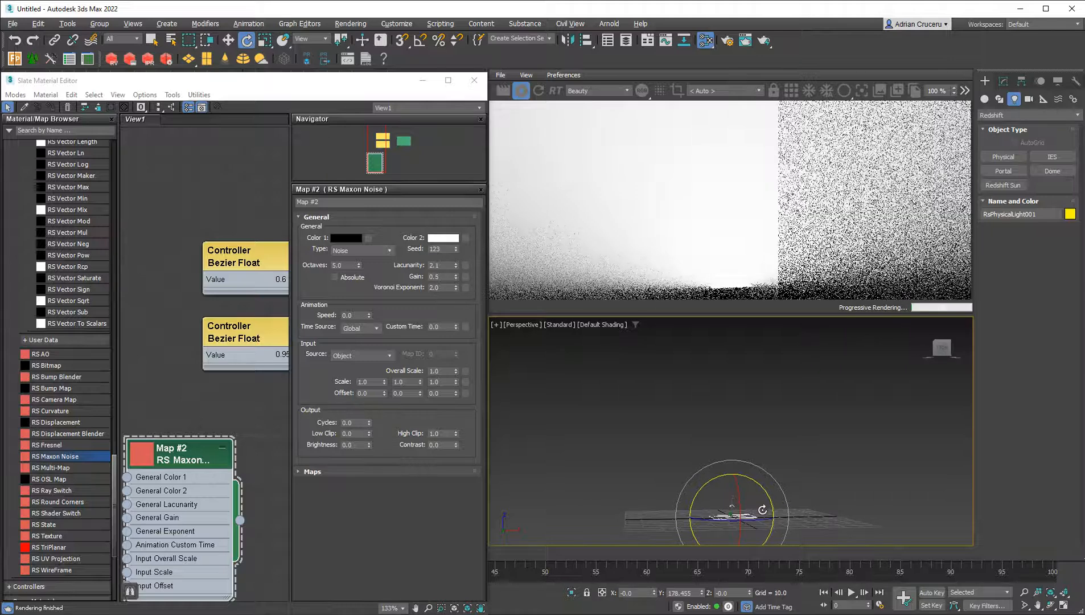
- Set the physical light's Volume contribution scale to 0.05
left_click(1004, 81)
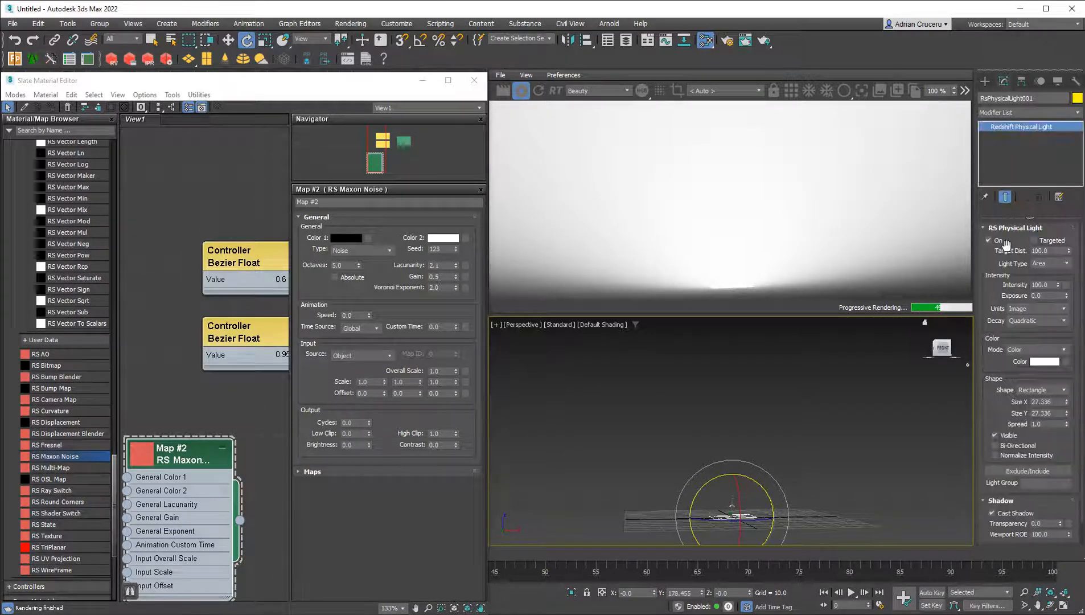
scroll(1006, 244, "down", 2)
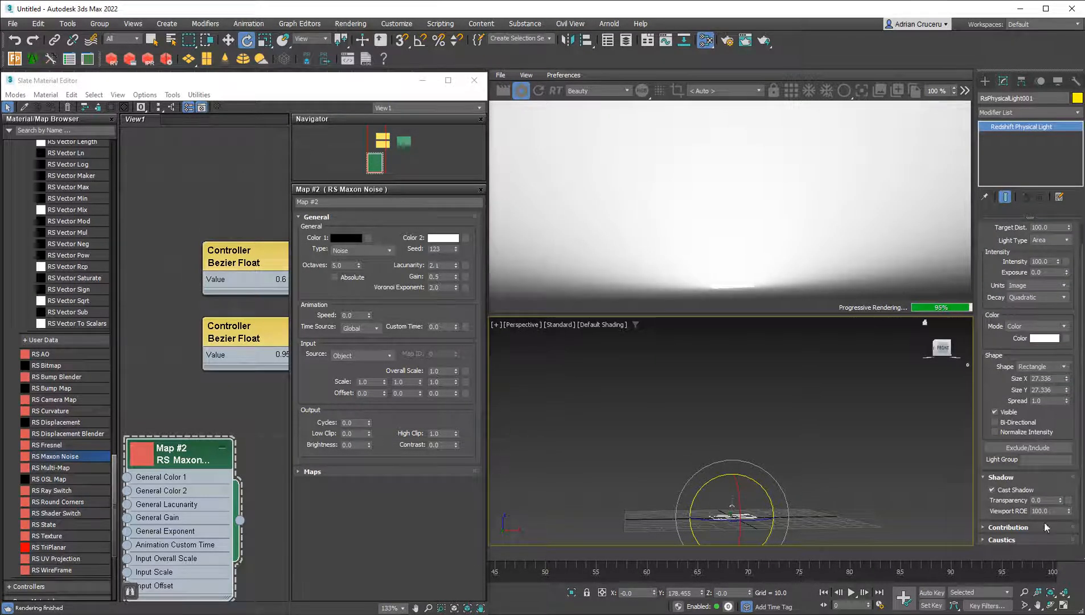
left_click(1023, 528)
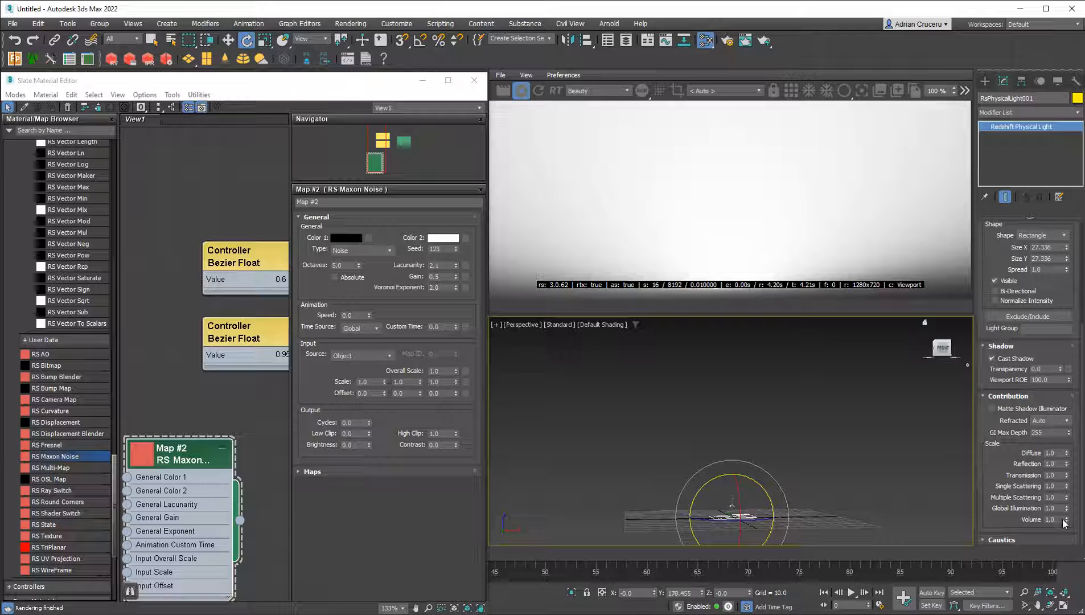
double_click(1060, 520)
type("0.05")
key("Return")
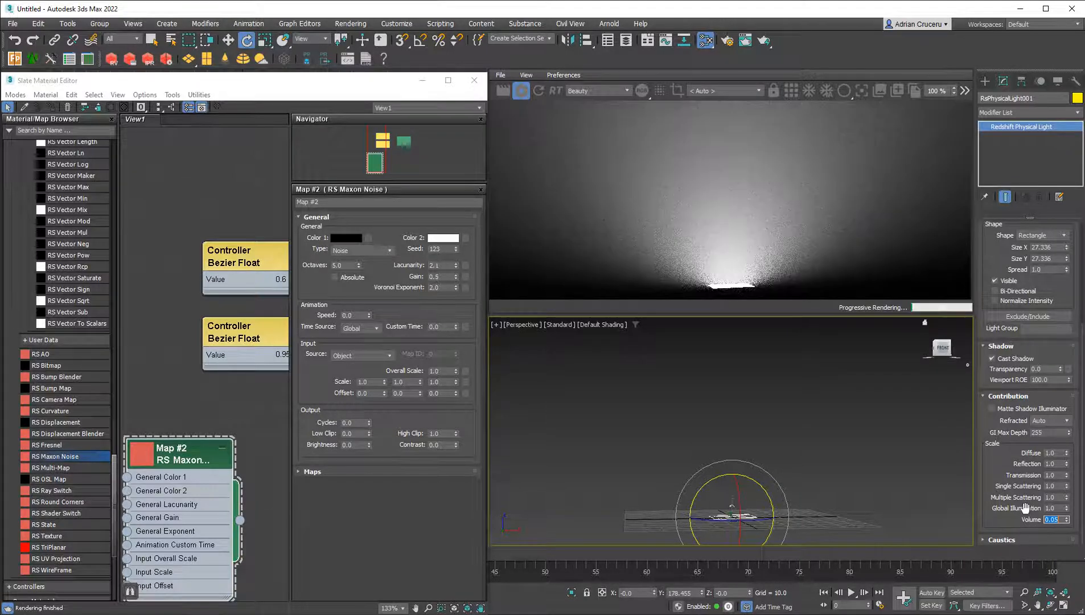
- Set the Maxon Noise map's Overall Scale to 10 and refresh the render
middle_click_drag(820, 406, 825, 402)
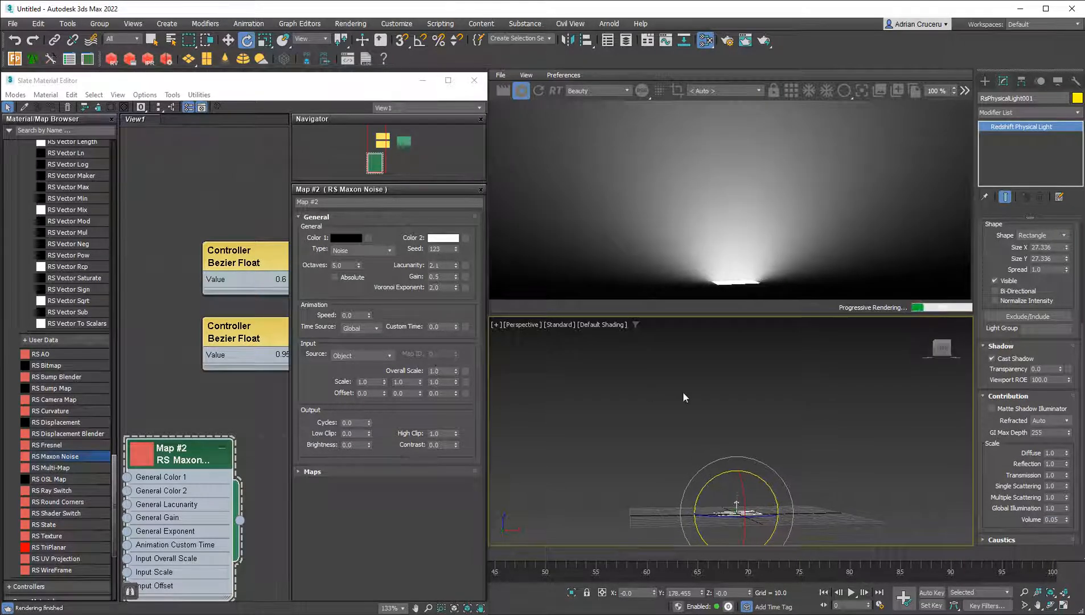
middle_click_drag(754, 390, 750, 380)
middle_click_drag(228, 394, 226, 338)
middle_click_drag(766, 400, 740, 399)
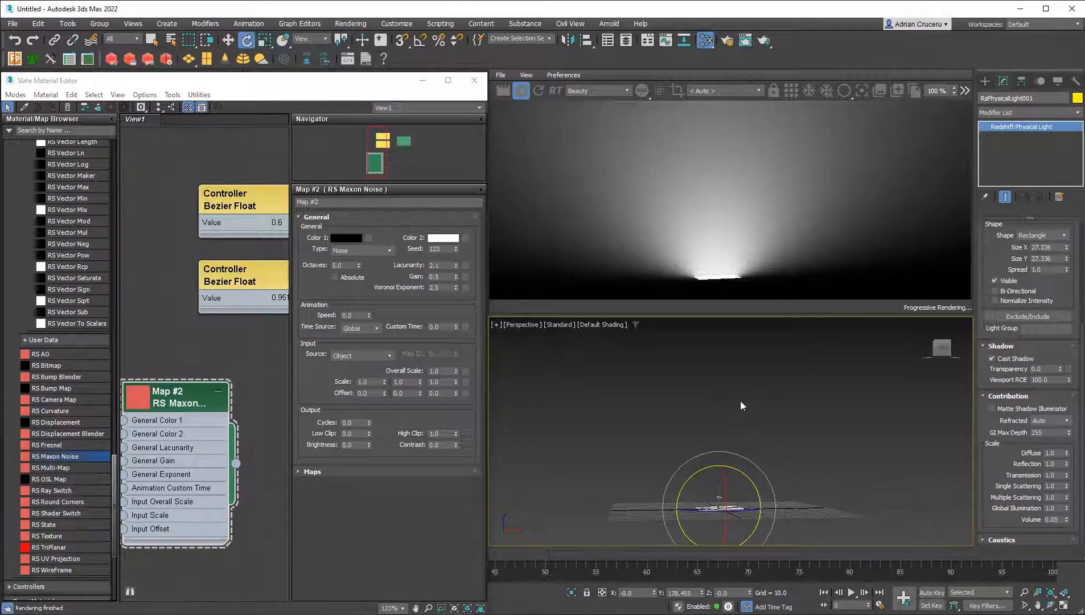
left_click_drag(173, 405, 188, 404)
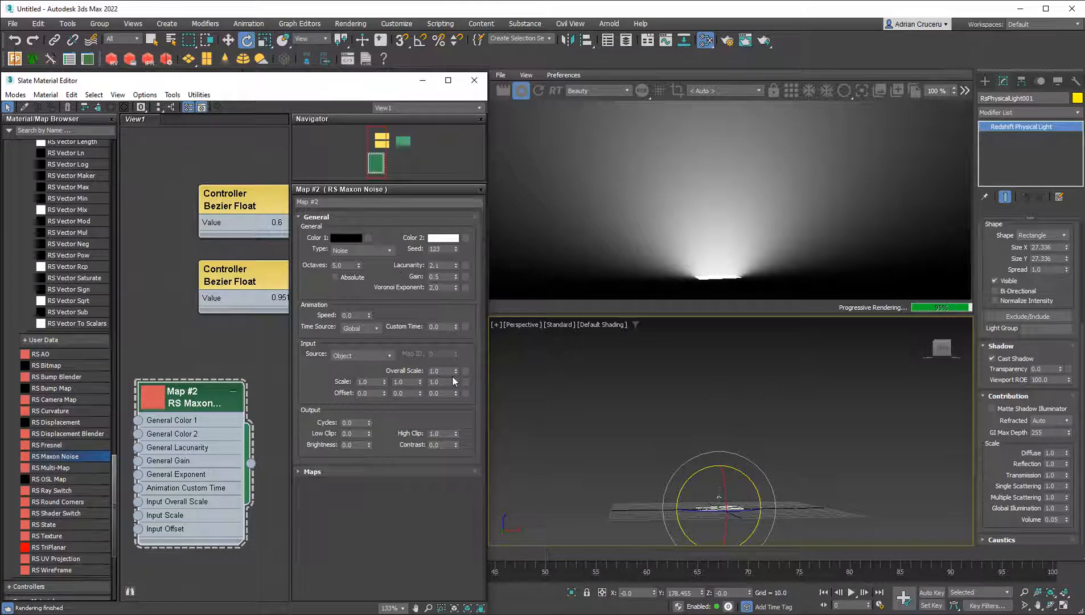
left_click_drag(447, 371, 398, 361)
key("Return")
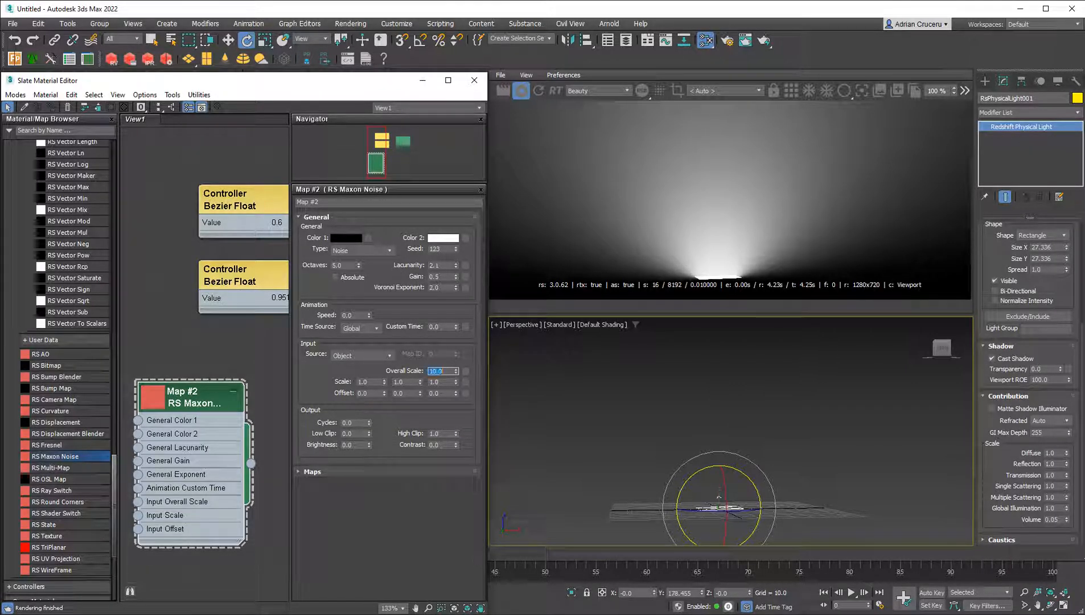
left_click(541, 93)
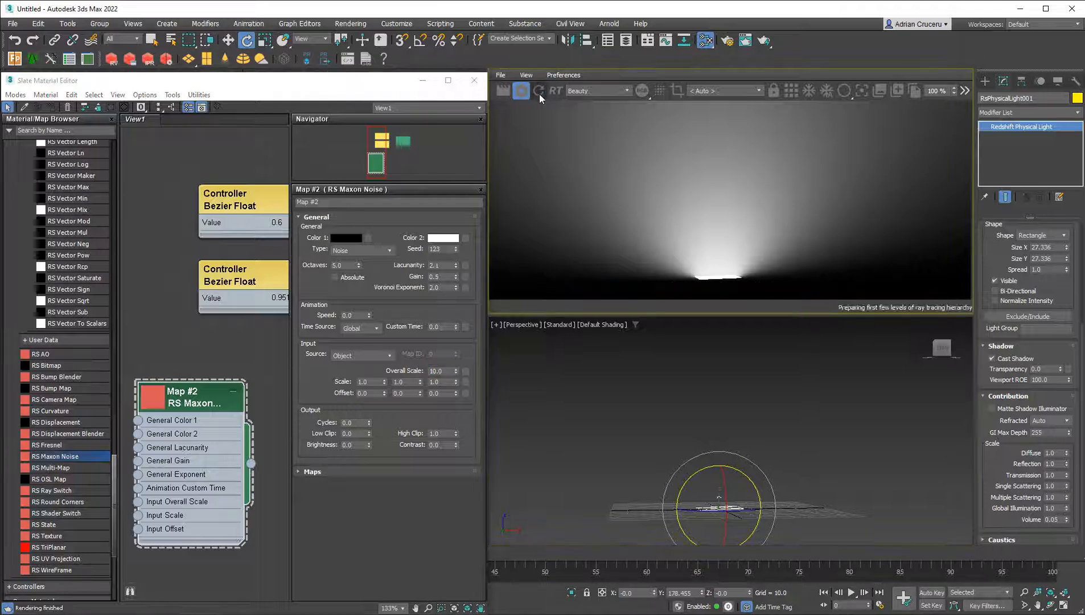
- Increase the Maxon Noise map's Overall Scale to 100 and refresh the render
left_click(440, 371)
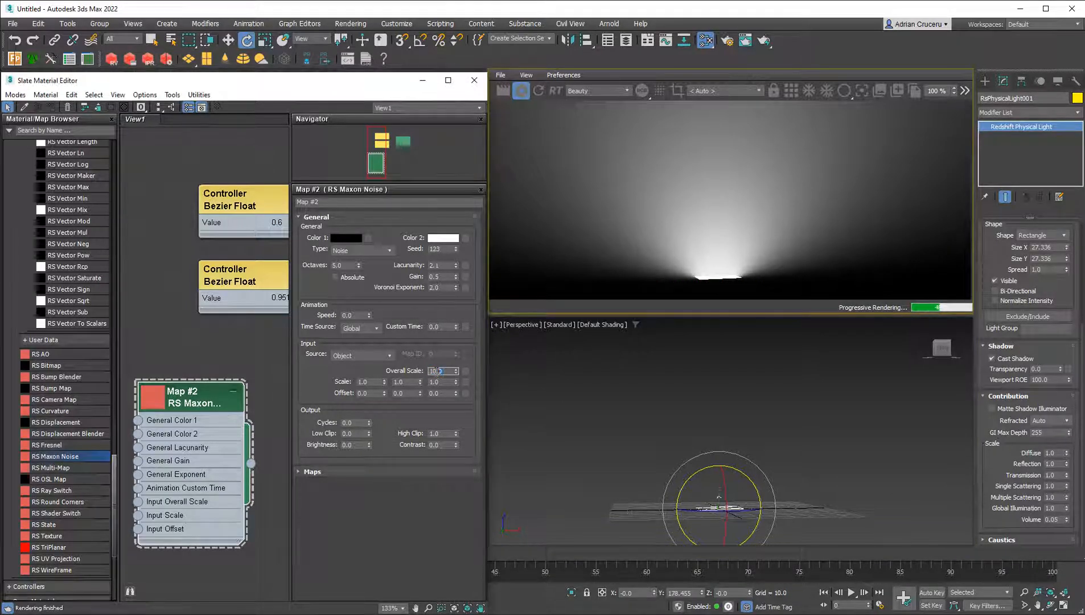
type("100")
key("Return")
left_click(541, 90)
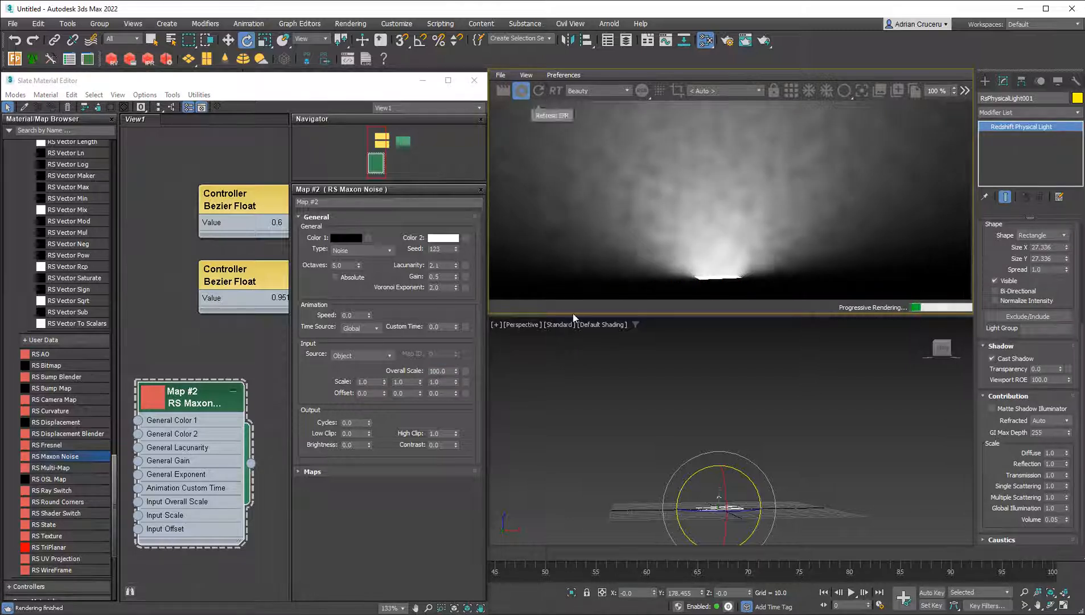
- Create a small Dummy helper on the grid beside the physical light and activate the Move tool
left_click(811, 459)
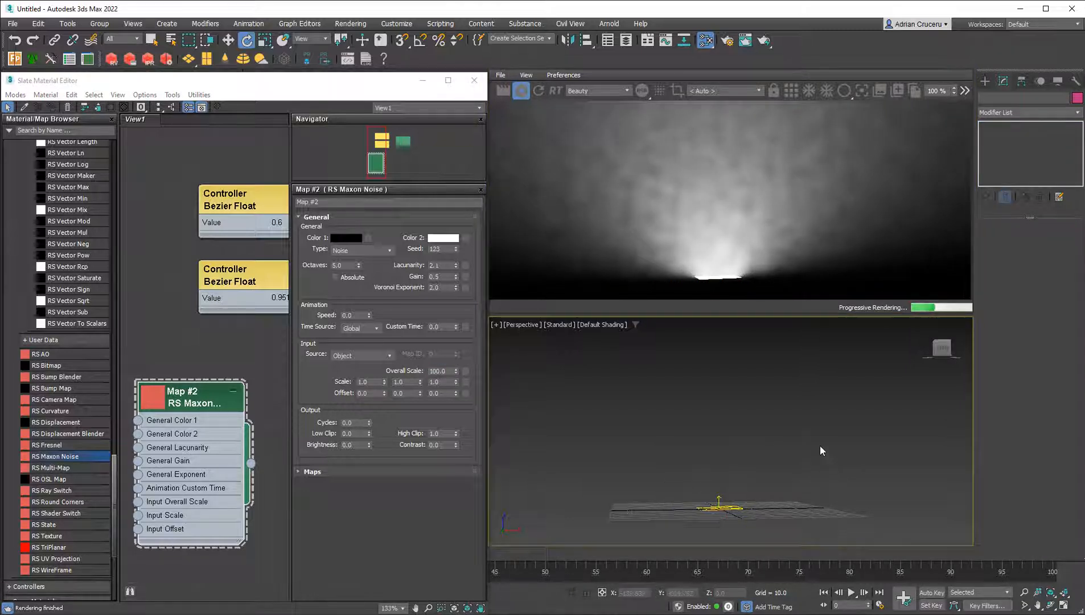
left_click(986, 81)
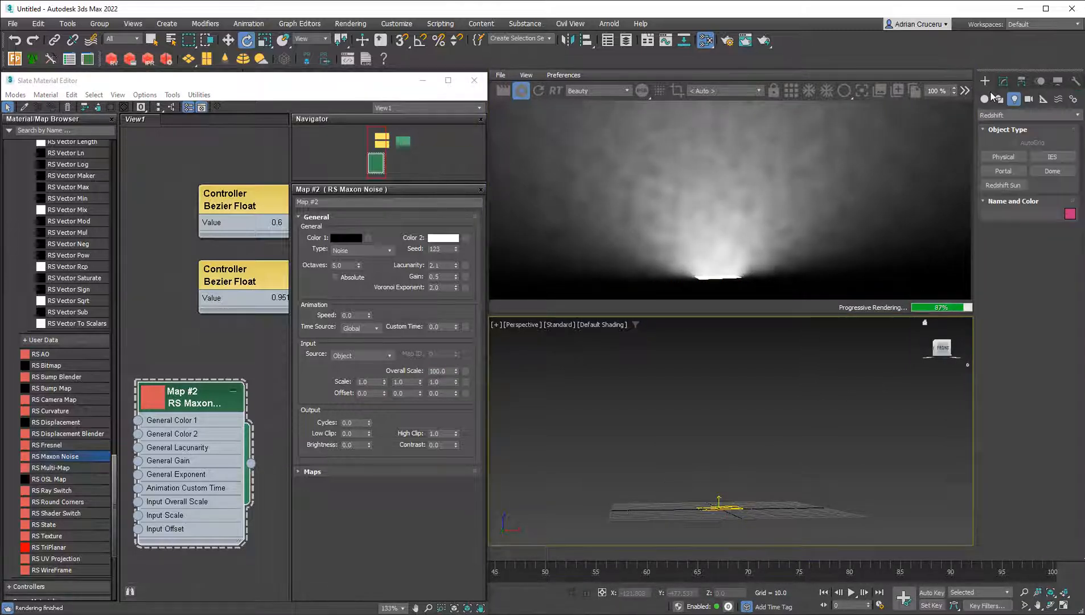
left_click(1029, 100)
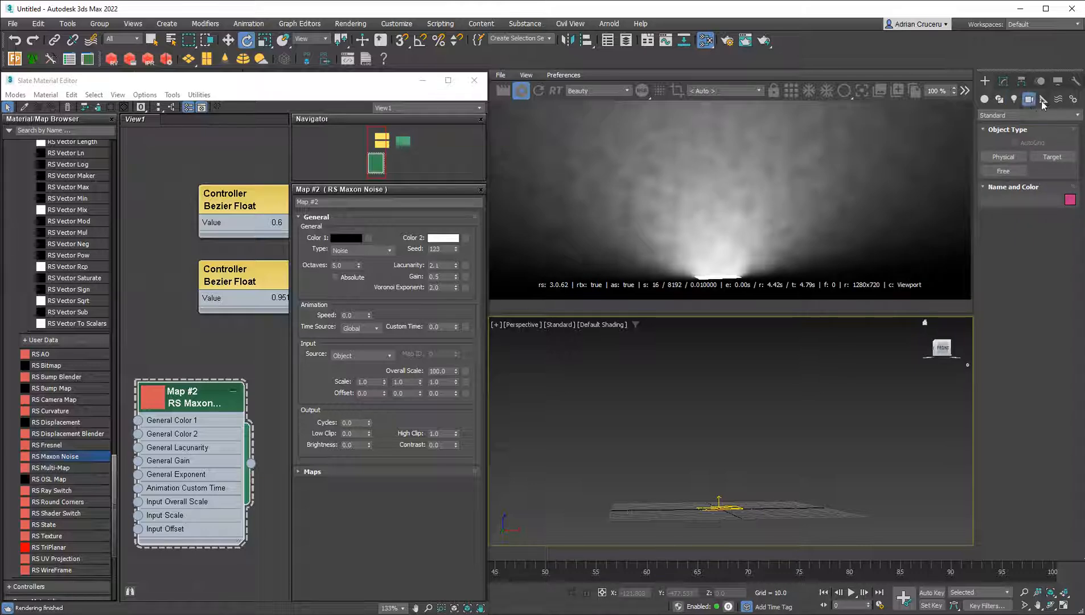
left_click(1044, 101)
left_click(1003, 157)
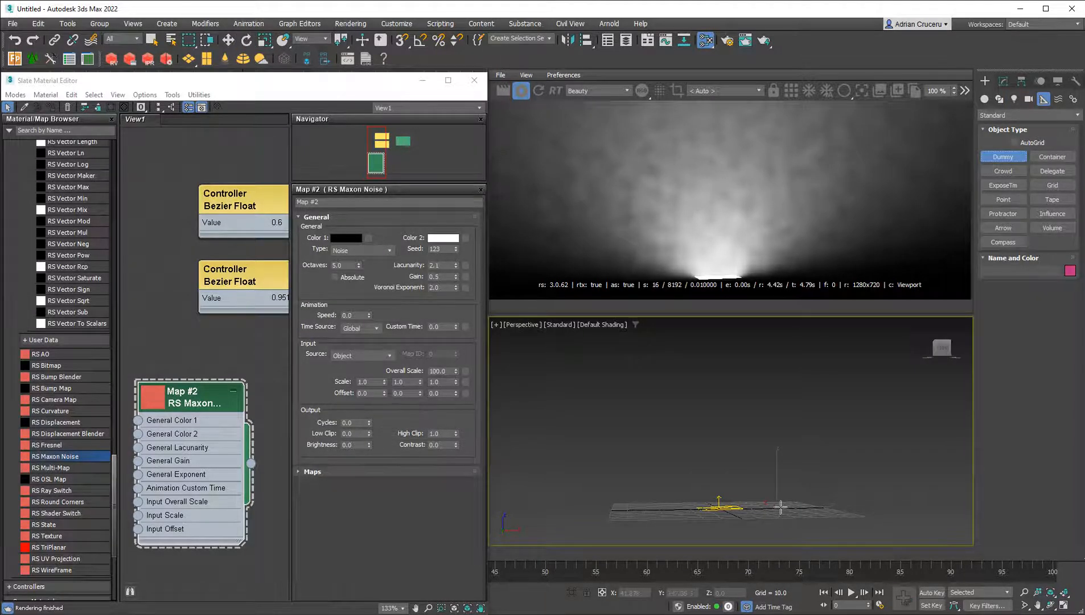
left_click_drag(777, 507, 783, 510)
key("e")
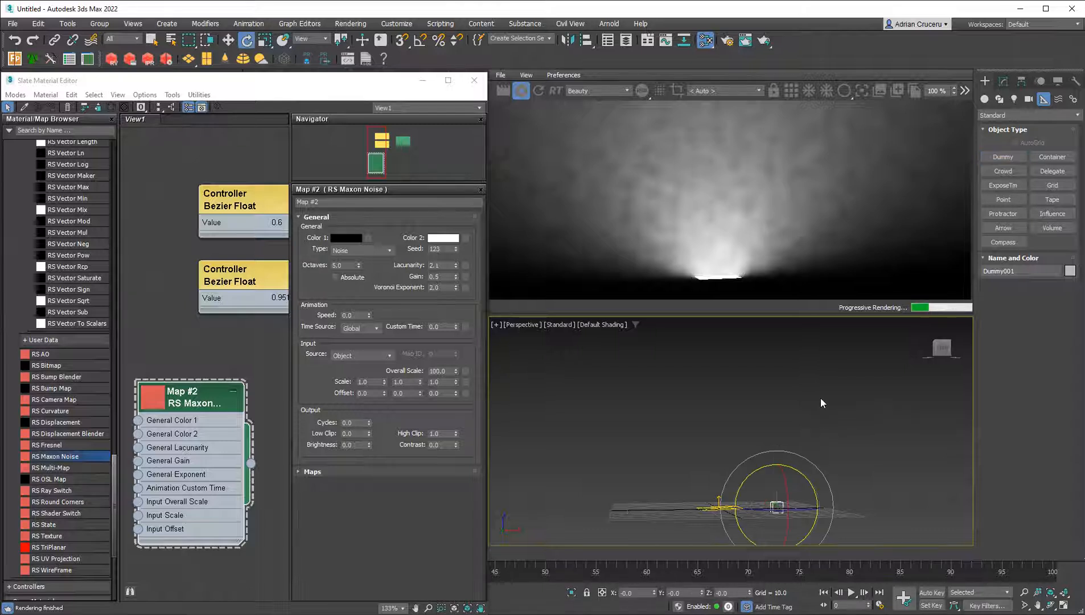
right_click(820, 398)
left_click(829, 408)
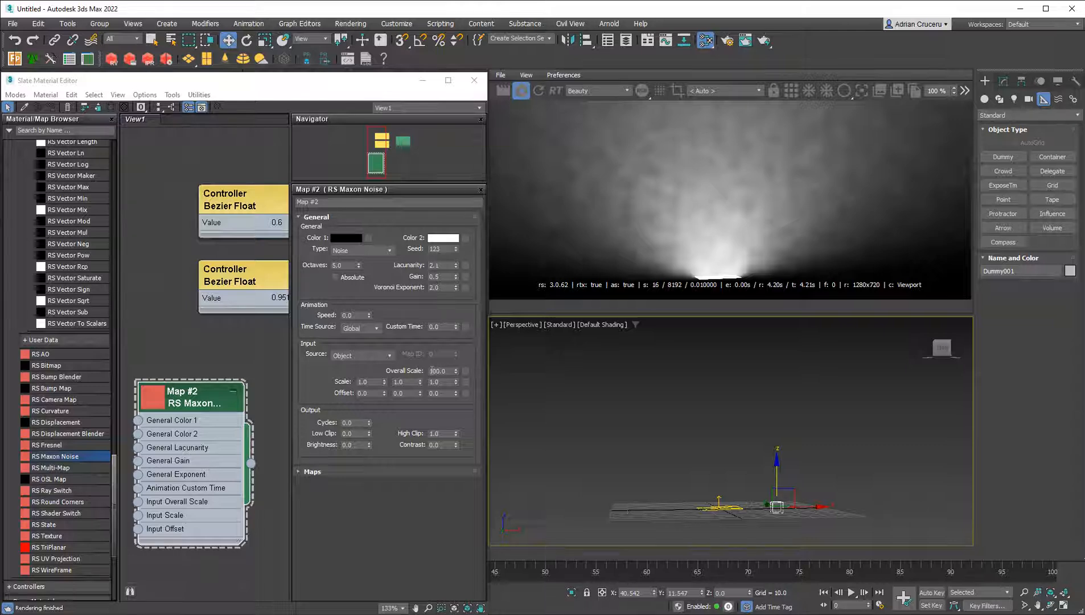
- Open parameter wiring for the noise map's Input Overall Scale and expand Dummy001's transform tracks as the counterpart
right_click(432, 371)
left_click(398, 612)
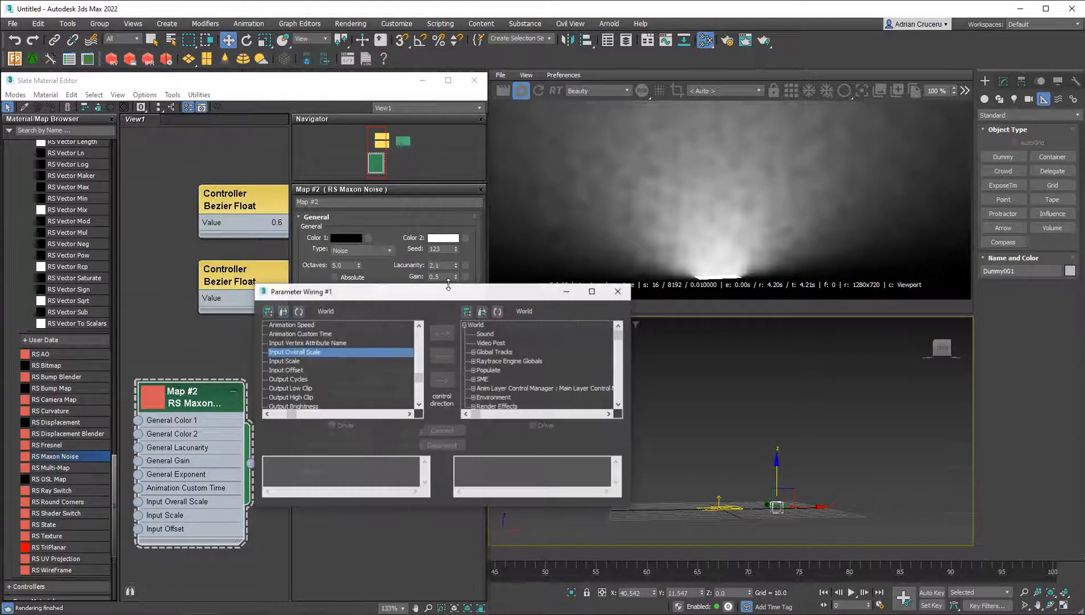
left_click_drag(618, 336, 629, 376)
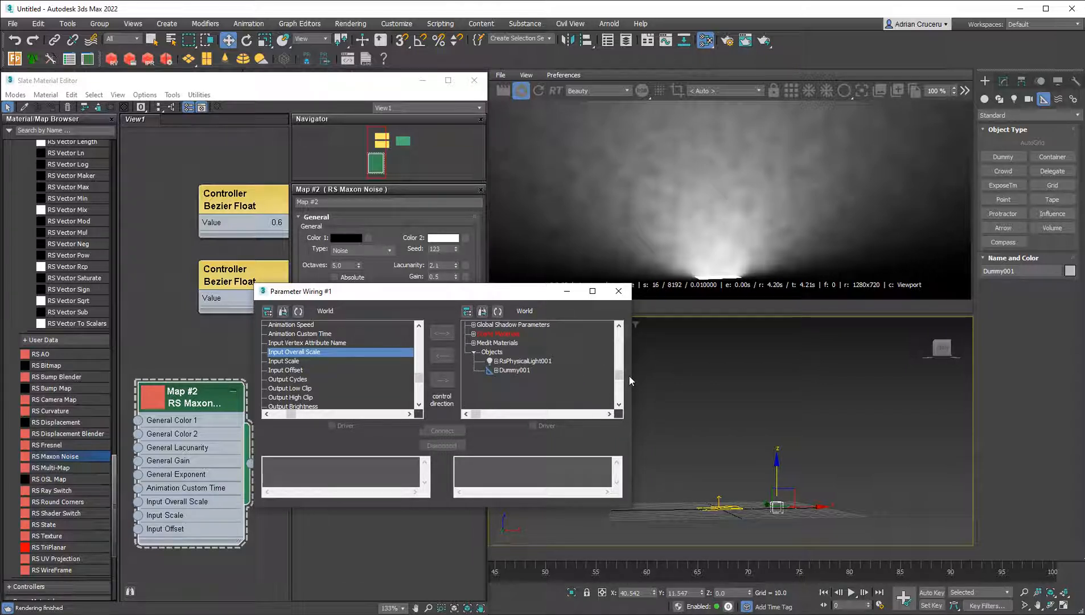
left_click(495, 370)
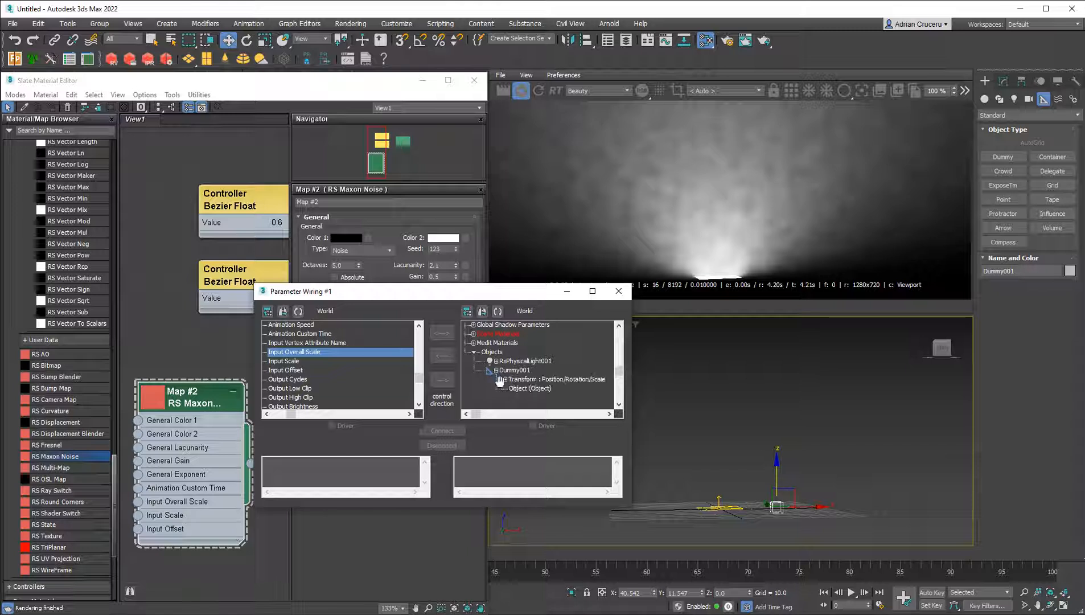
left_click(505, 379)
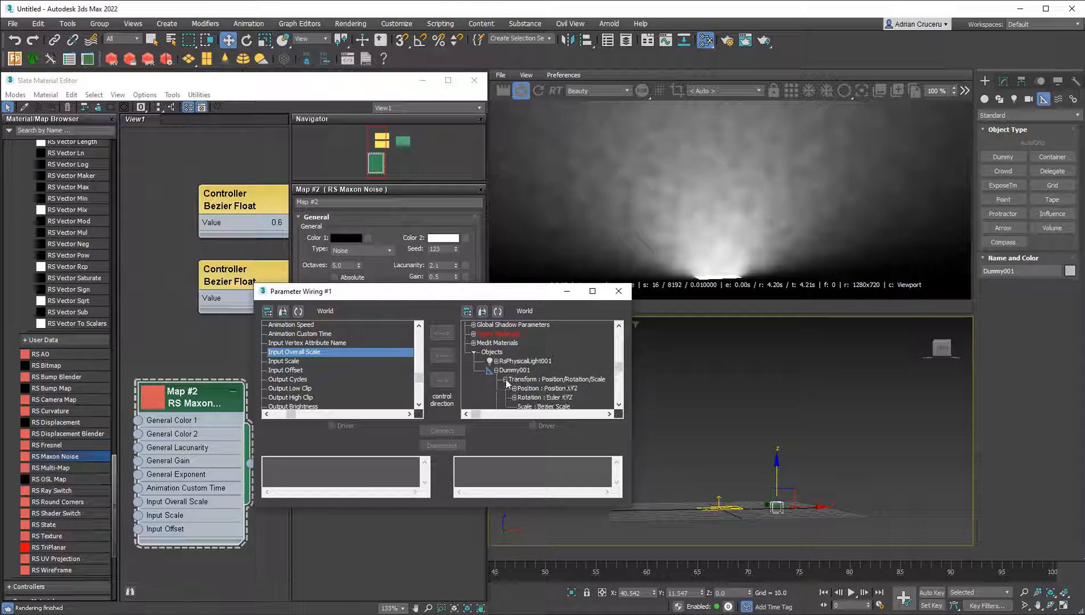
left_click_drag(621, 371, 623, 376)
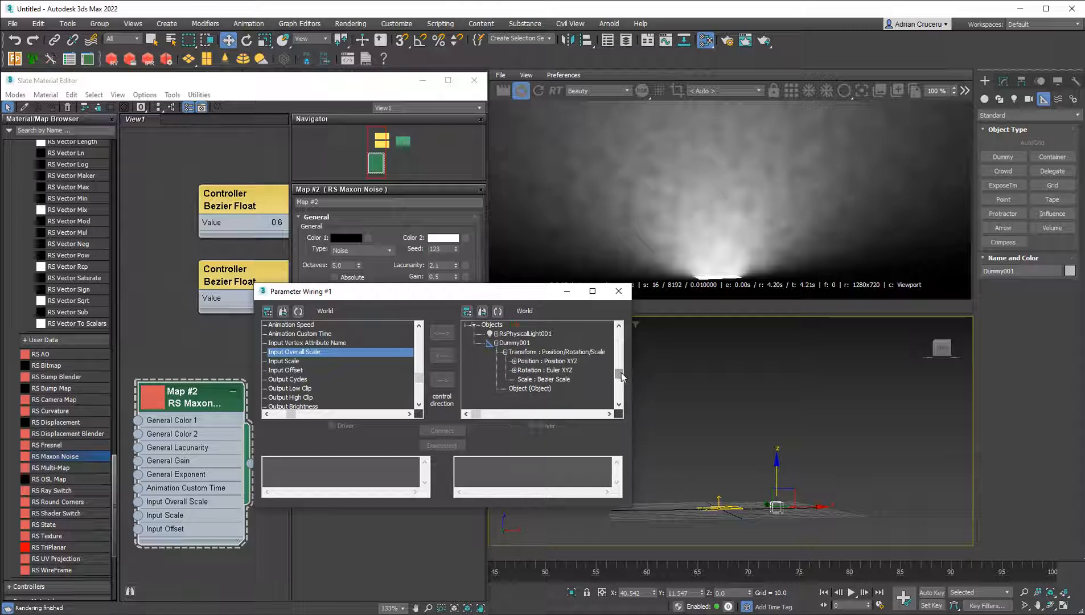
- Try to wire the dummy's Bezier Scale one-way into the noise map's Input Overall Scale
left_click(545, 379)
left_click(441, 355)
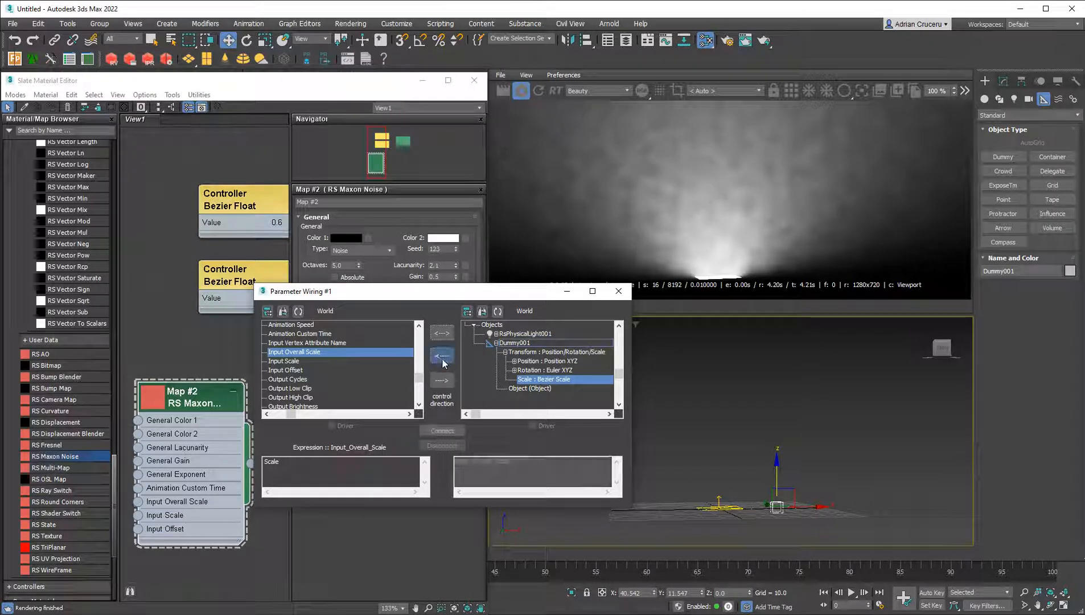
left_click(442, 430)
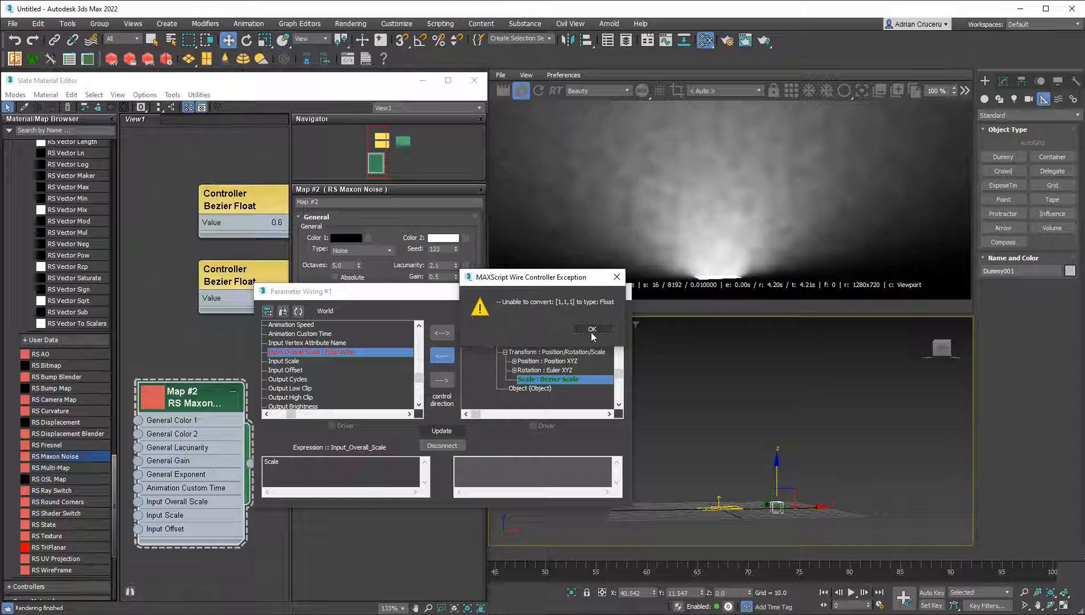
left_click(592, 329)
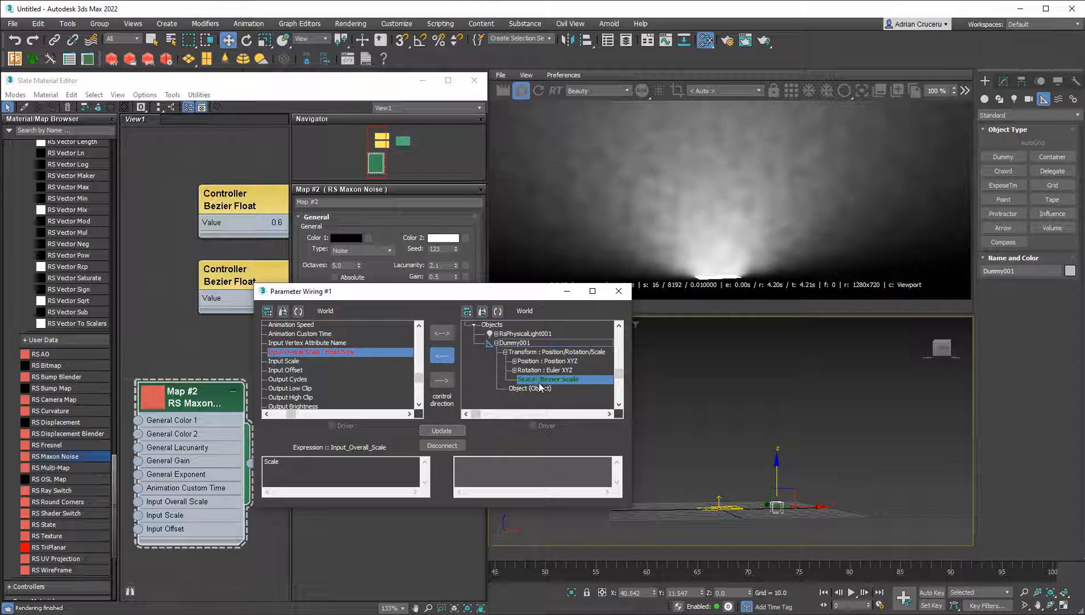
- Wire Dummy001's Y Position one-way into the noise map's Input Overall Scale and close the wiring dialog
left_click(514, 361)
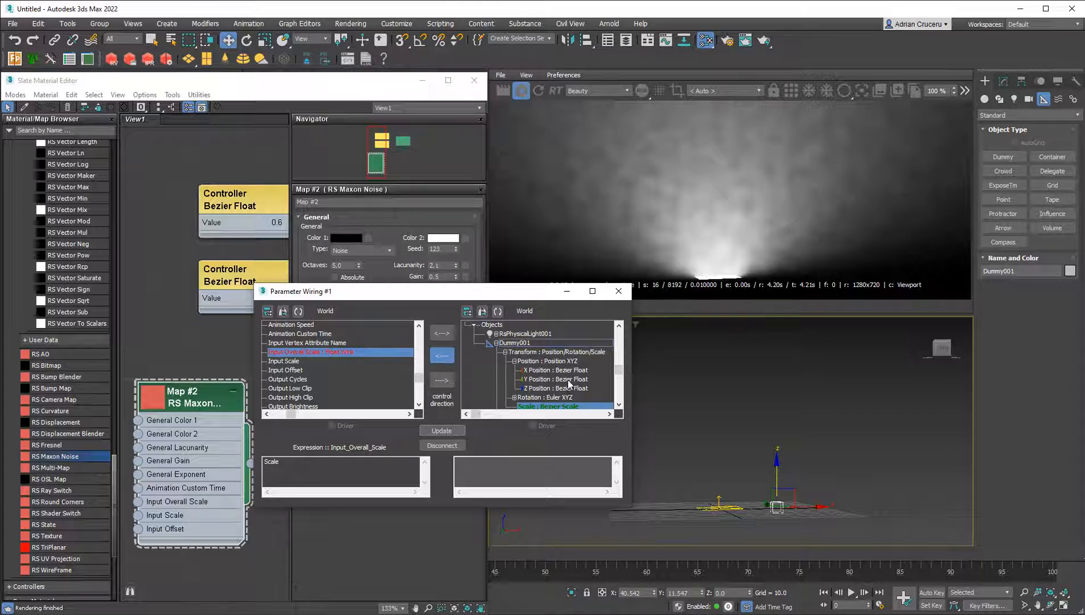
left_click(568, 379)
left_click(526, 461)
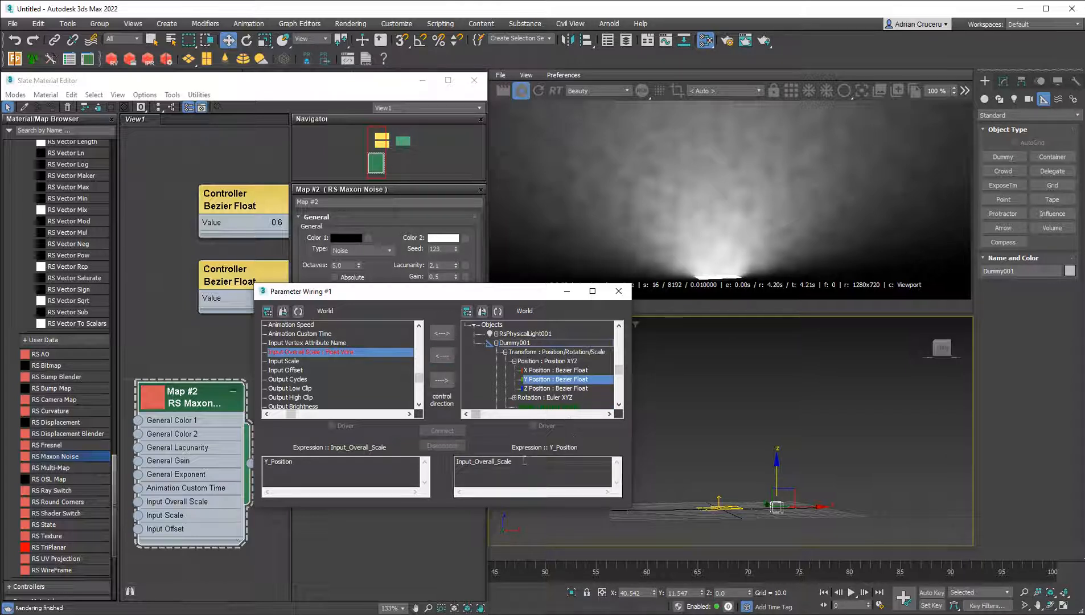
left_click(443, 356)
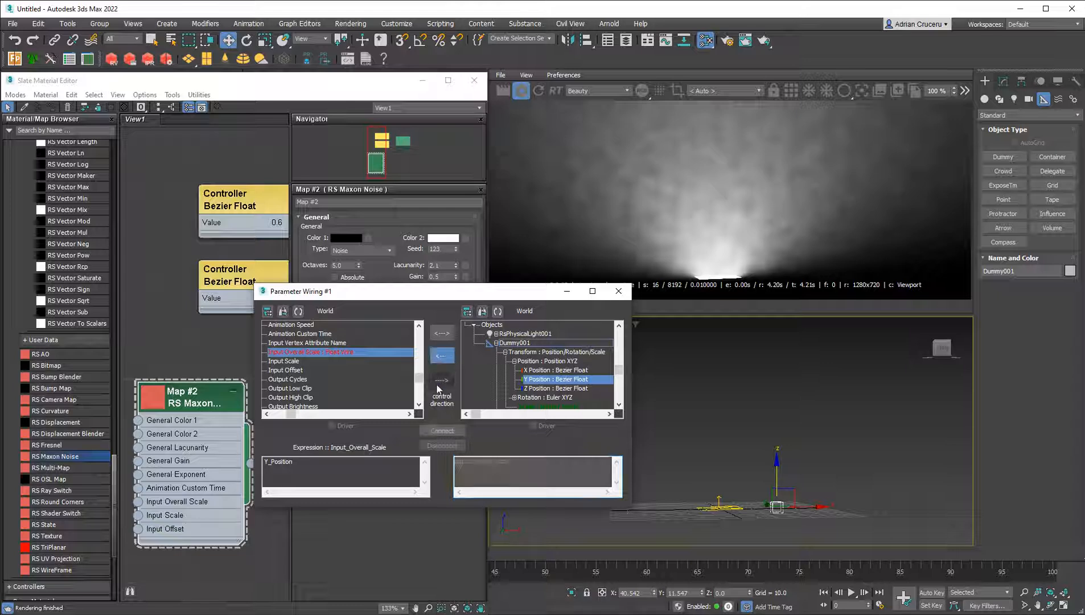
left_click(447, 431)
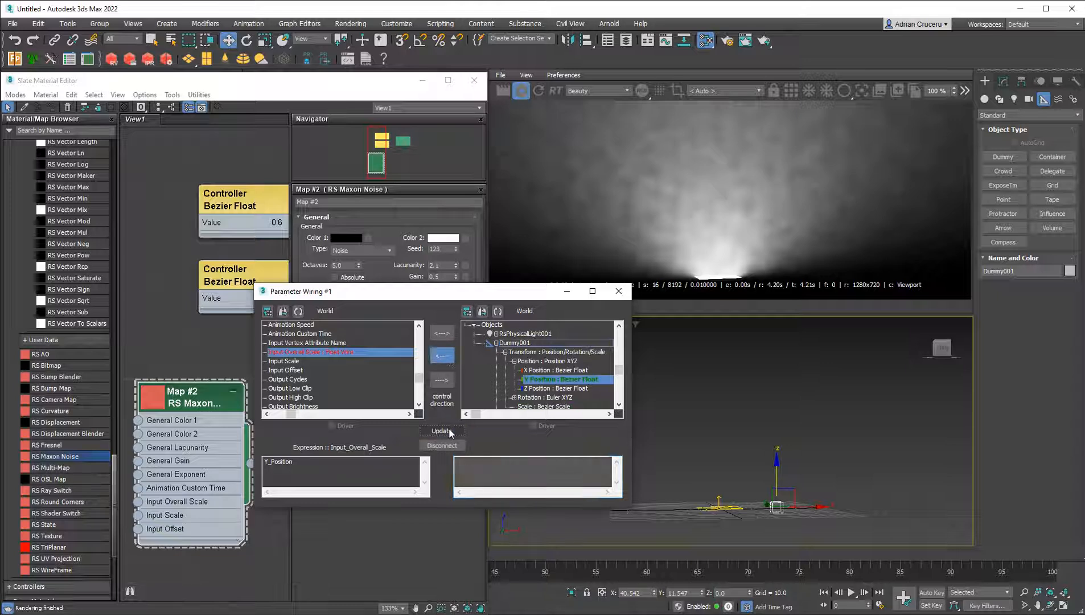
left_click(618, 290)
- Expose Input Overall Scale as an additional parameter slot on the RS Maxon Noise node
scroll(266, 326, "down", 2)
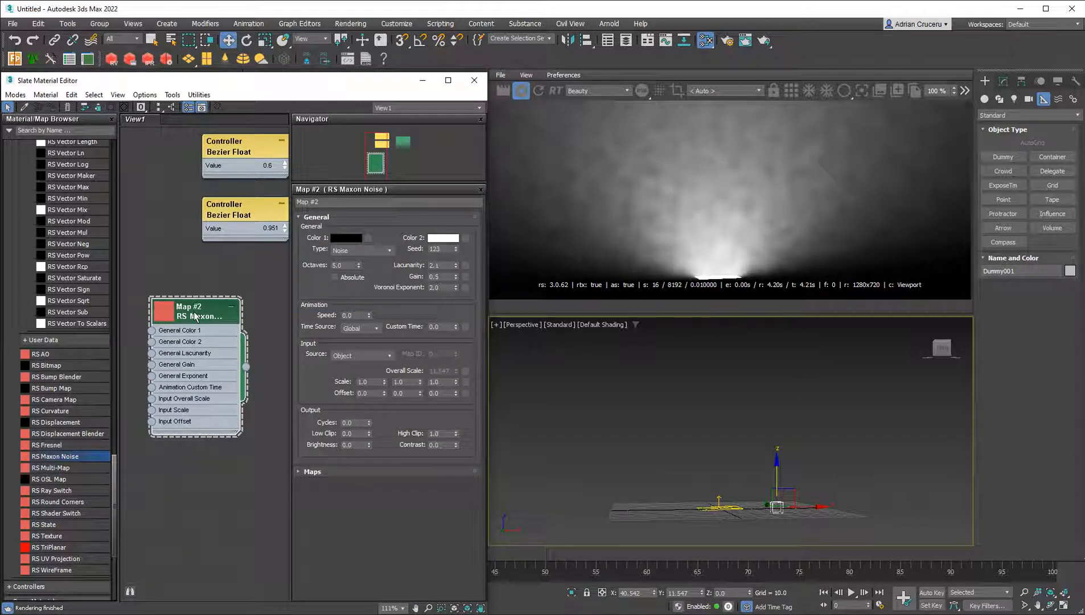
scroll(194, 317, "down", 1)
middle_click_drag(221, 306, 214, 269)
right_click(214, 271)
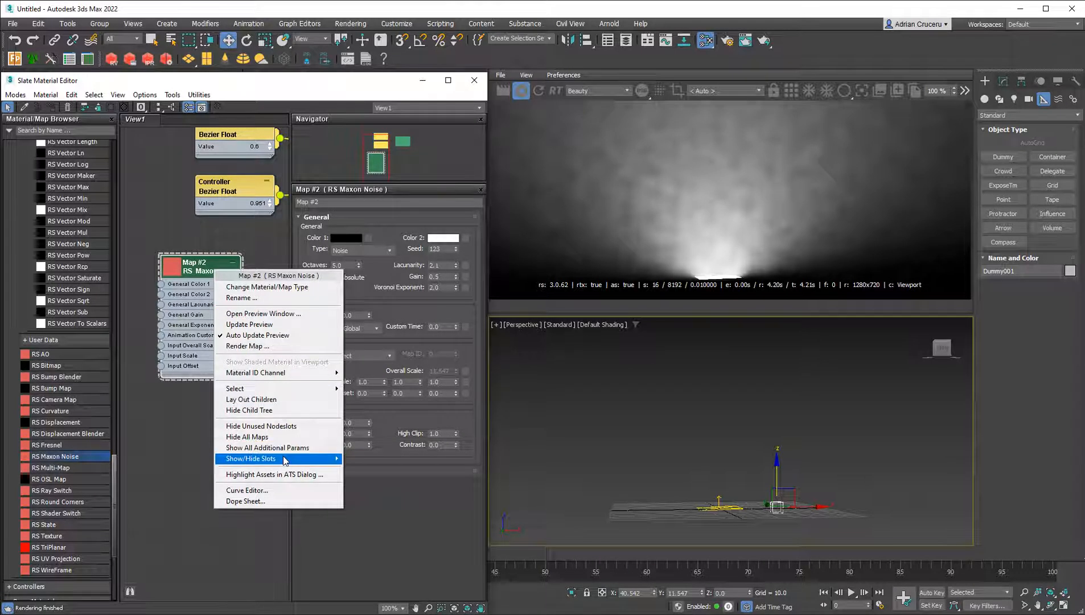
mouse_move(285, 458)
mouse_move(393, 461)
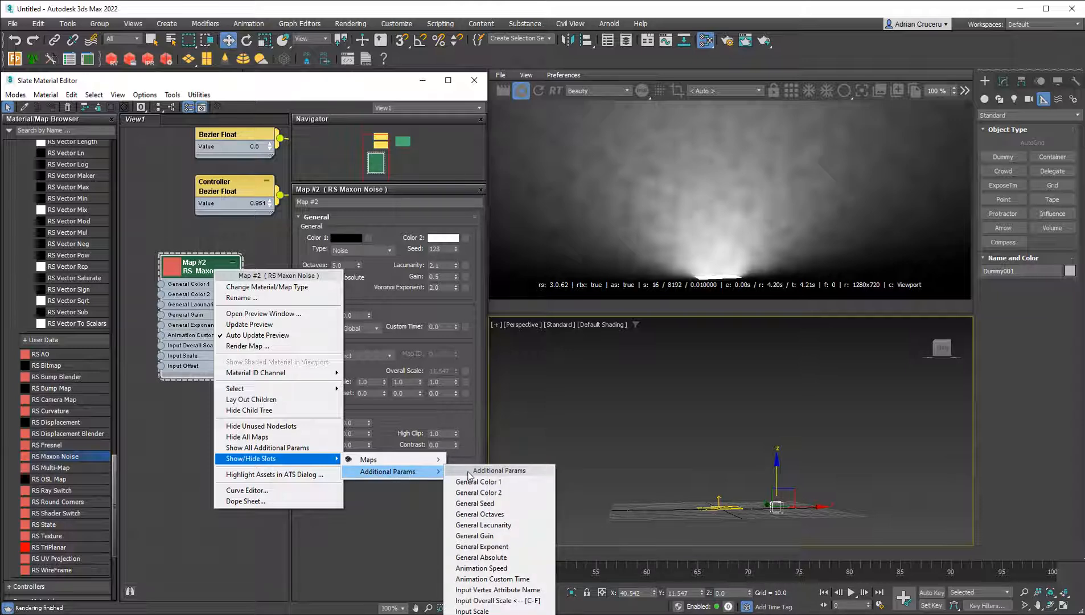
left_click(495, 600)
- Deselect the dummy and raise the Bezier Float controller driving the noise scale to about 146.7
middle_click_drag(175, 343, 253, 343)
left_click(660, 451)
left_click_drag(147, 350, 206, 130)
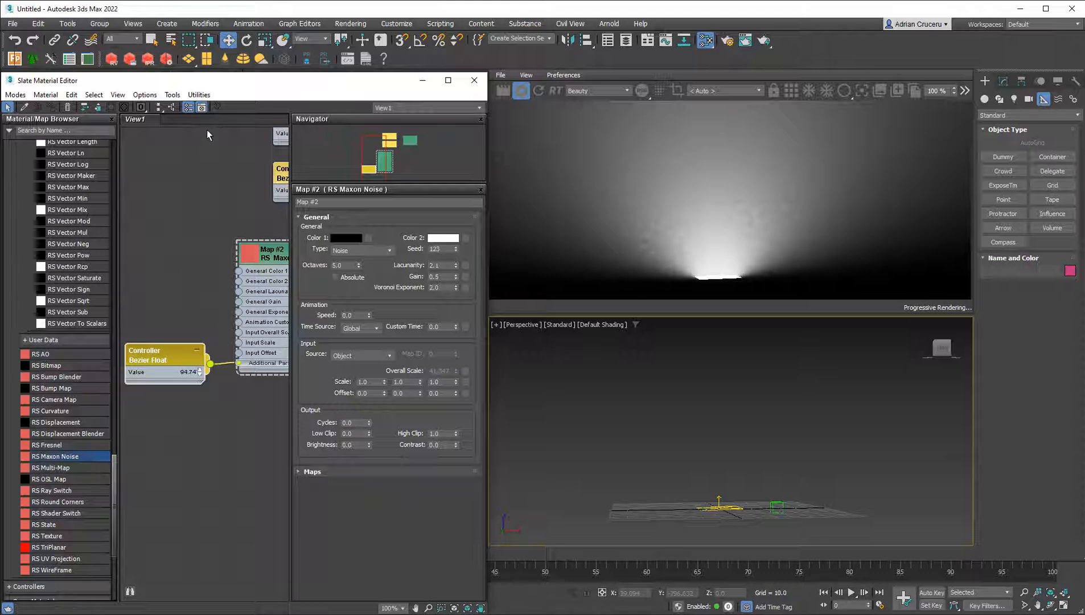
left_click_drag(201, 378, 216, 209)
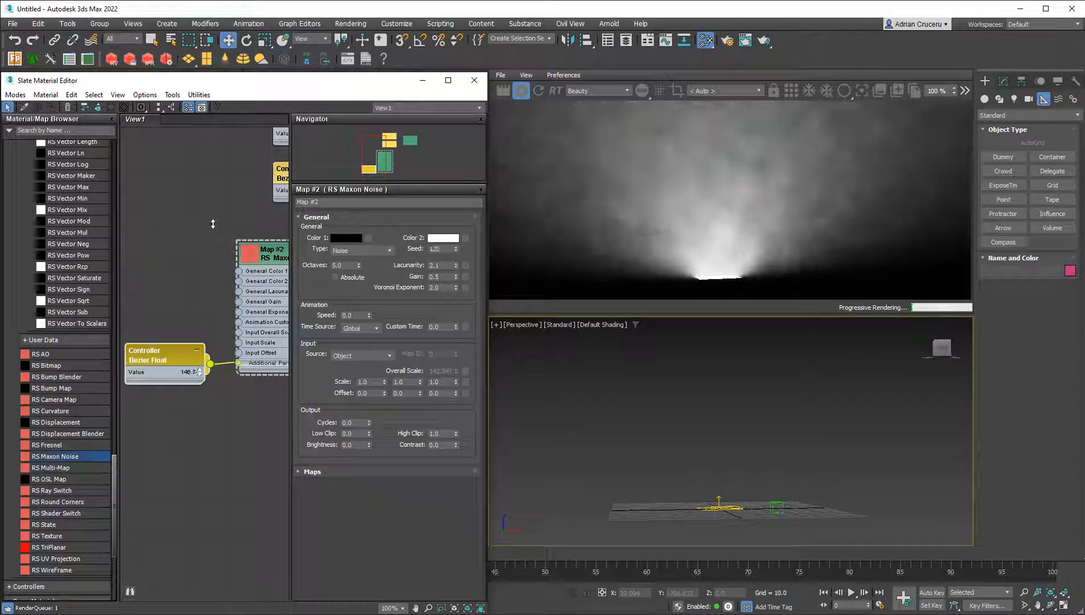
- Change the Maxon Noise type to FBM and refresh the render preview with the new pattern
left_click(359, 250)
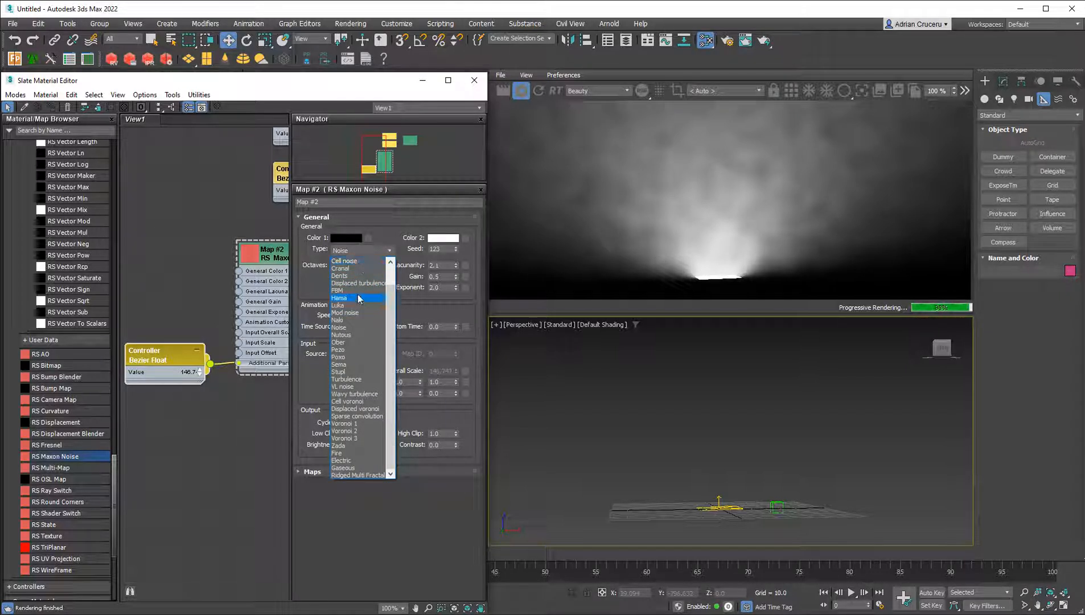
left_click(353, 291)
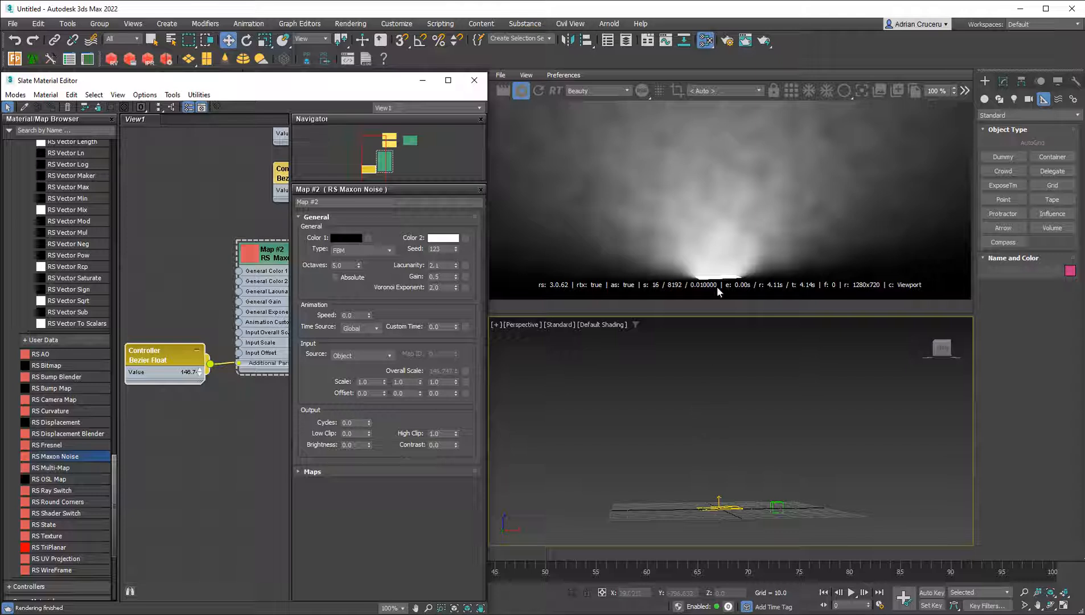
left_click(712, 262)
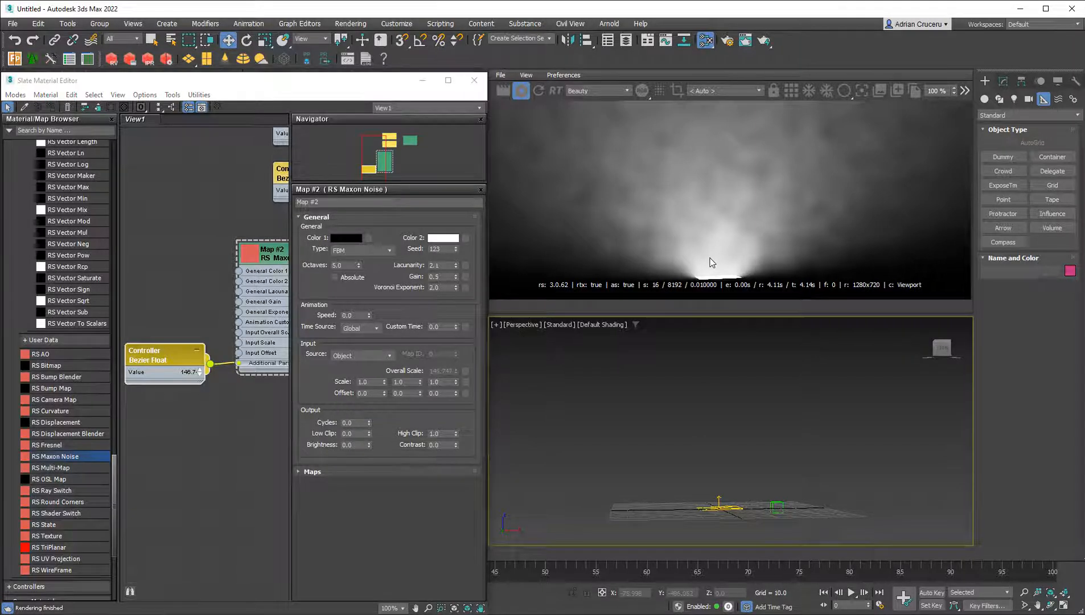
left_click(538, 90)
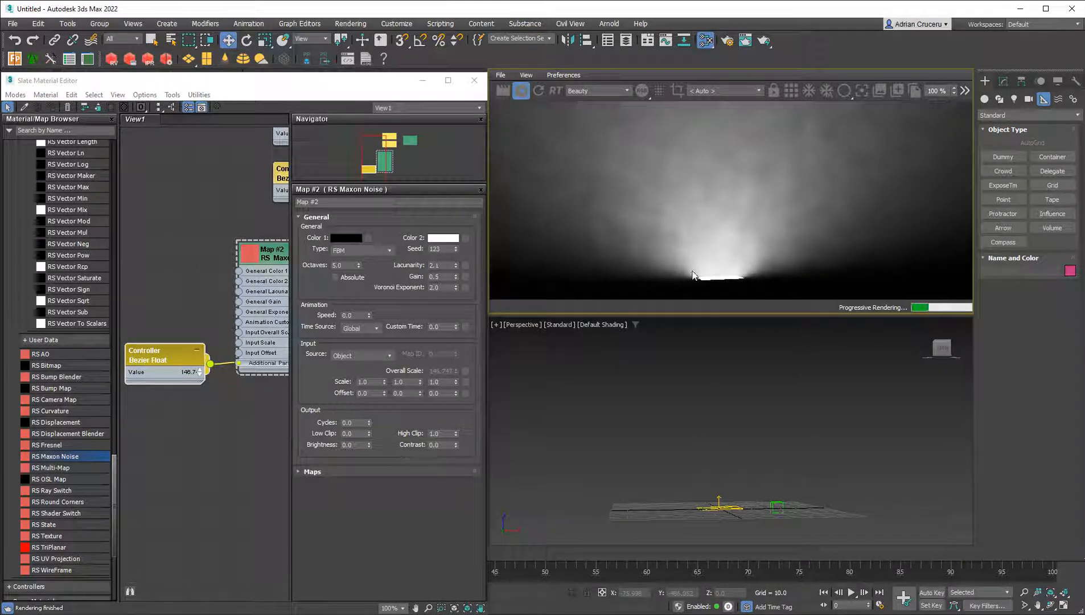
middle_click_drag(672, 400, 741, 431, "alt")
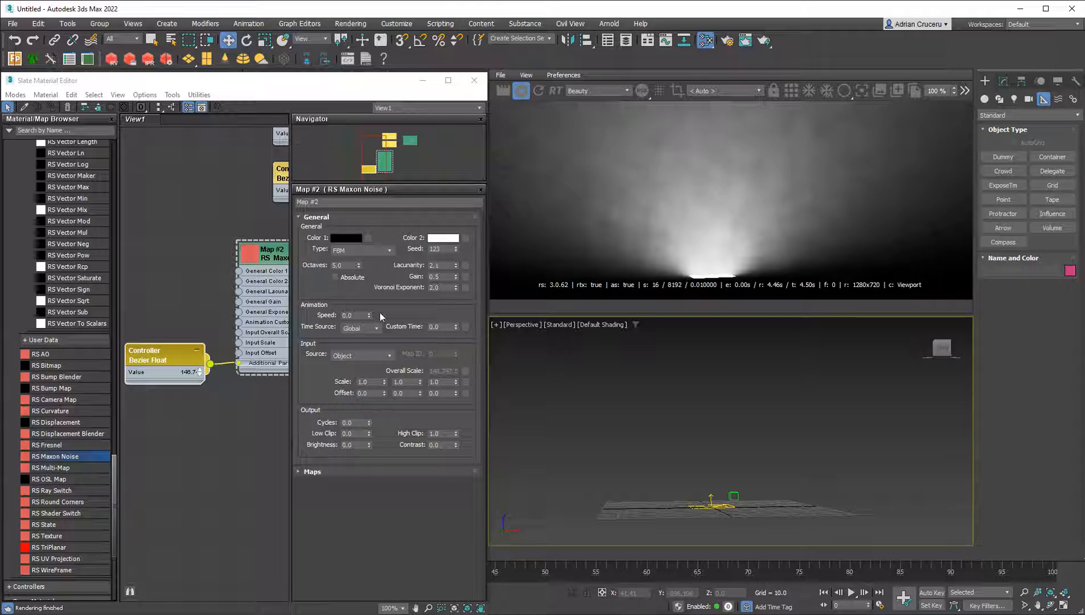
mouse_move(768, 463)
middle_mouse_down()
mouse_move(771, 452)
mouse_move(763, 477)
middle_mouse_up()
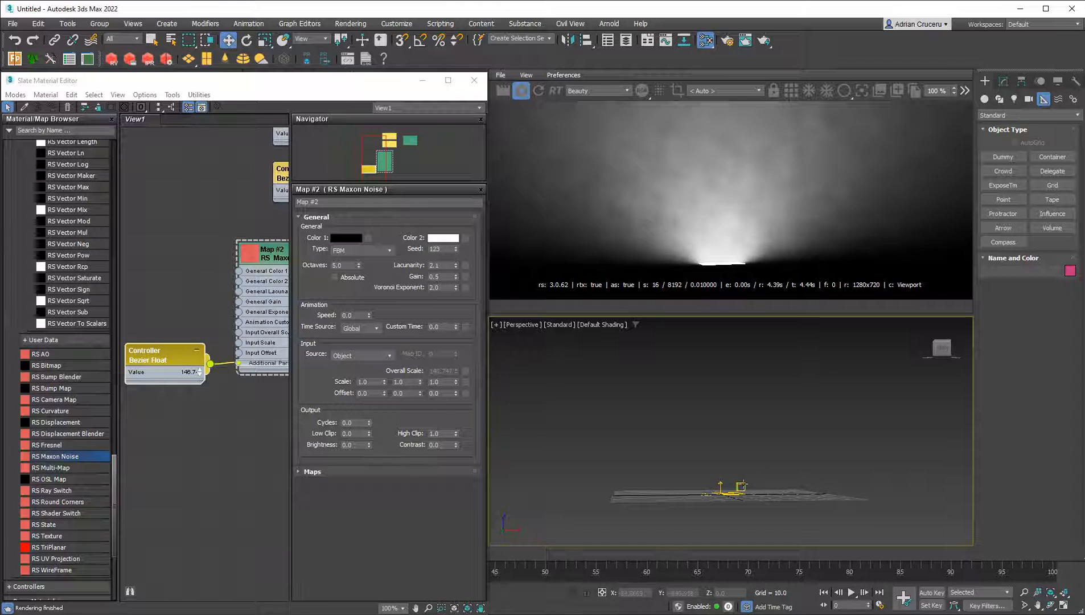
- Inspect the dummy's general and user-defined object properties, and cancel without changing them
left_click(740, 486)
left_click(1003, 80)
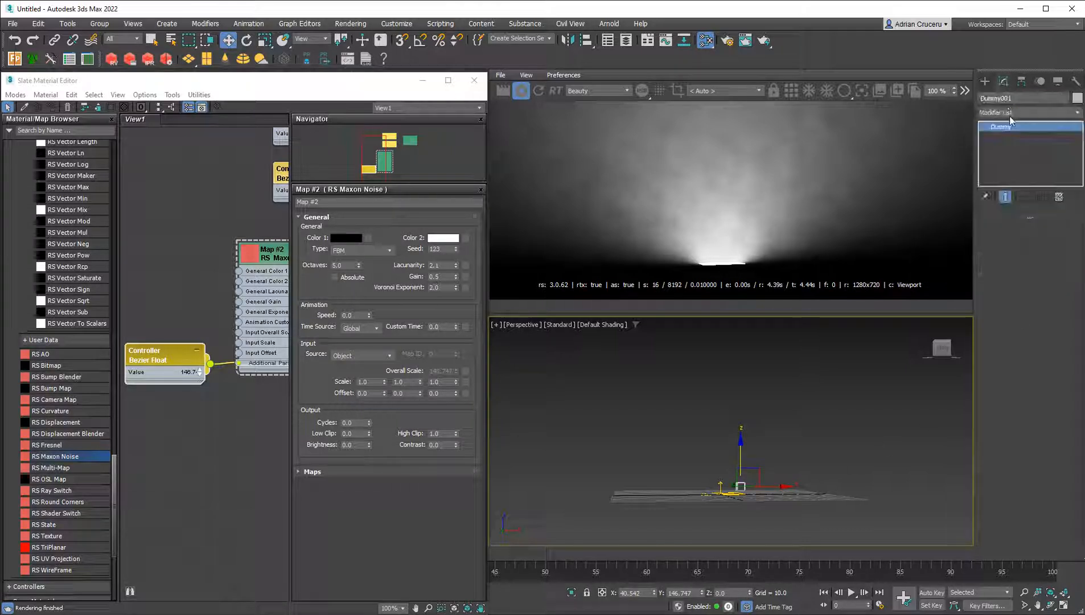
right_click(740, 486)
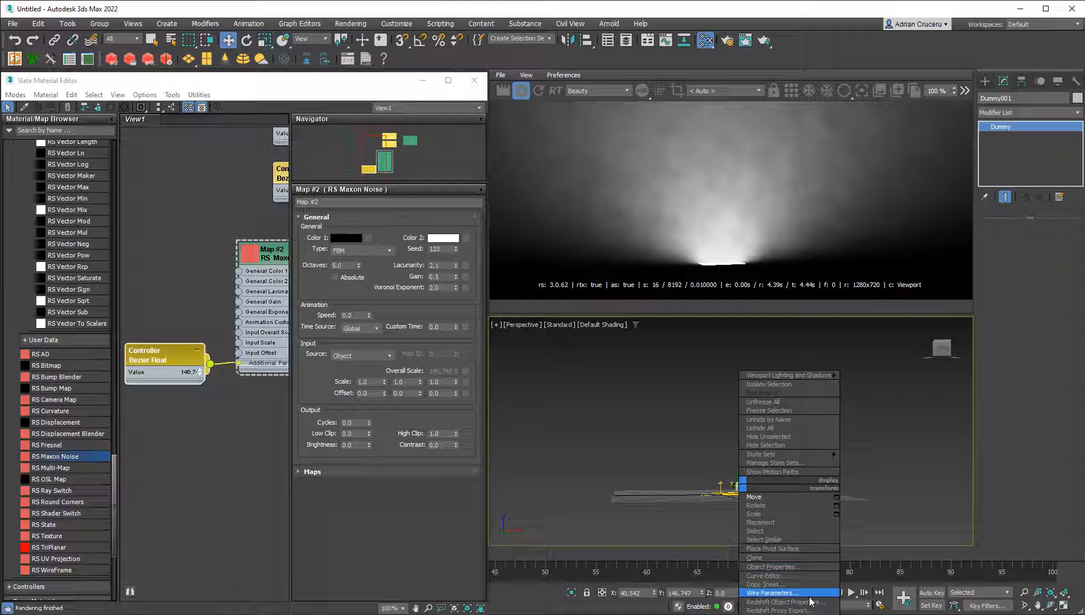
left_click(810, 567)
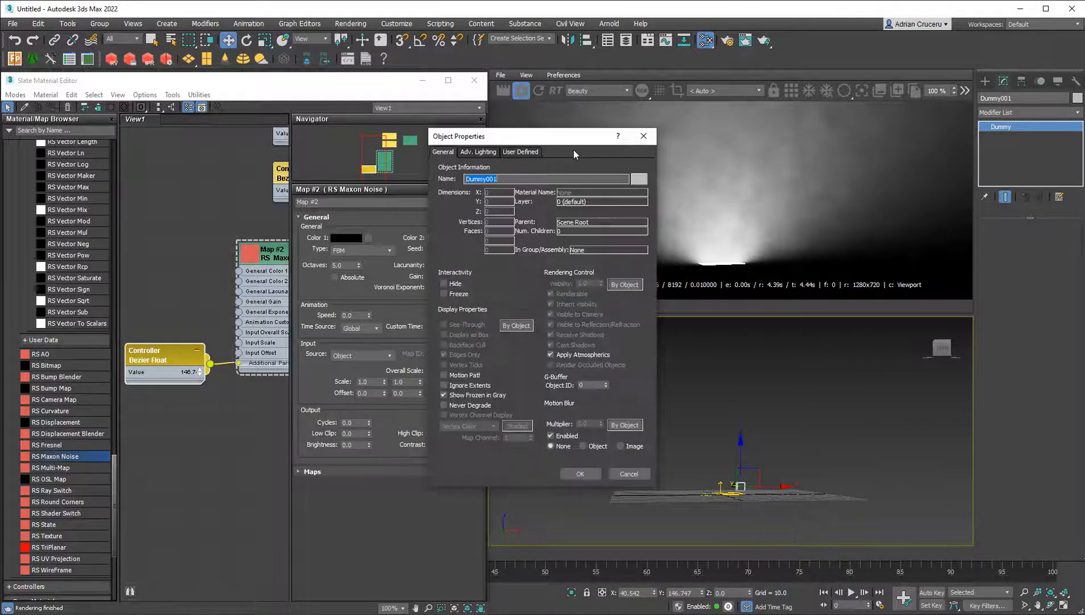
left_click(520, 152)
left_click(522, 197)
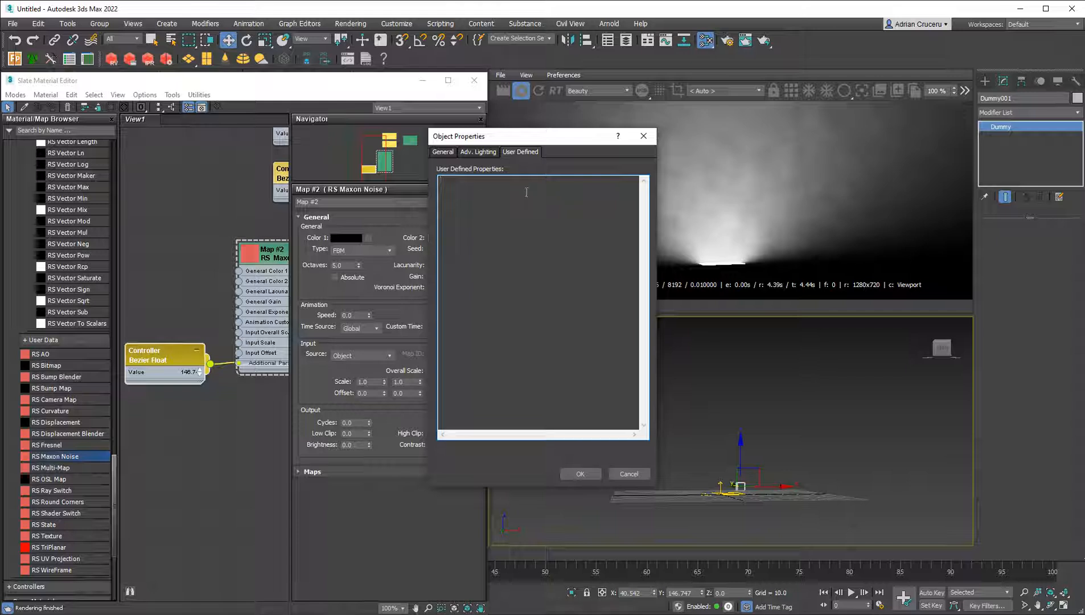
left_click(453, 151)
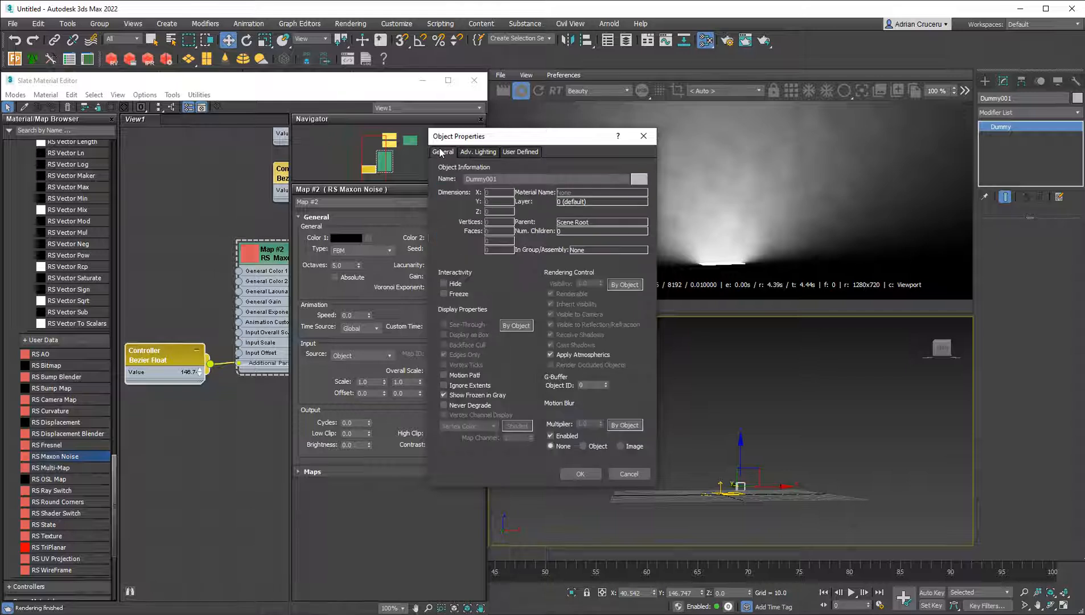
left_click(628, 474)
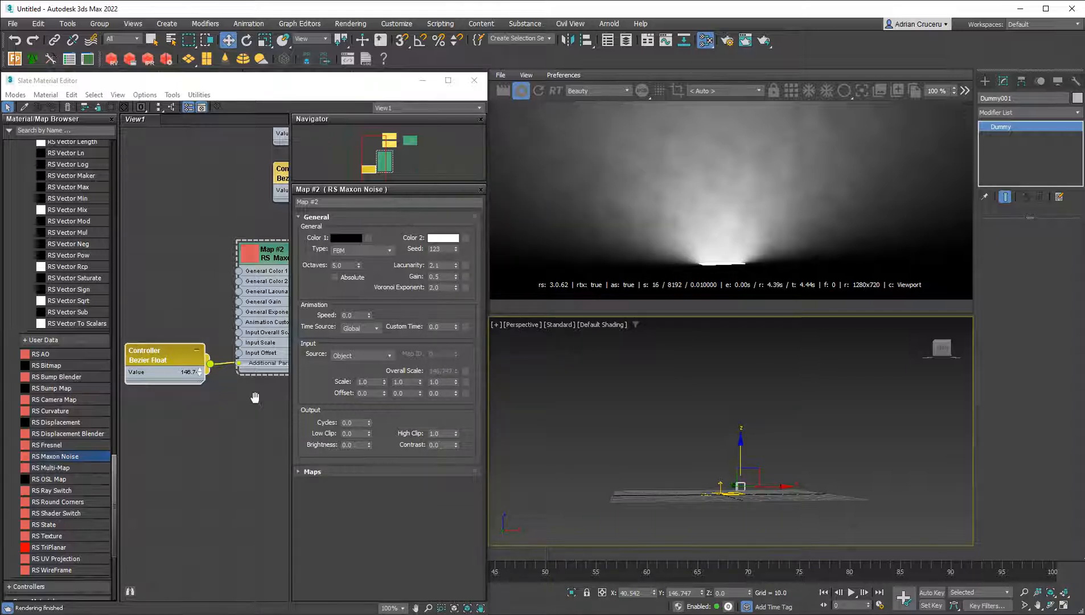
- Raise the Bezier Float controller driving the noise scale to about 209.9
middle_click_drag(255, 397, 254, 401)
left_click_drag(200, 379, 200, 197)
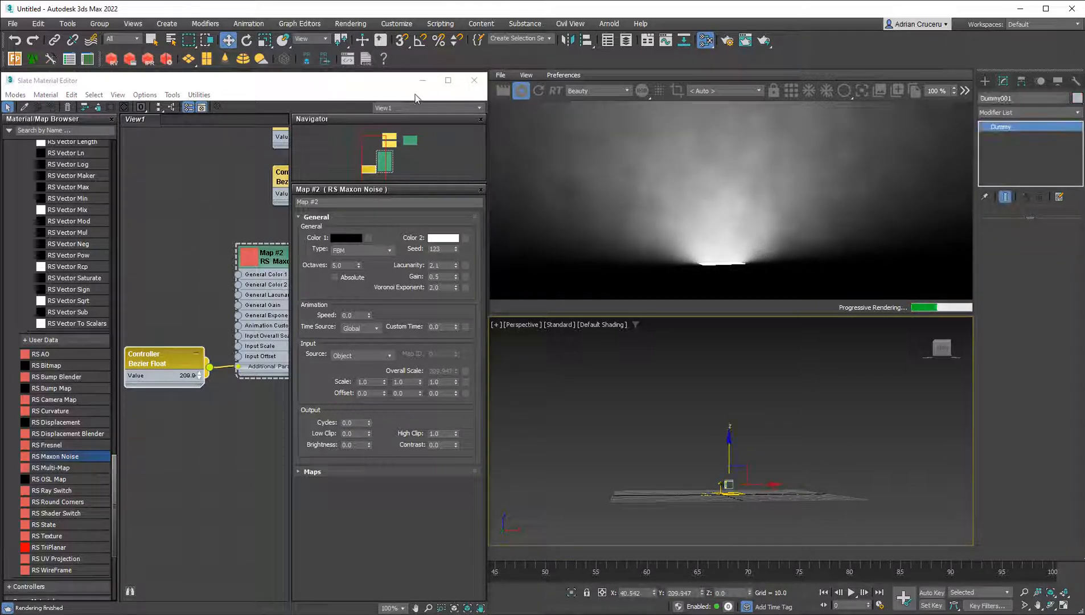
- Show the Scene Explorer, hide Dummy001 there, and clear the selection
left_click_drag(432, 84, 609, 98)
left_click(607, 40)
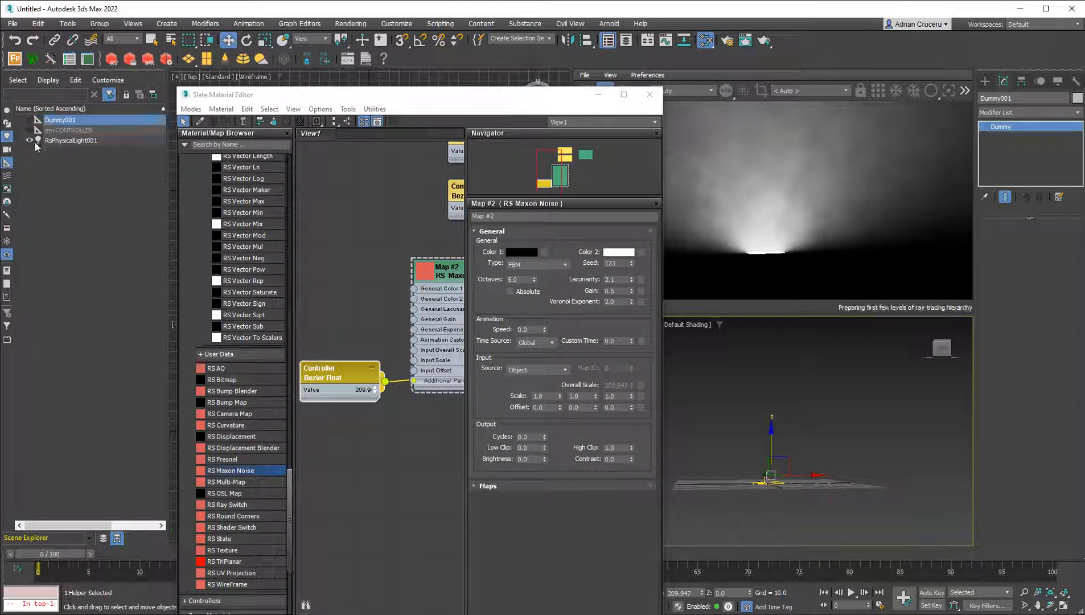
left_click_drag(364, 94, 190, 79)
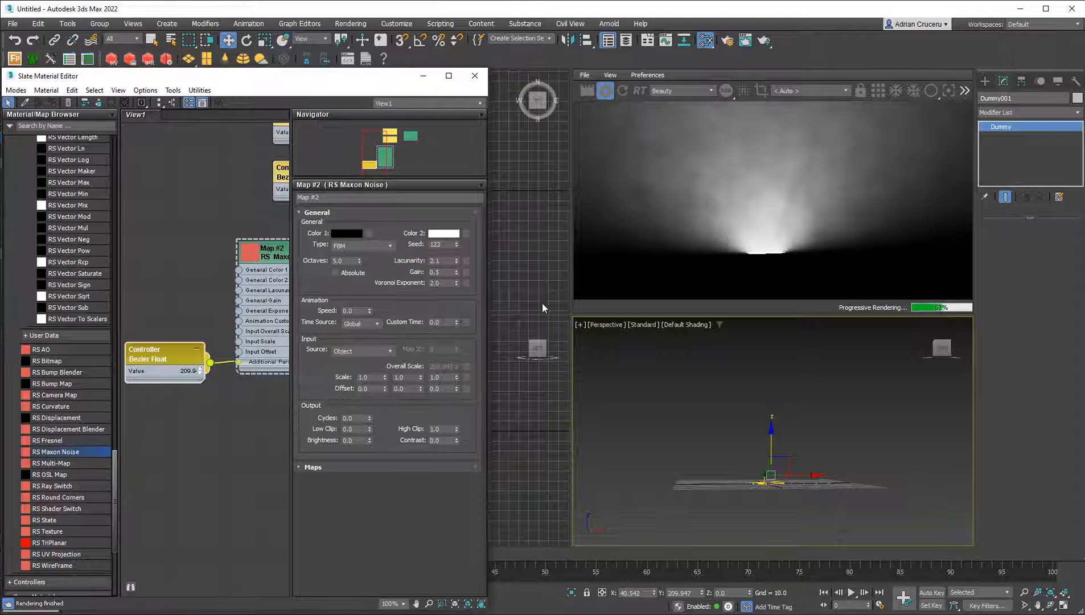
left_click(750, 417)
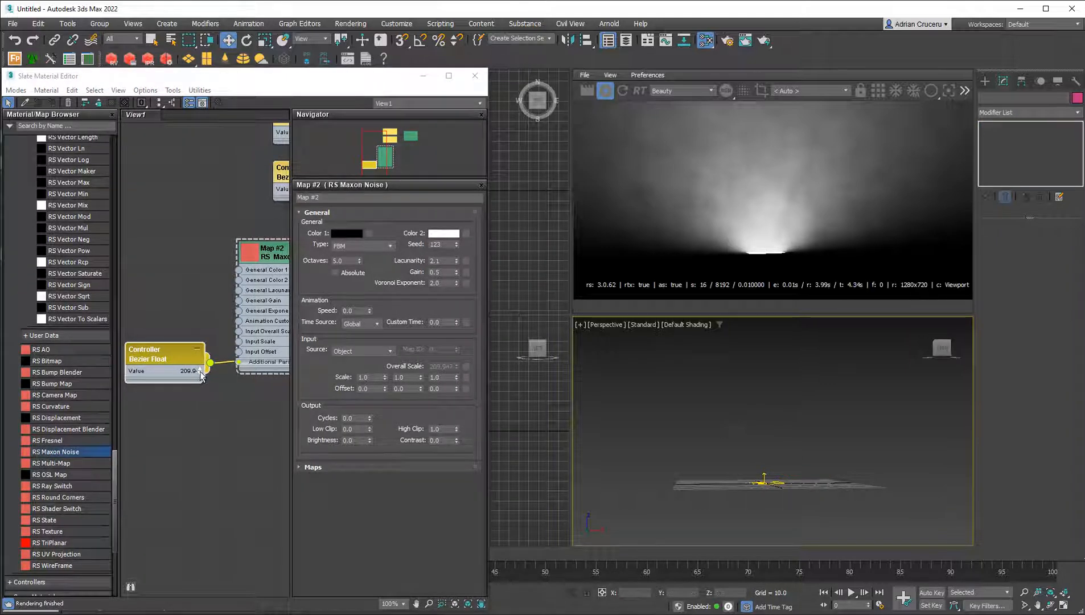
- Increase the Bezier Float controller wired to the noise's overall scale to about 272.5
left_click_drag(200, 371, 226, 194)
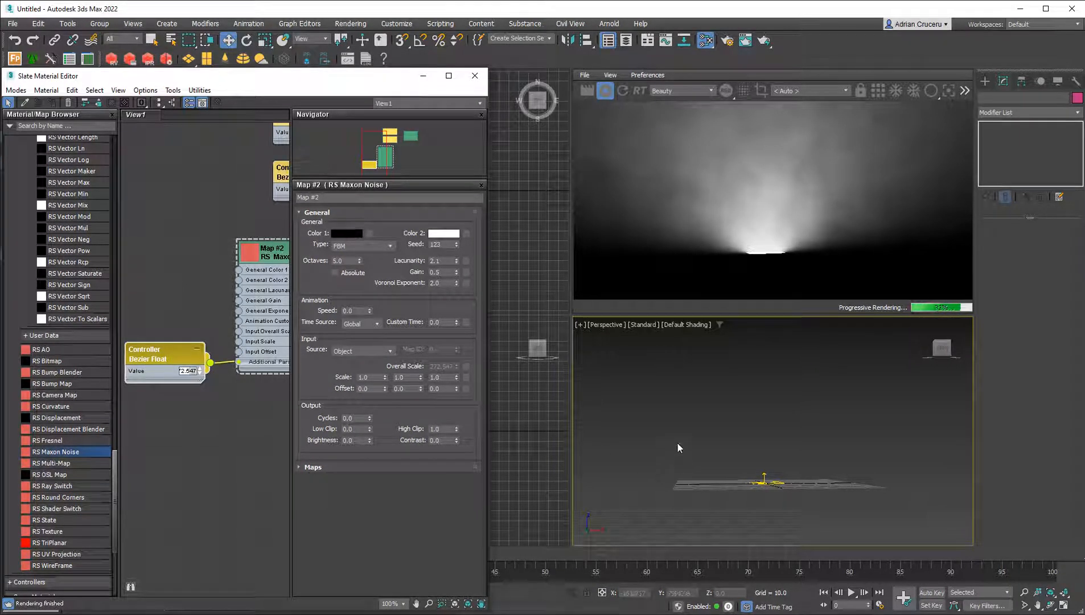
middle_click_drag(716, 448, 773, 433)
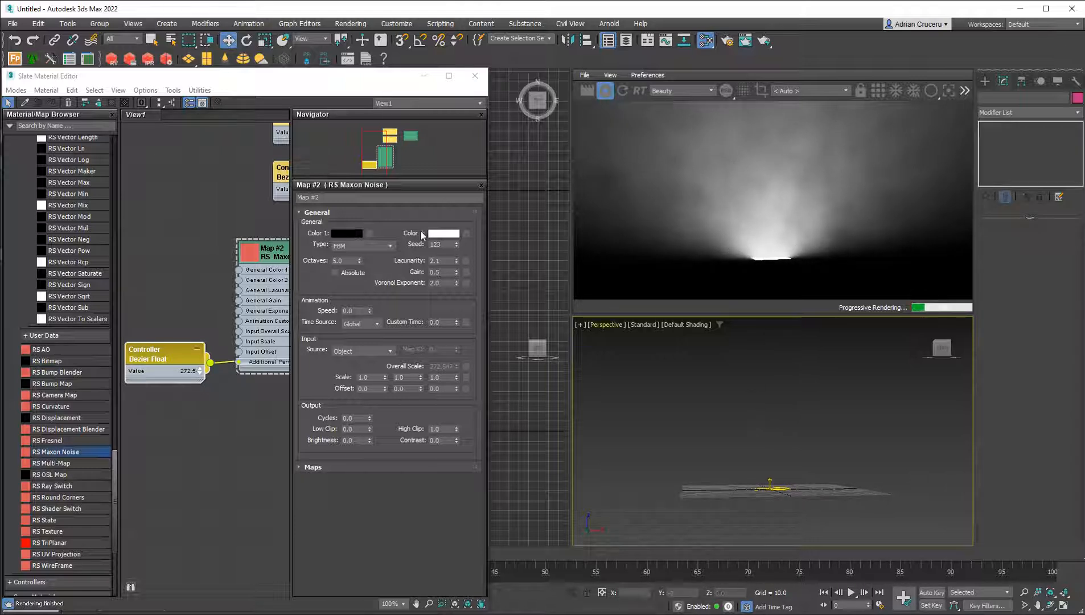